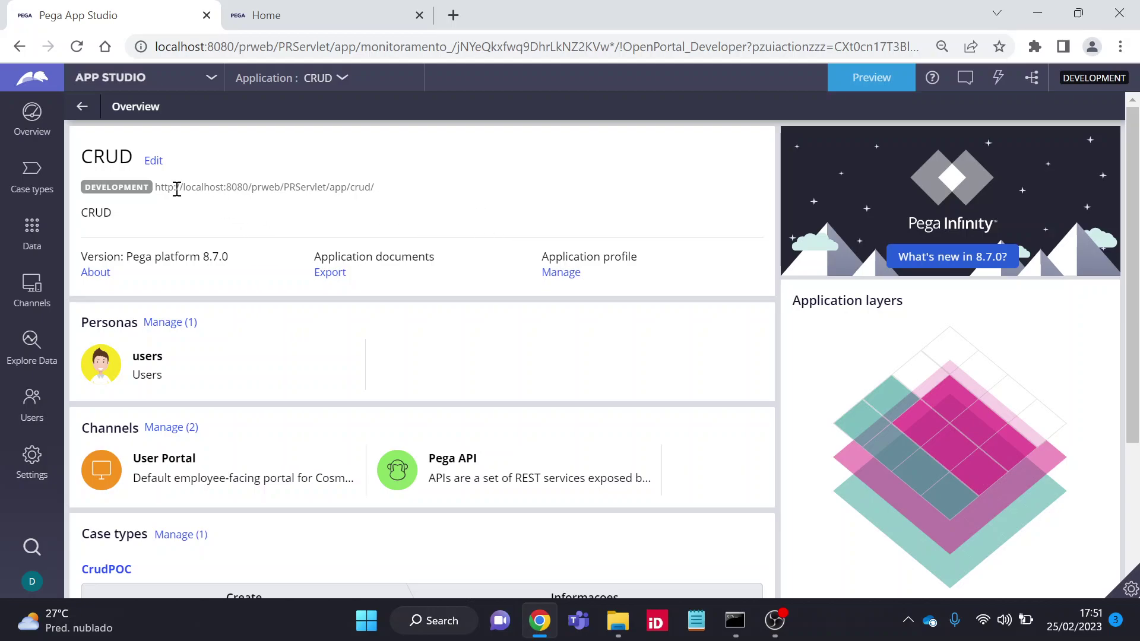
# Open the Address data object's data pages in the CRUD application and examine the list, single-read and savable pages.
pyautogui.moveTo(87, 156); pyautogui.dragTo(140, 157)
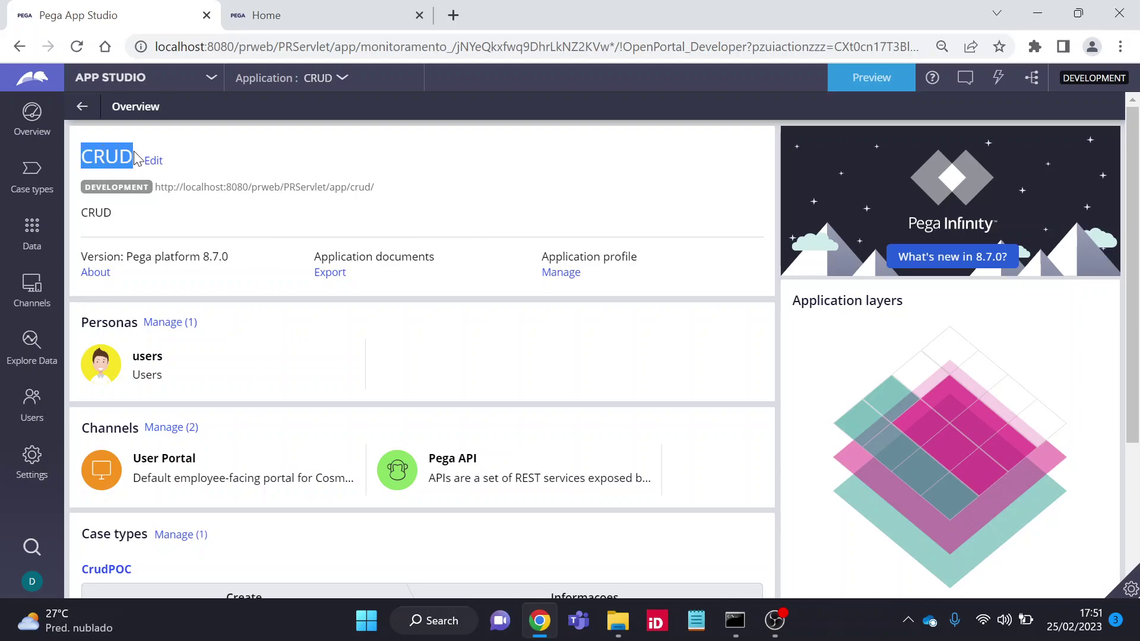
pyautogui.click(392, 163)
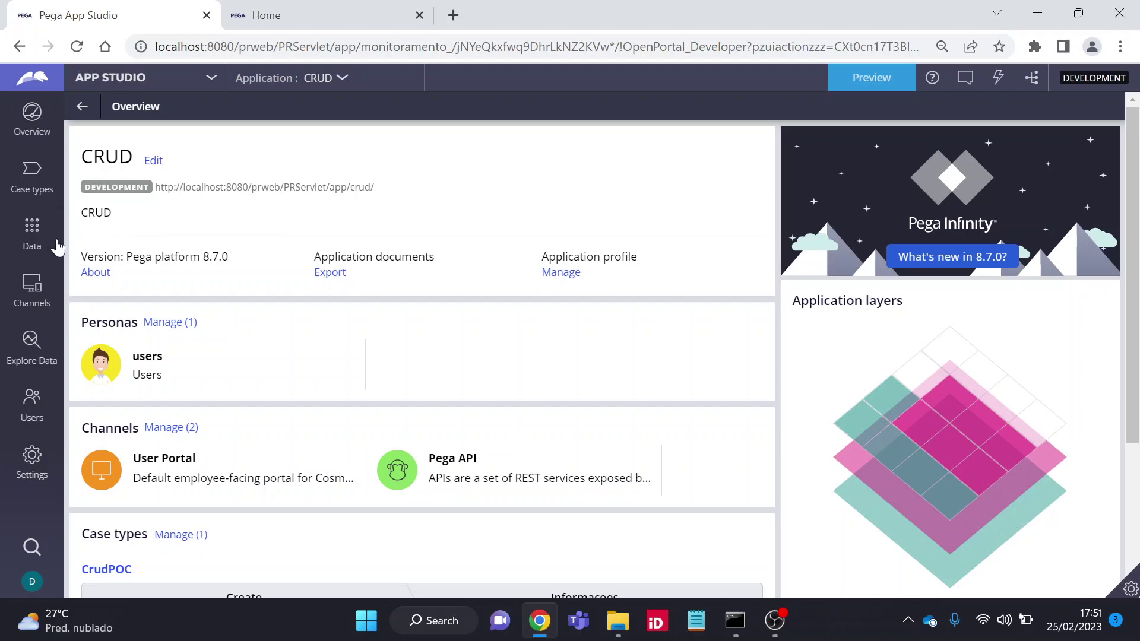
pyautogui.click(31, 238)
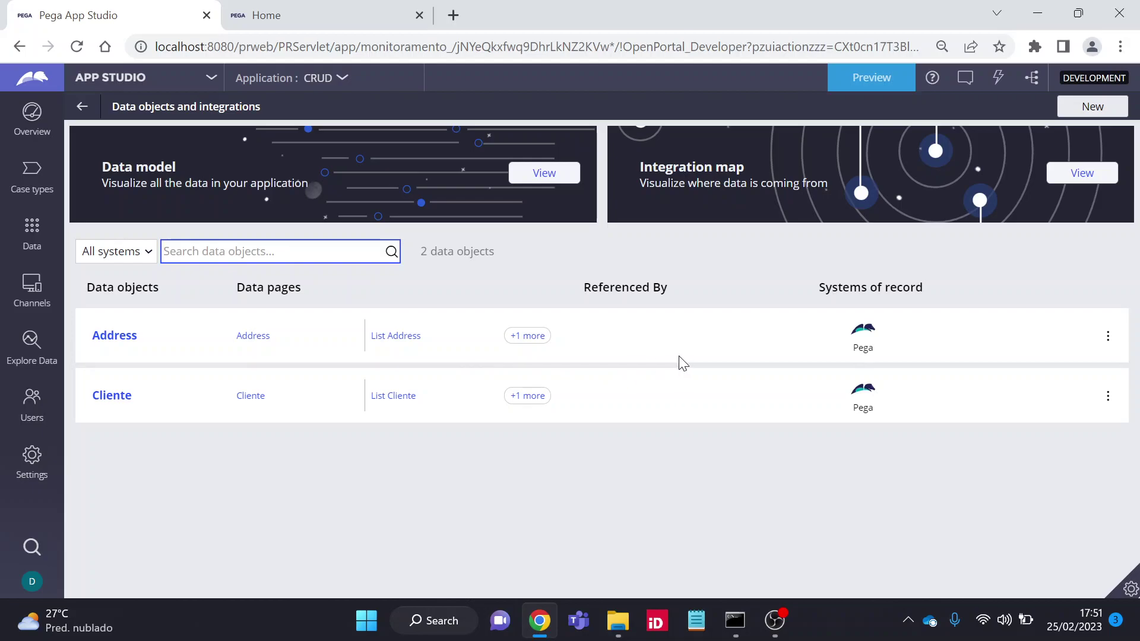
pyautogui.click(252, 337)
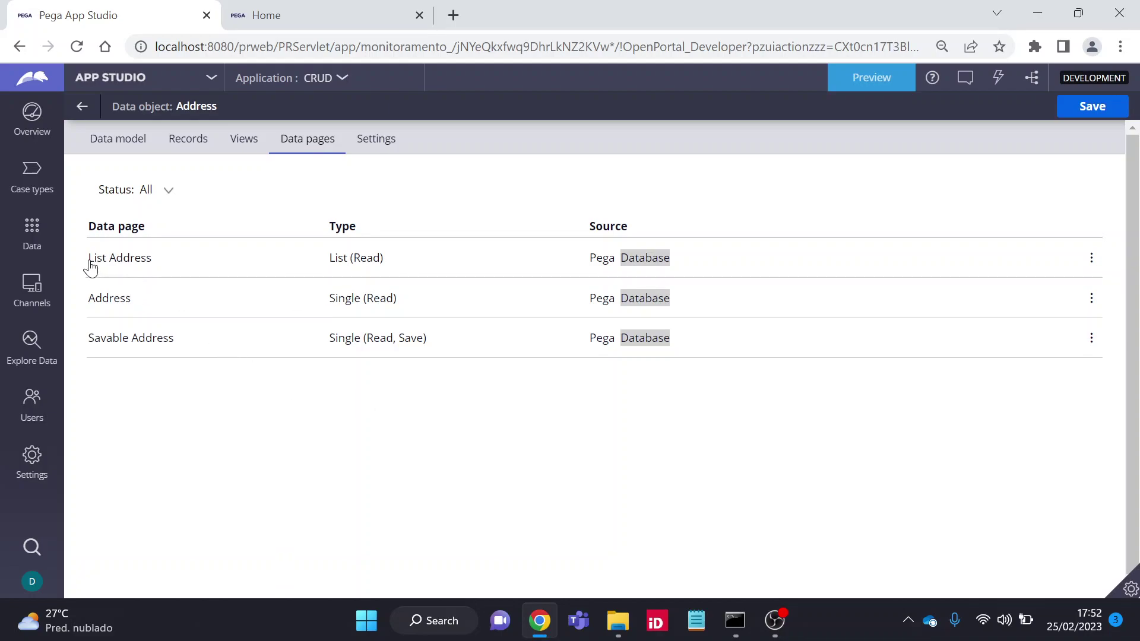
pyautogui.moveTo(90, 261); pyautogui.dragTo(152, 262)
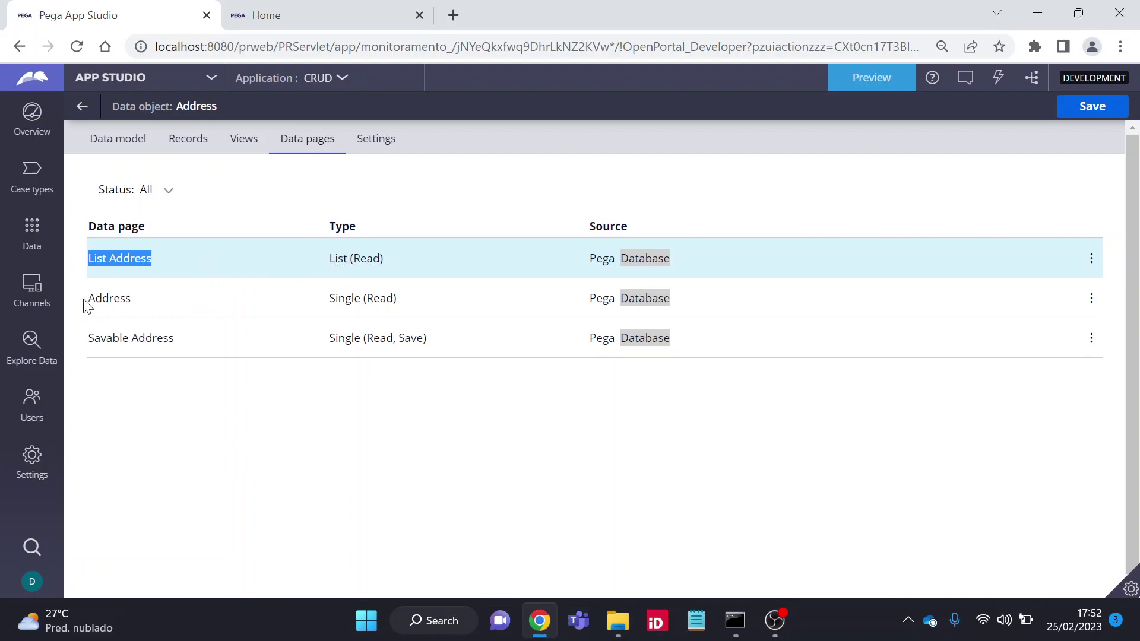
pyautogui.moveTo(84, 300); pyautogui.dragTo(119, 302)
pyautogui.click(135, 303)
pyautogui.doubleClick(120, 304)
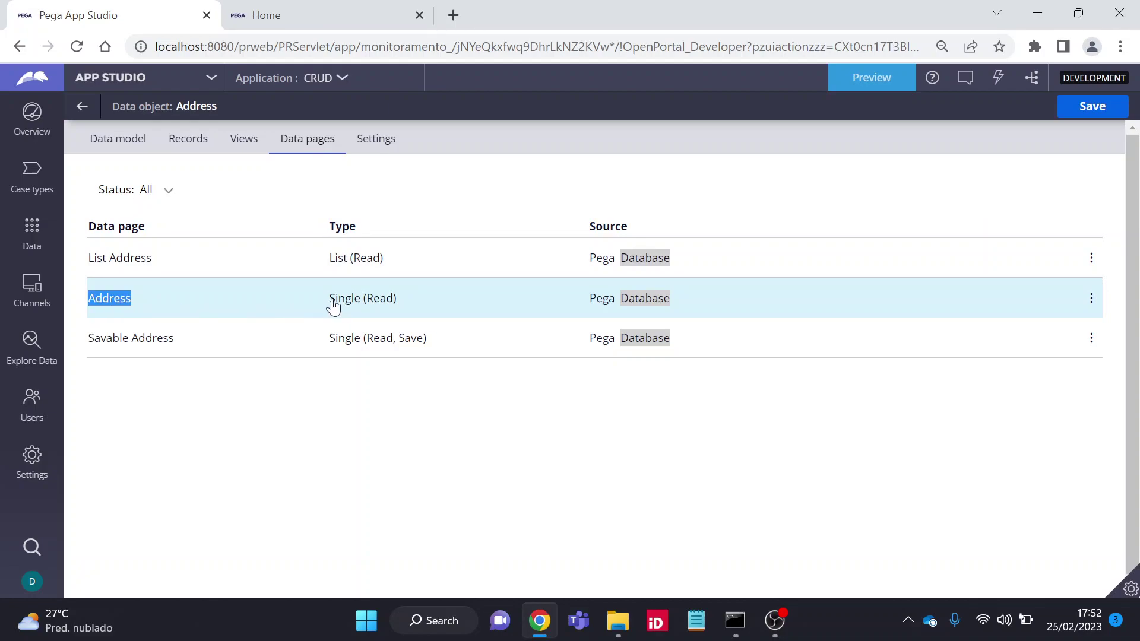
pyautogui.moveTo(331, 304); pyautogui.dragTo(399, 307)
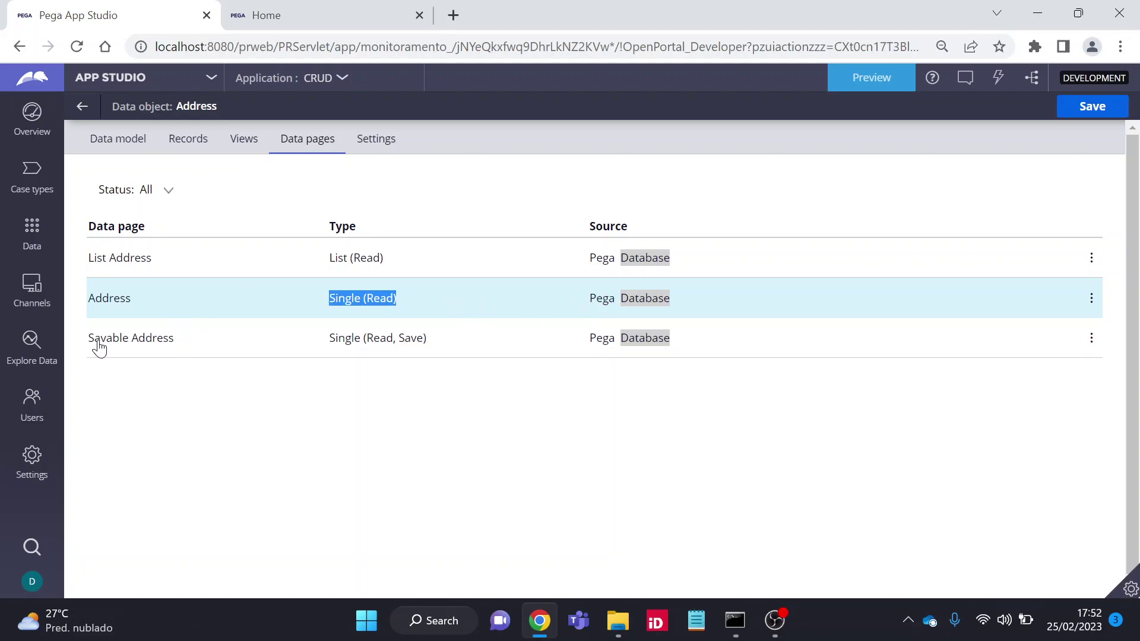
pyautogui.moveTo(89, 349); pyautogui.dragTo(178, 347)
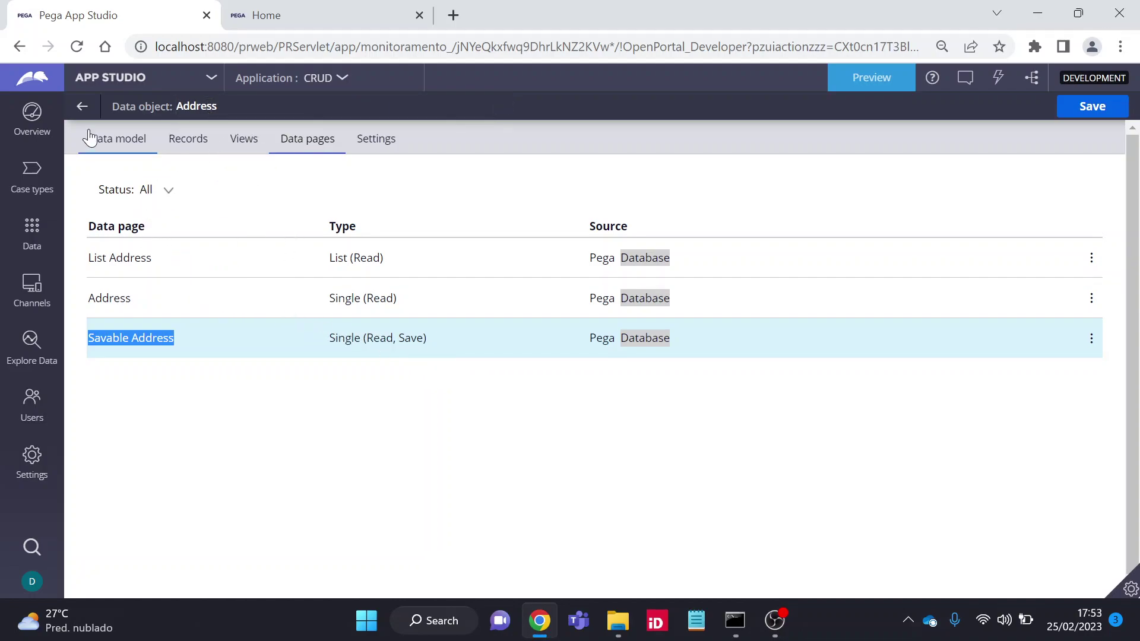
# Open the Cliente data object and examine the Globally unique ID and Data de Nascimento fields in its data model.
pyautogui.click(83, 109)
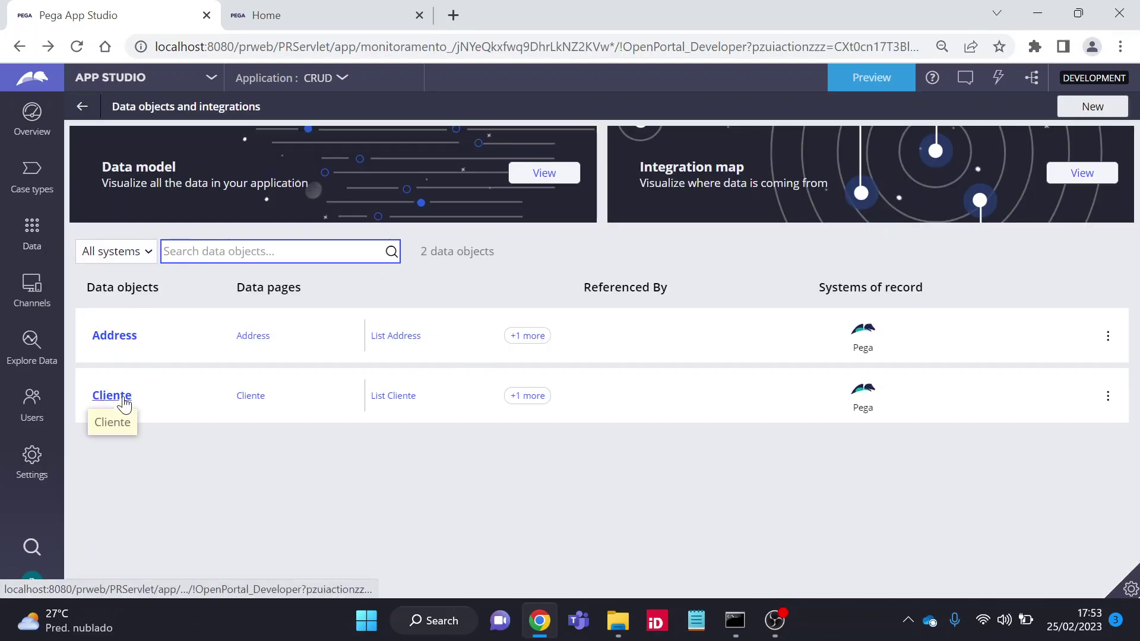
pyautogui.click(113, 395)
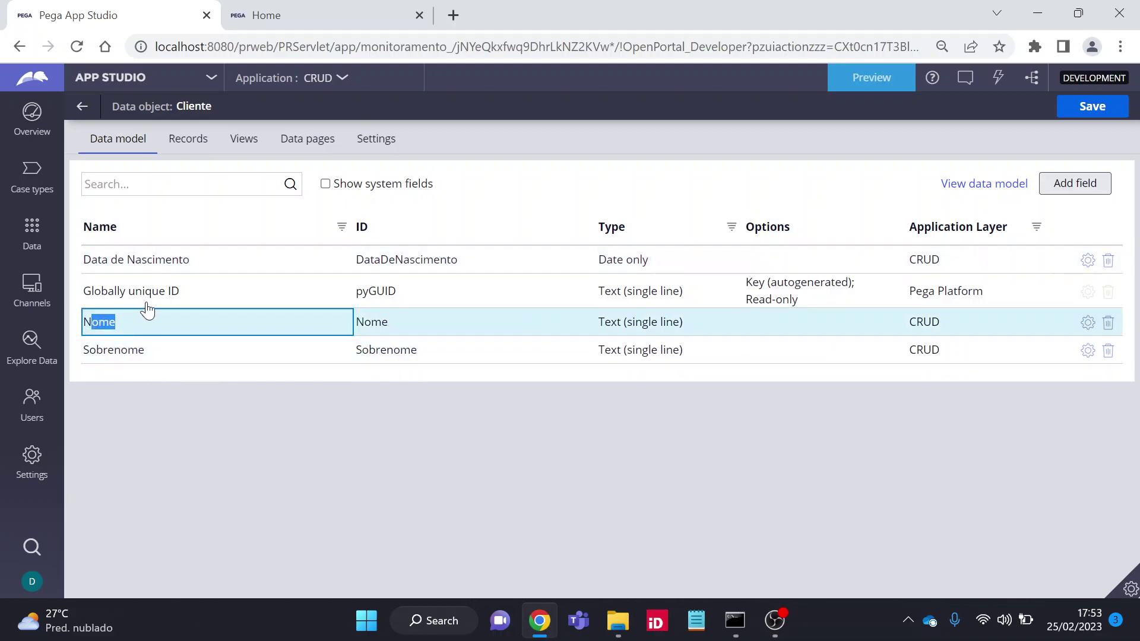
pyautogui.moveTo(190, 291); pyautogui.dragTo(82, 292)
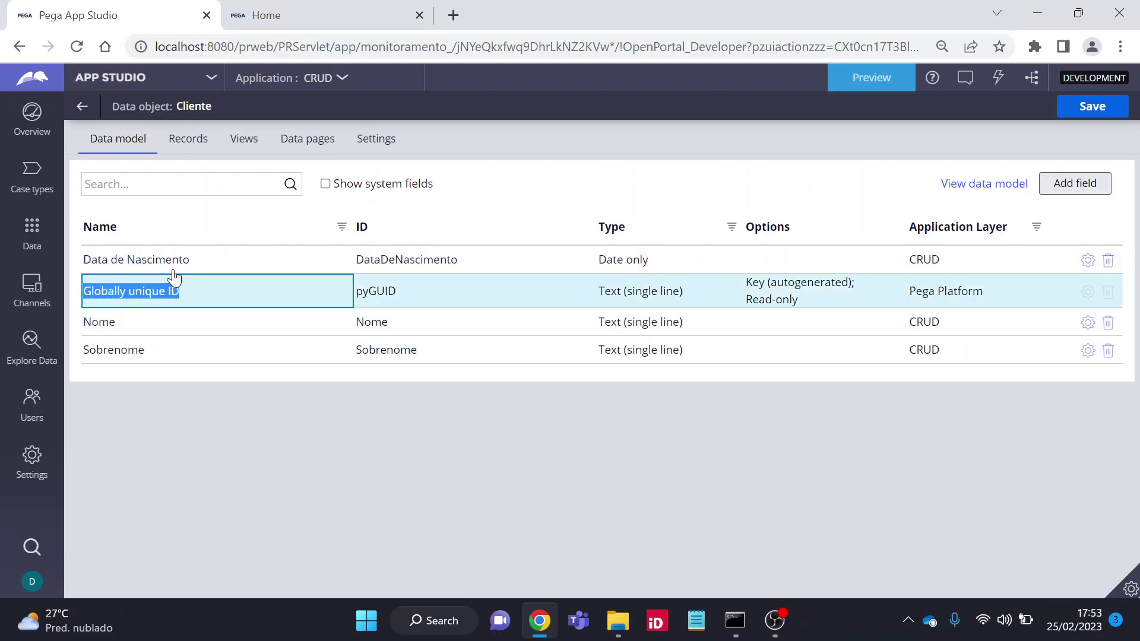
pyautogui.moveTo(197, 261); pyautogui.dragTo(83, 261)
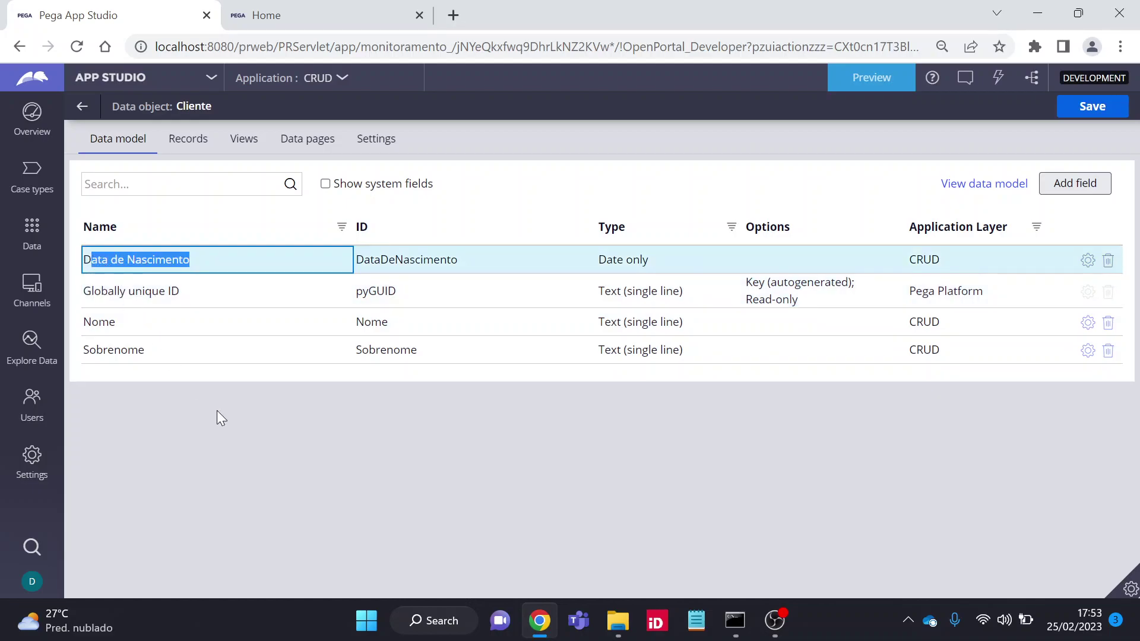
# Switch to Dev Studio and open the records of the Cliente data type.
pyautogui.click(179, 81)
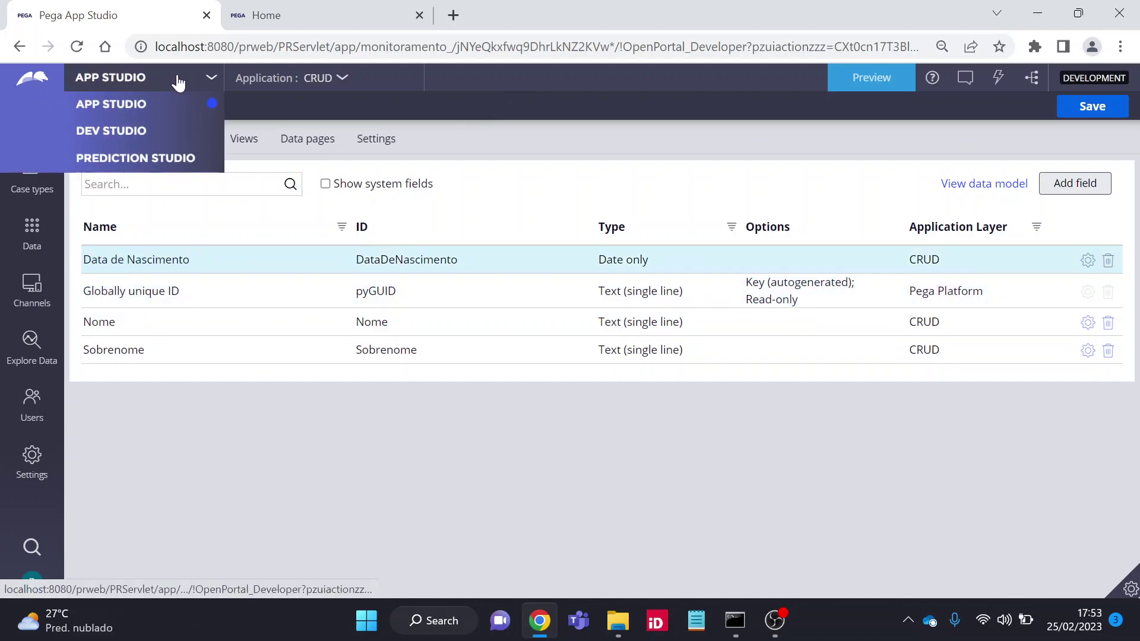
pyautogui.click(136, 137)
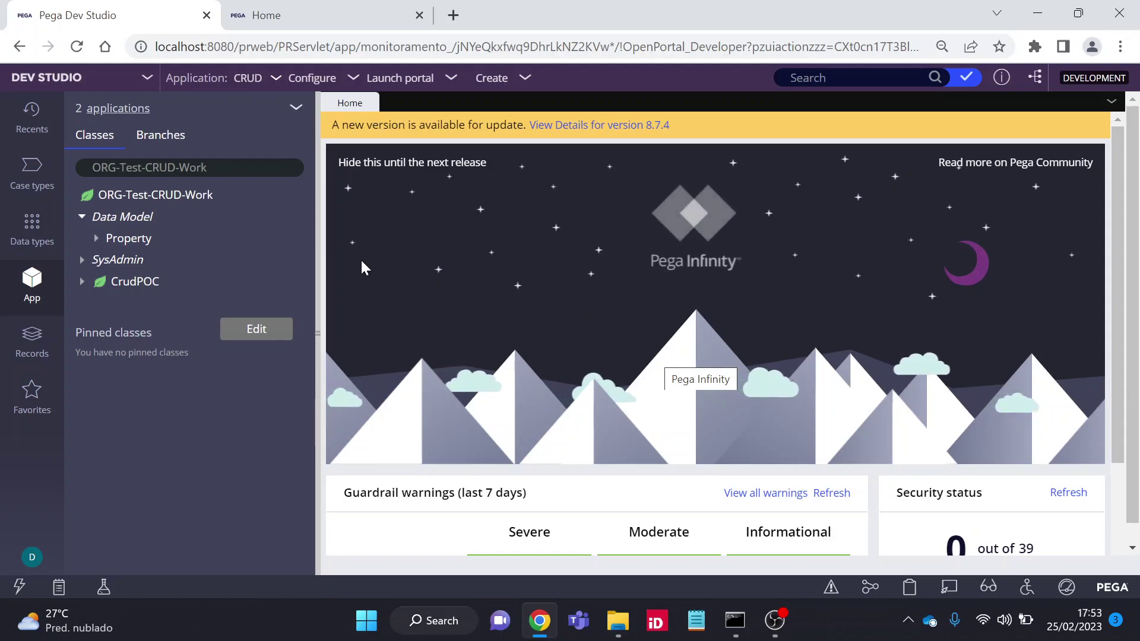
pyautogui.click(22, 229)
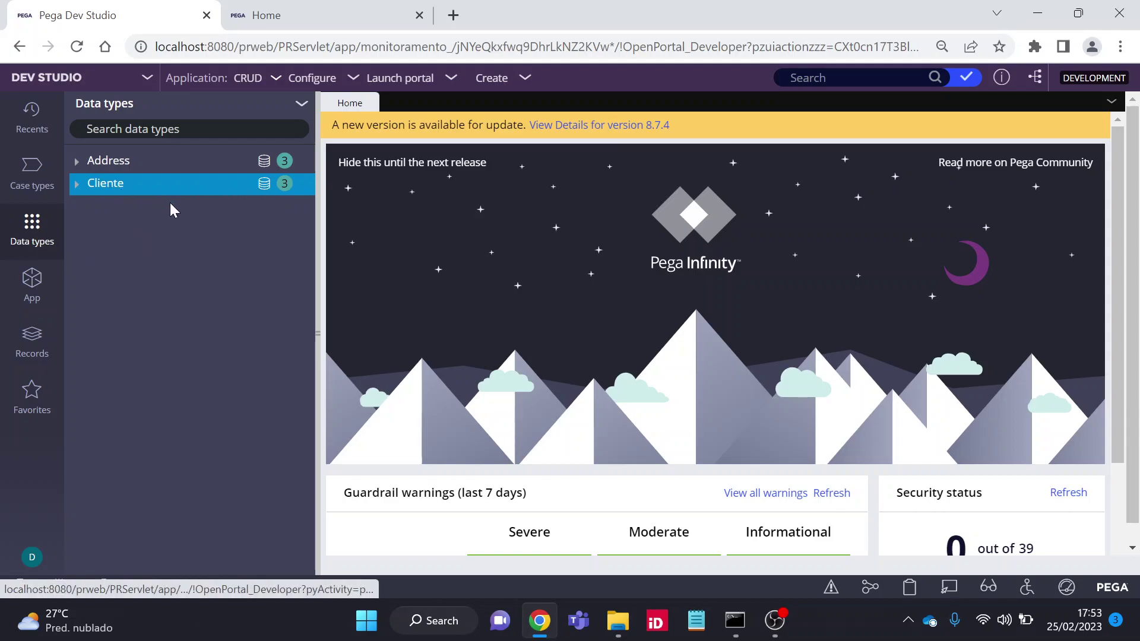
pyautogui.click(264, 185)
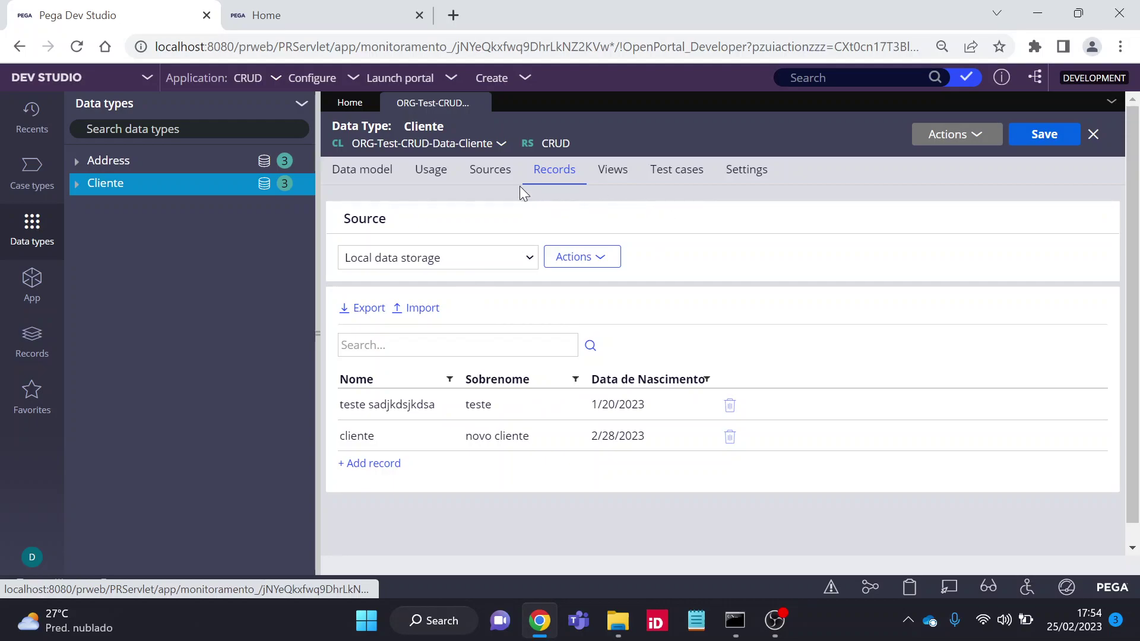
# Review the data pages and sources behind the Cliente data type, then return to its records.
pyautogui.click(501, 178)
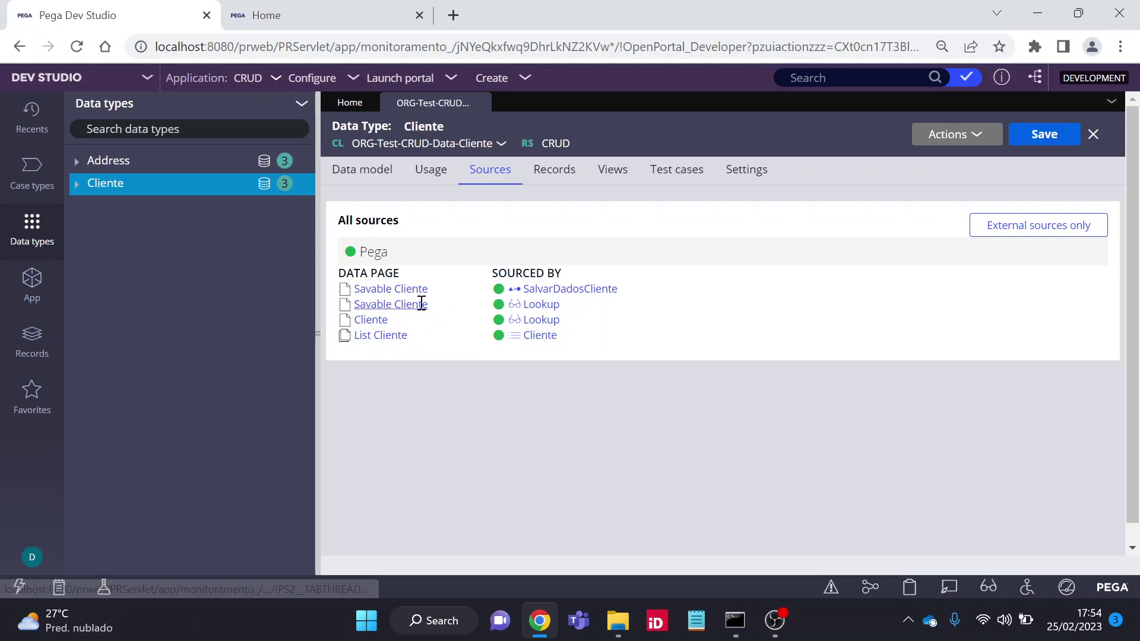
pyautogui.doubleClick(359, 313)
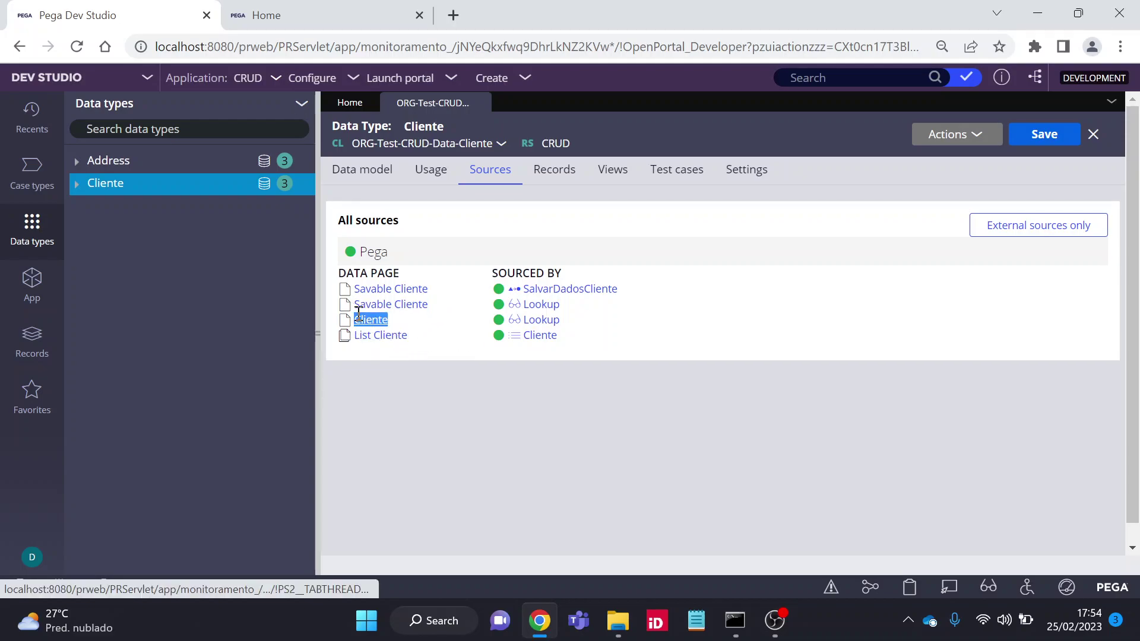
pyautogui.click(586, 409)
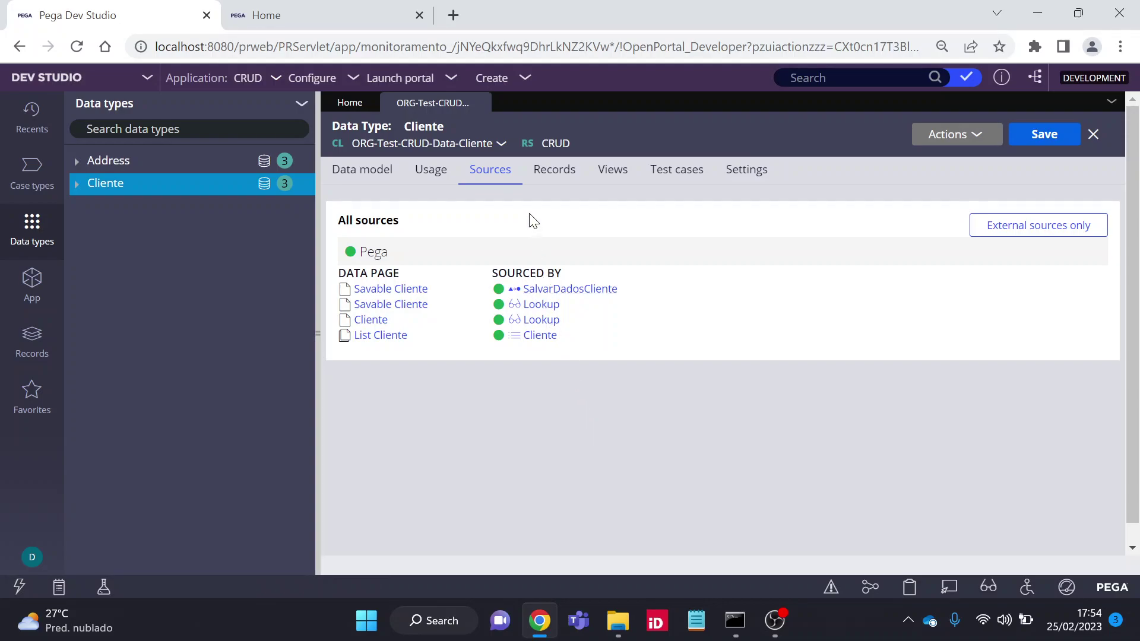
pyautogui.click(546, 175)
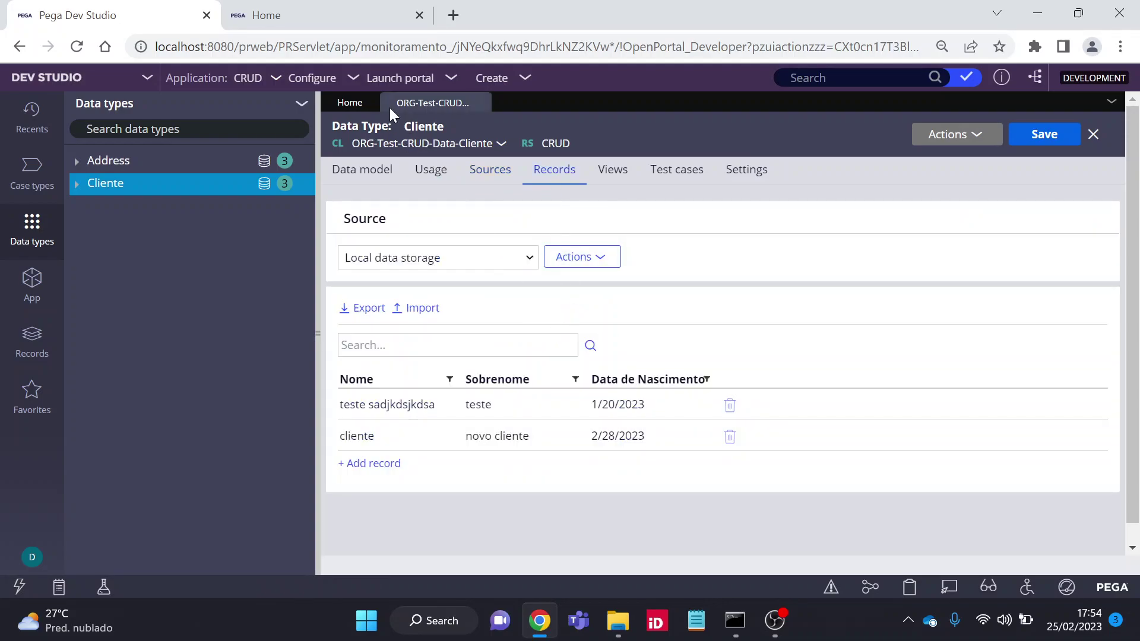
# Launch the User Portal and create a new CrudPOC case, advancing it to the ObterCliente form.
pyautogui.click(389, 78)
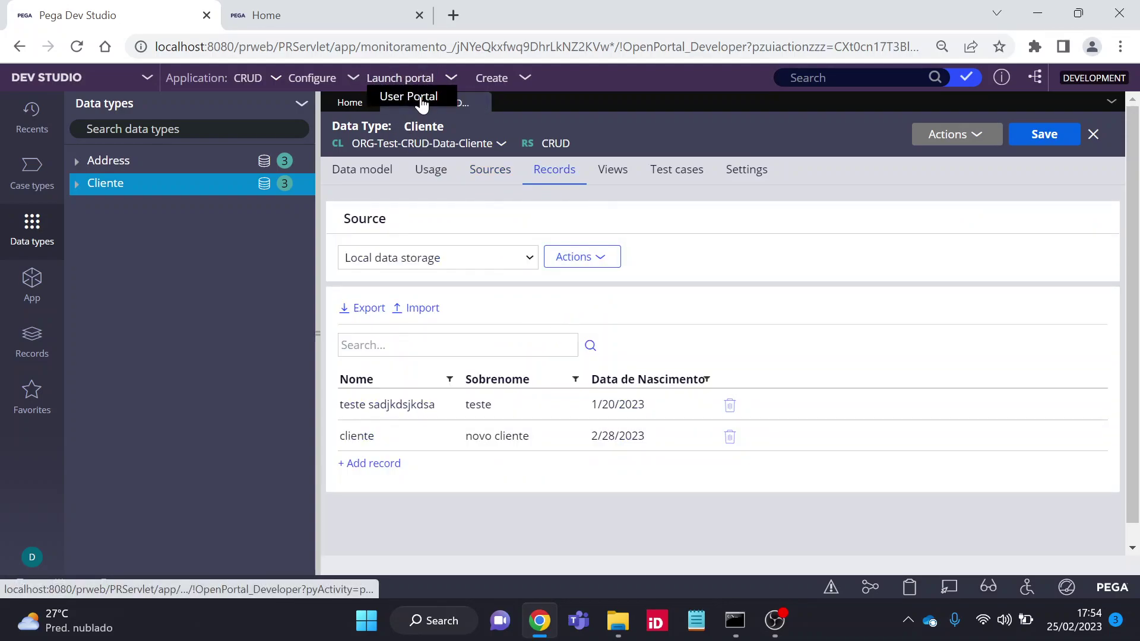
pyautogui.click(421, 99)
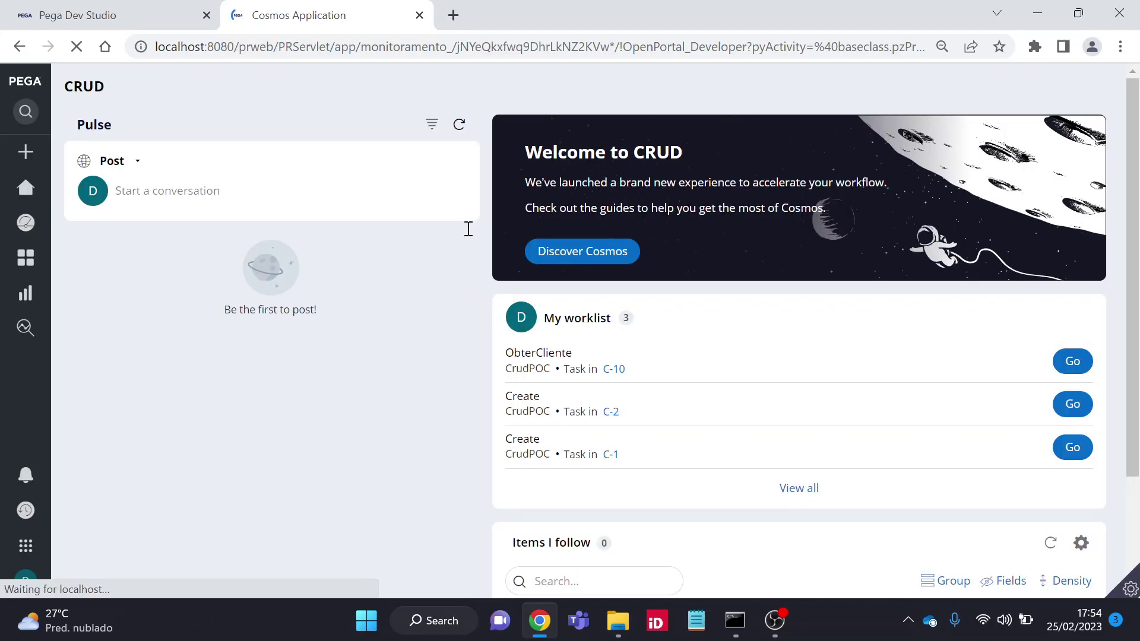
pyautogui.click(26, 157)
pyautogui.click(26, 155)
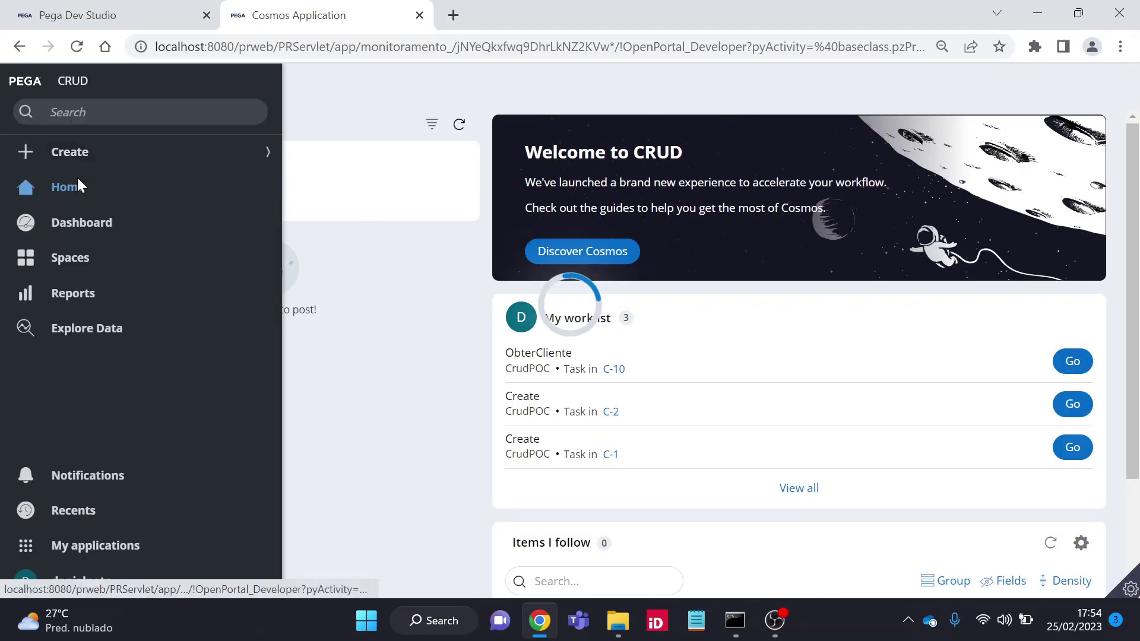
pyautogui.click(101, 157)
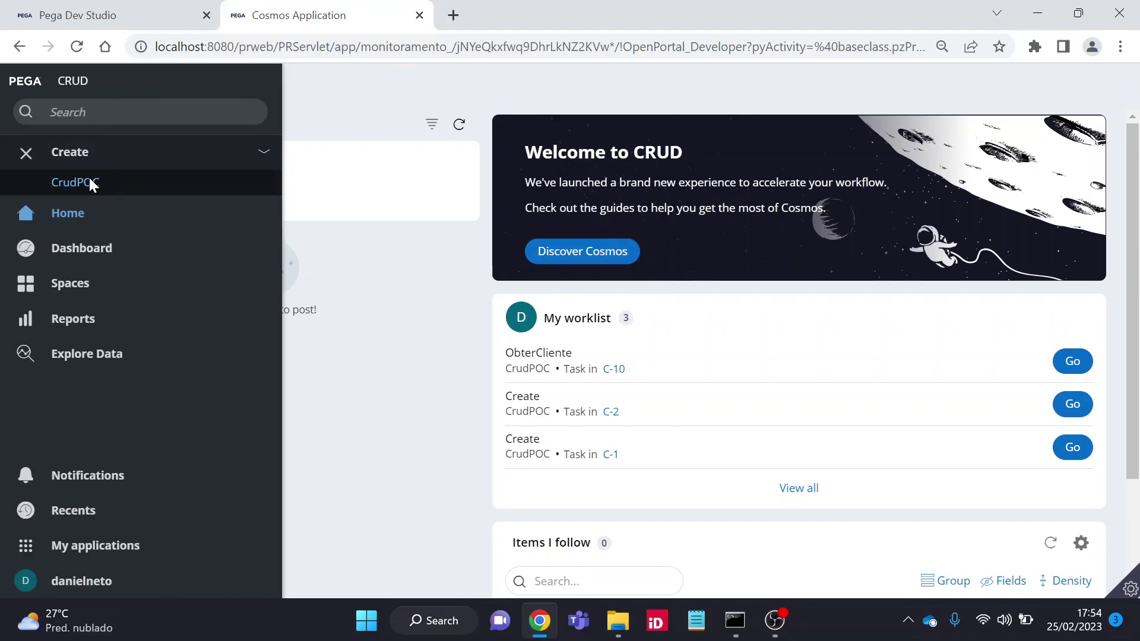
pyautogui.click(90, 179)
pyautogui.click(793, 372)
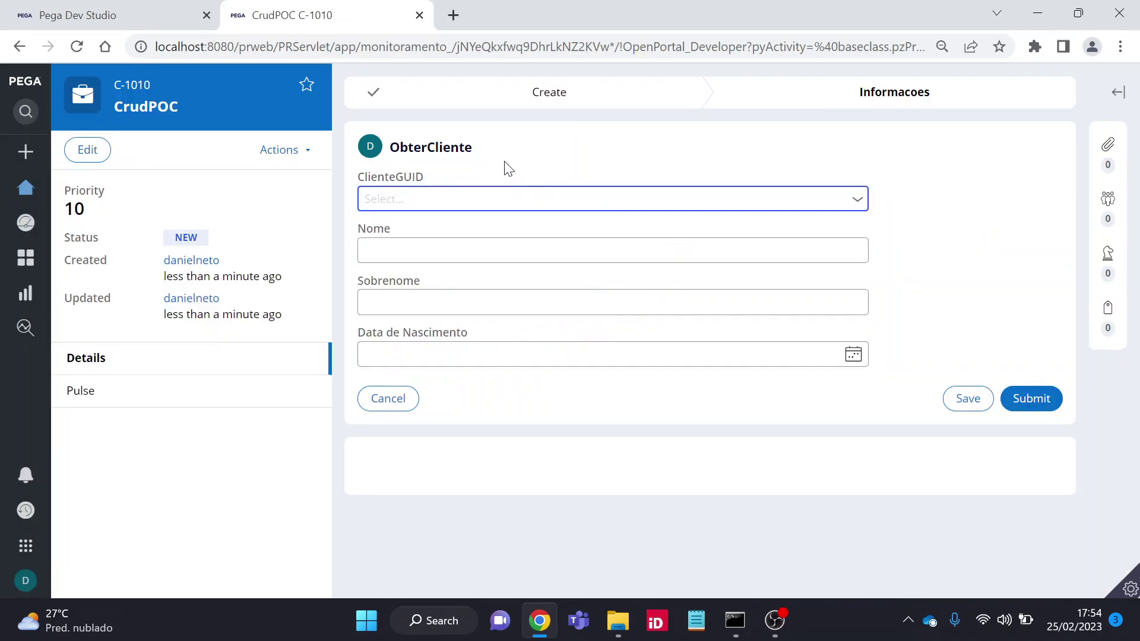
pyautogui.moveTo(474, 148); pyautogui.dragTo(391, 148)
pyautogui.click(961, 182)
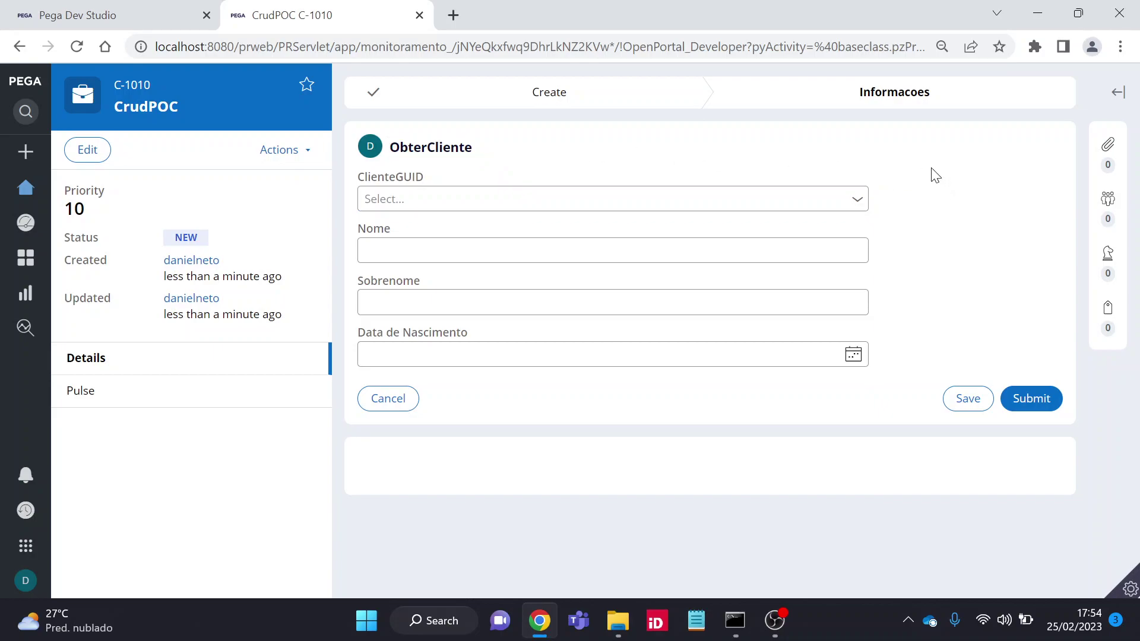
# Choose the first listed ClienteGUID and check the client data loaded into Nome, Sobrenome and Data de Nascimento.
pyautogui.click(858, 202)
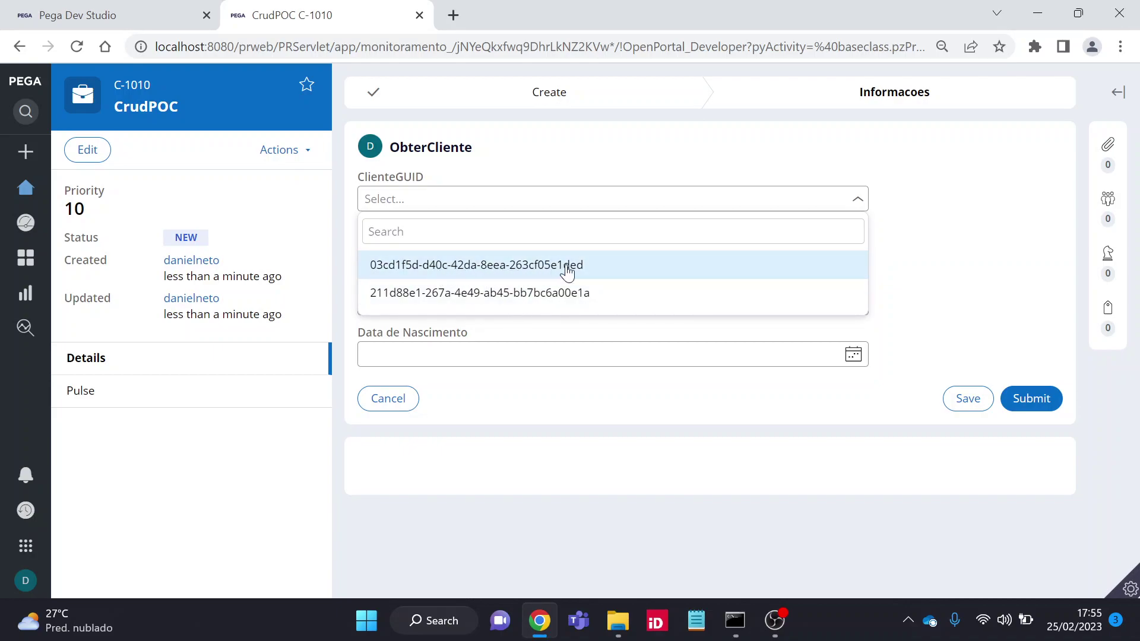
pyautogui.click(531, 272)
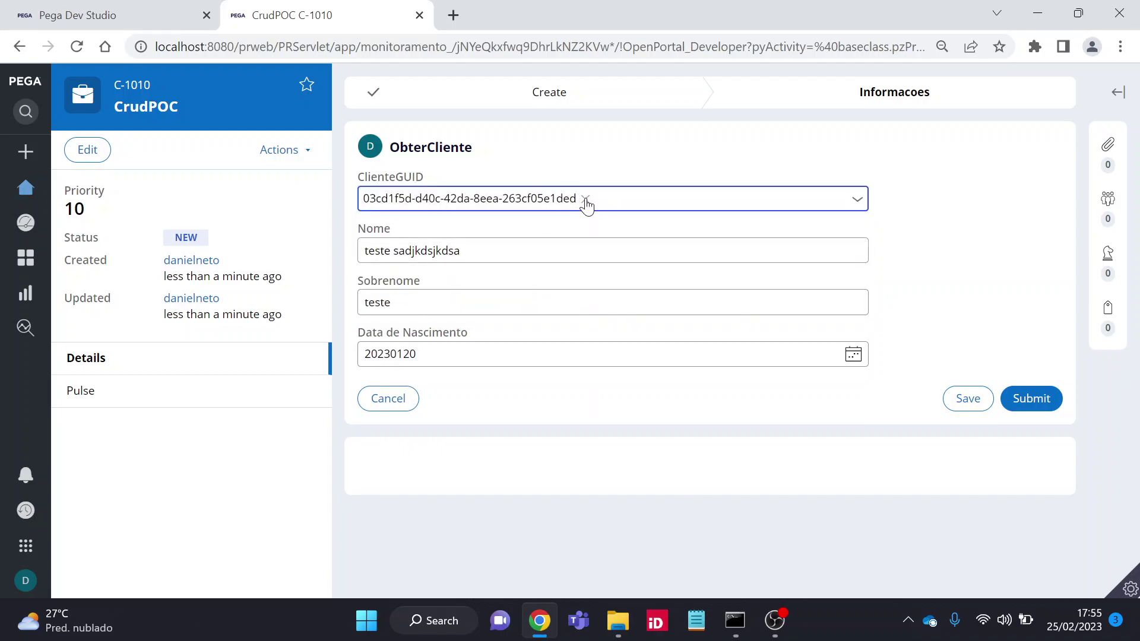
pyautogui.click(504, 251)
pyautogui.click(425, 306)
pyautogui.click(447, 357)
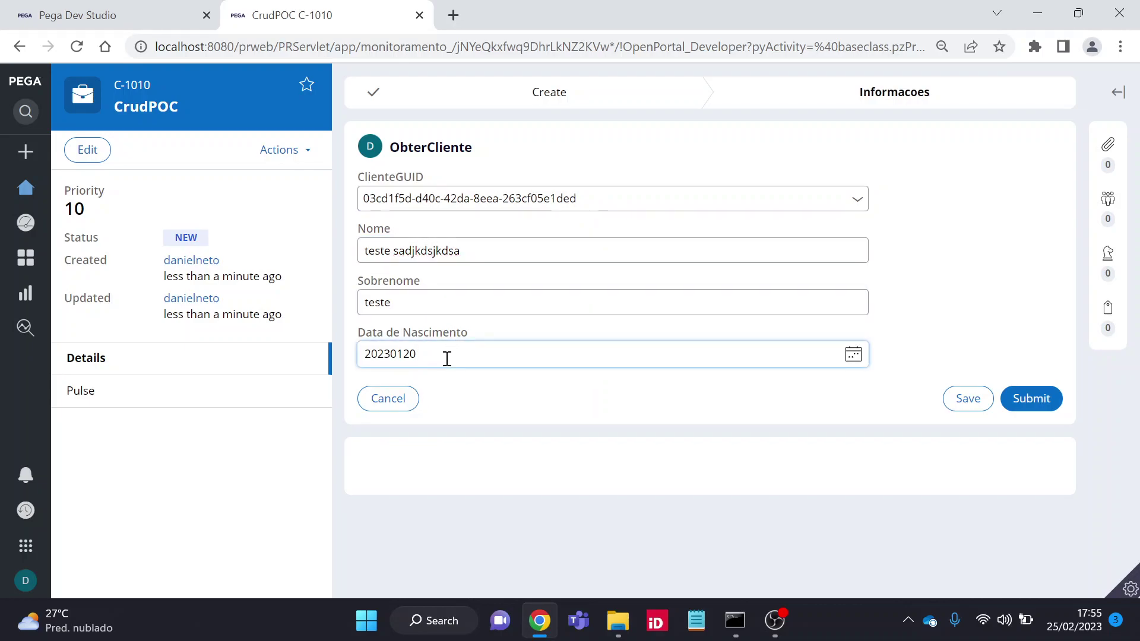
# Change Nome to "teste novo cliente", pick a new date of birth from the calendar, and submit the form.
pyautogui.doubleClick(467, 245)
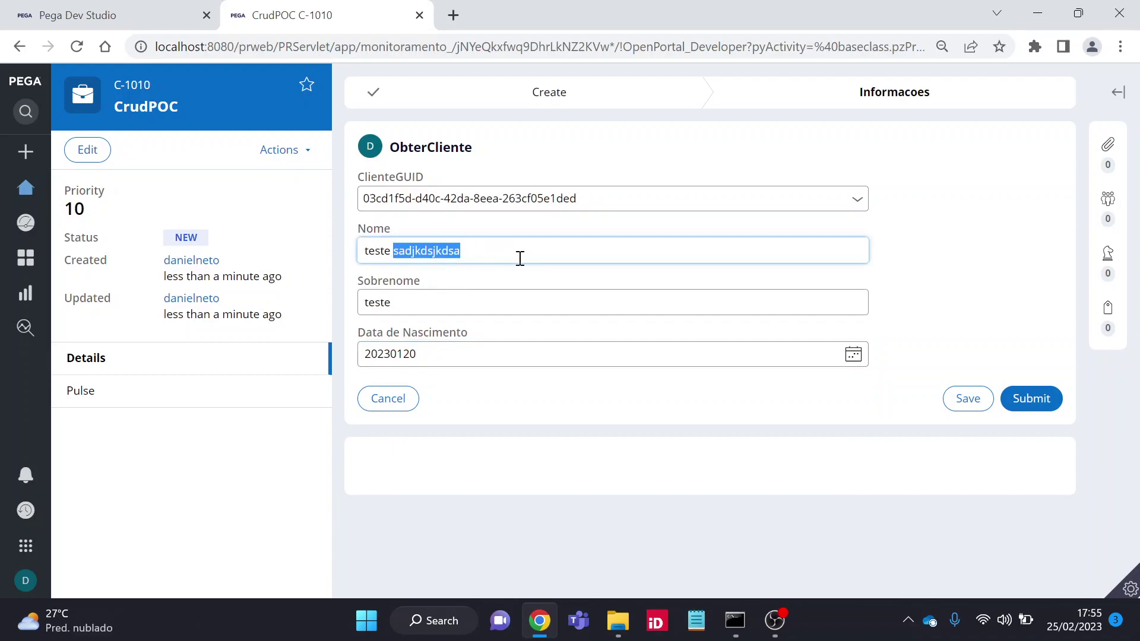
pyautogui.write('novo cliente')
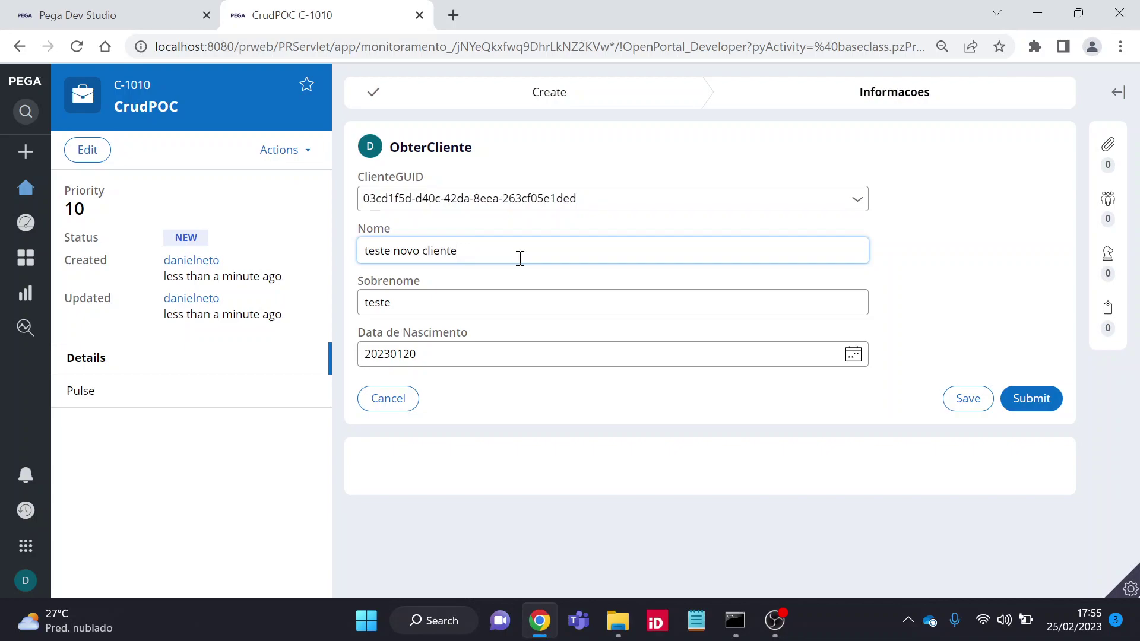
pyautogui.click(857, 354)
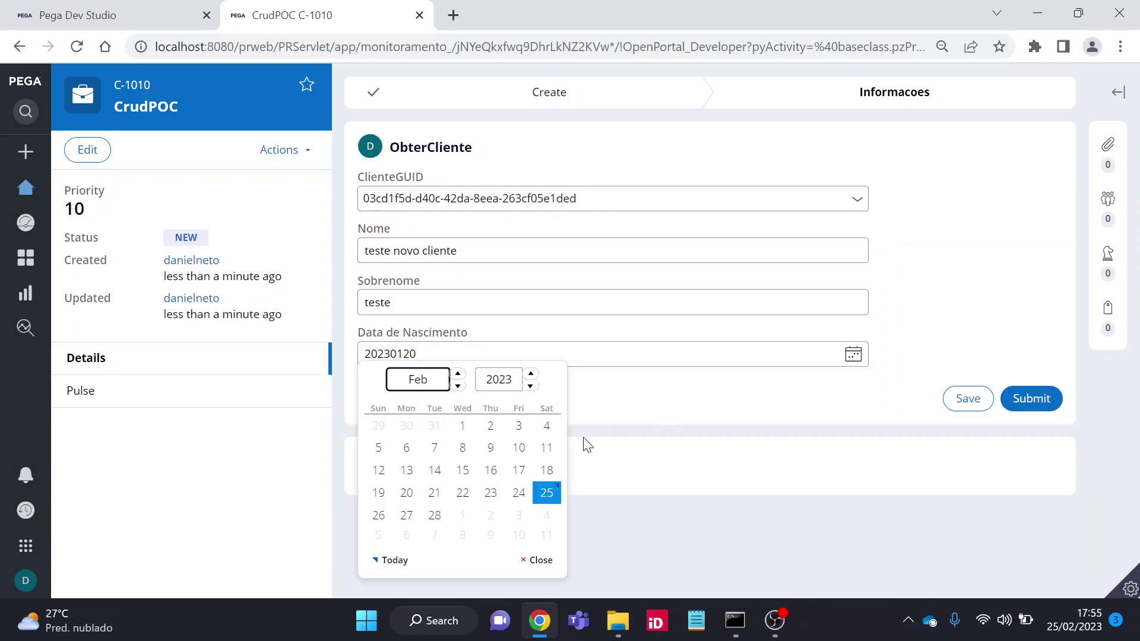
pyautogui.click(379, 515)
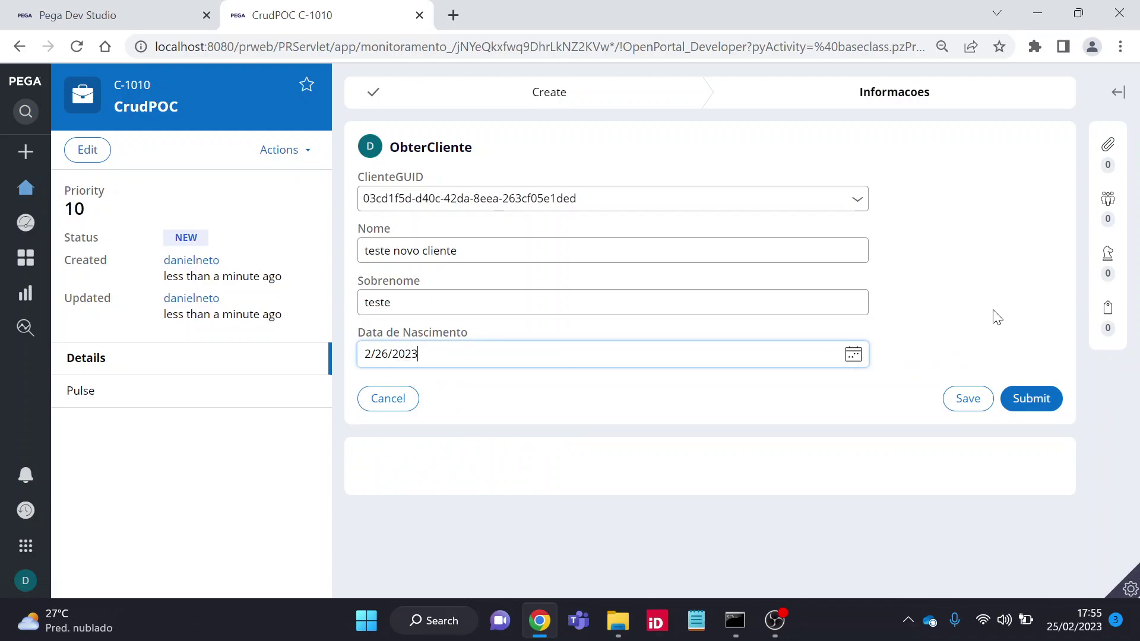
pyautogui.click(1034, 400)
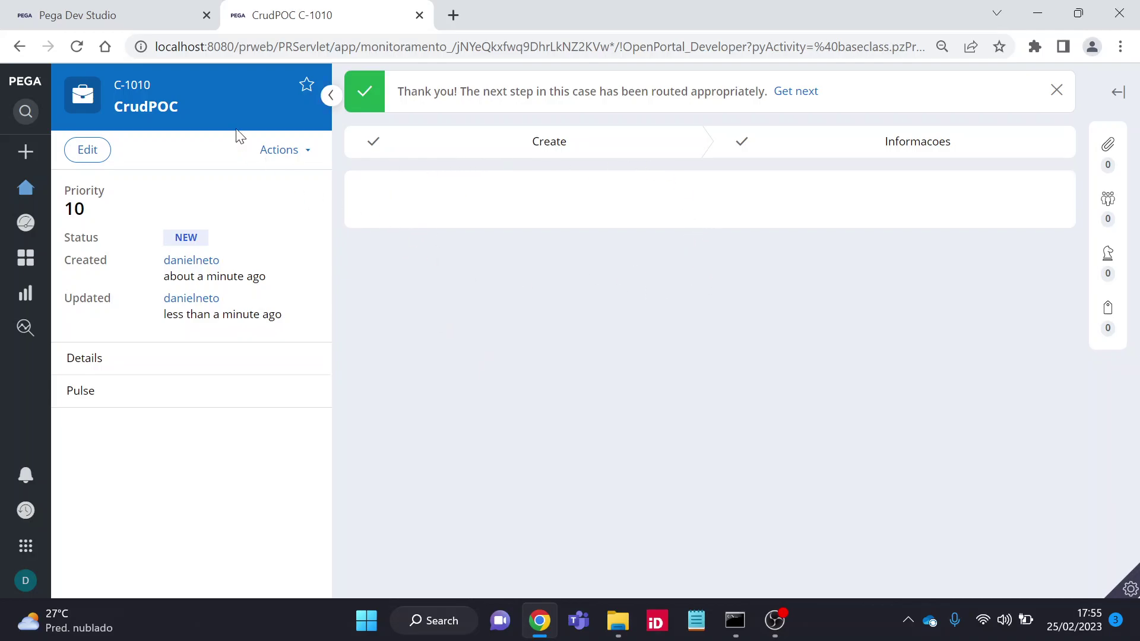
# Return to Dev Studio and refresh the Cliente data type to check the updated record.
pyautogui.click(128, 15)
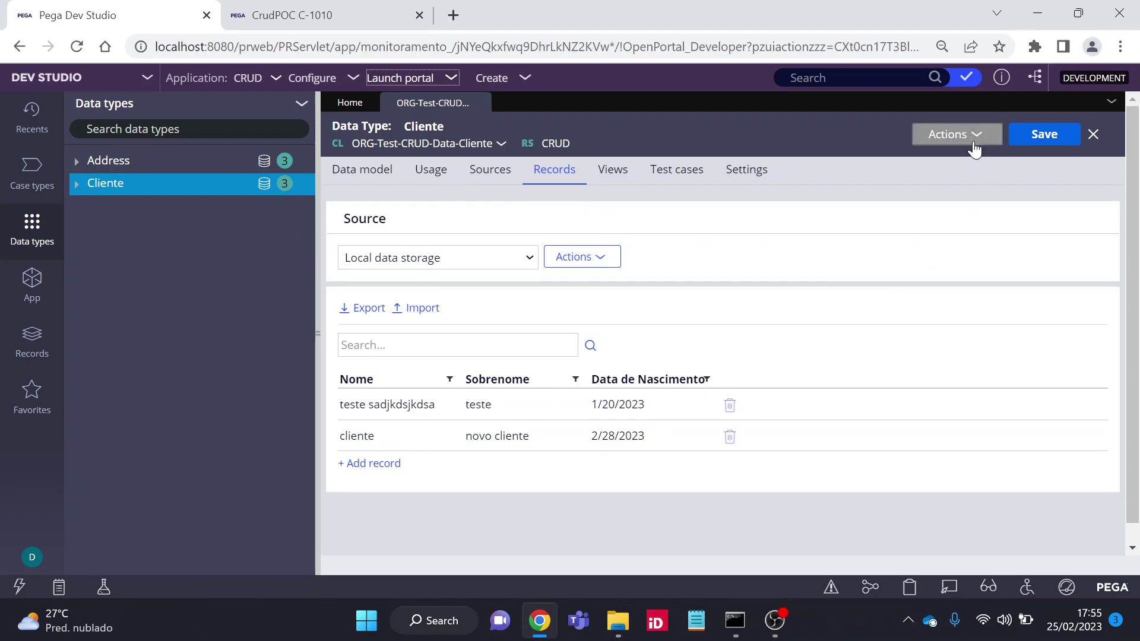
pyautogui.click(966, 138)
pyautogui.click(962, 157)
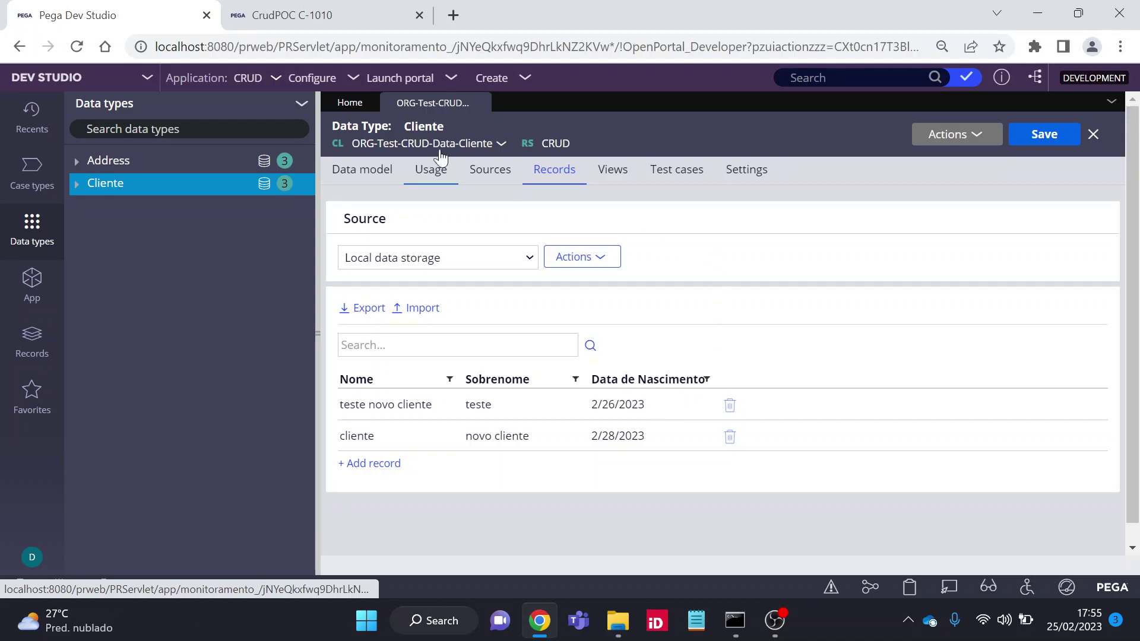
# Return to the portal and create another CrudPOC case with the default label, opening its ObterCliente form.
pyautogui.click(346, 13)
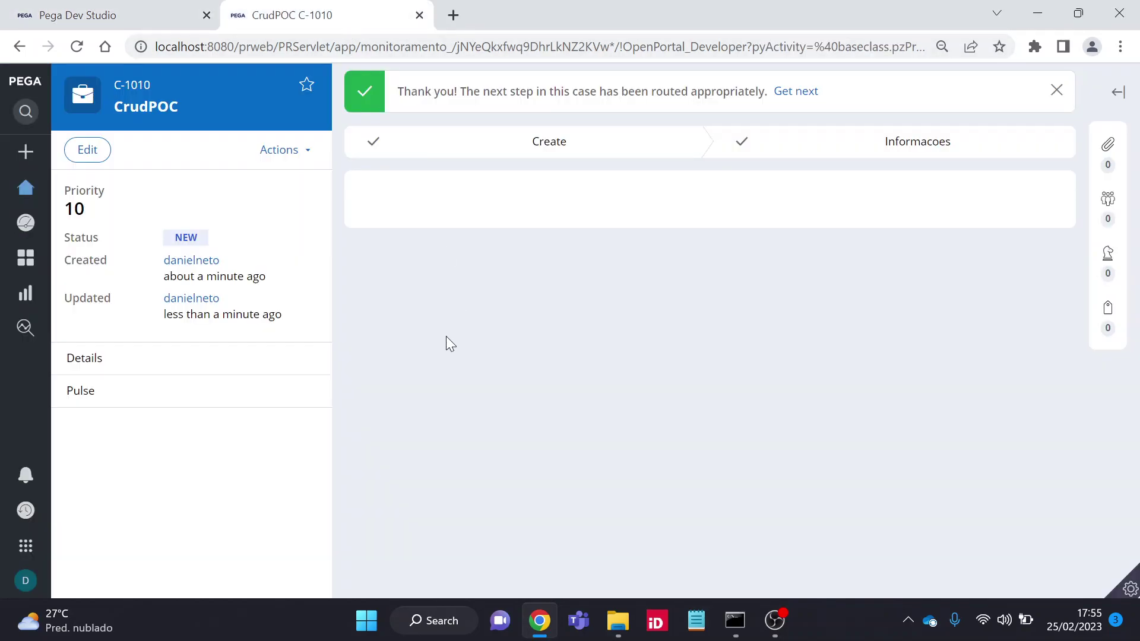
pyautogui.click(35, 153)
pyautogui.click(84, 183)
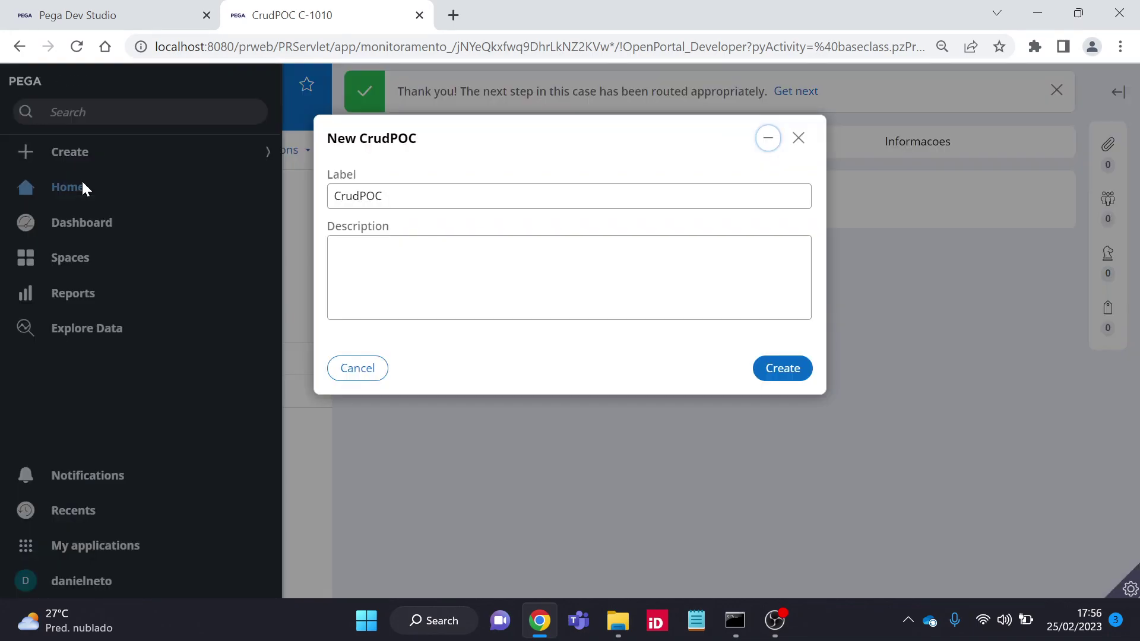
pyautogui.click(782, 369)
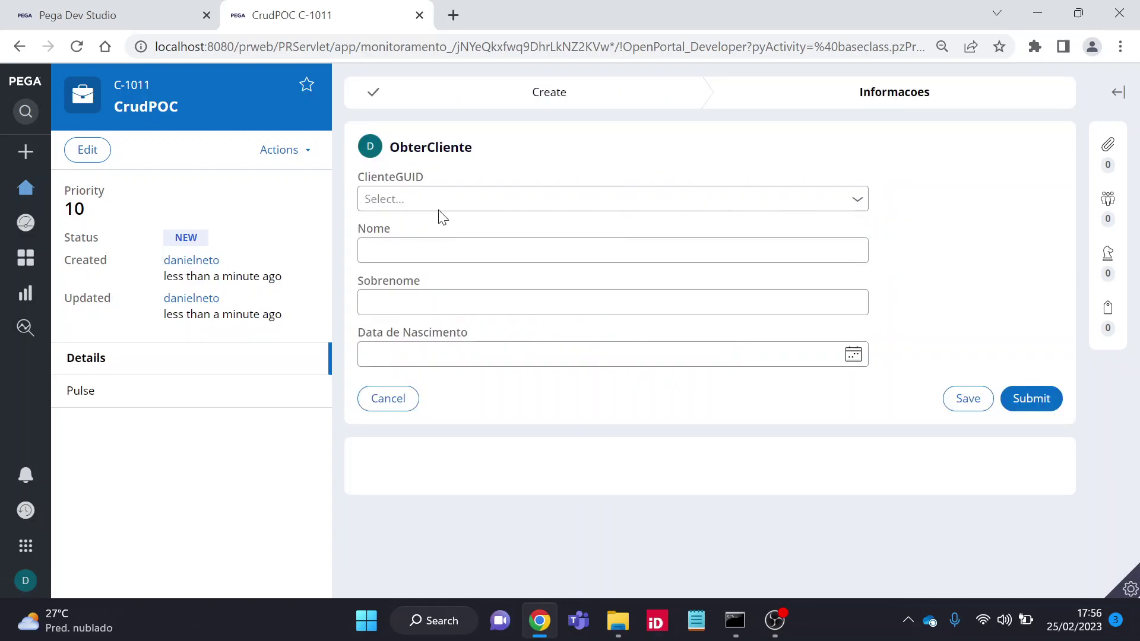
# Leave ClienteGUID unselected, enter "Cliente 2502" as Nome and "2502" as Sobrenome, choose a date of birth, and submit the form.
pyautogui.click(435, 244)
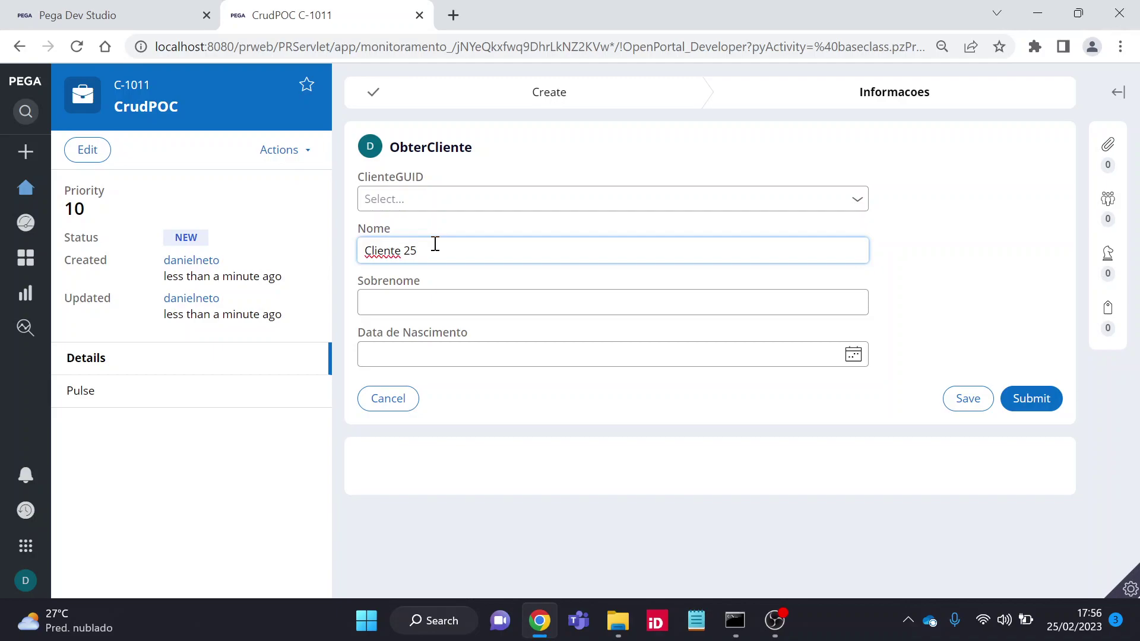
pyautogui.click(433, 306)
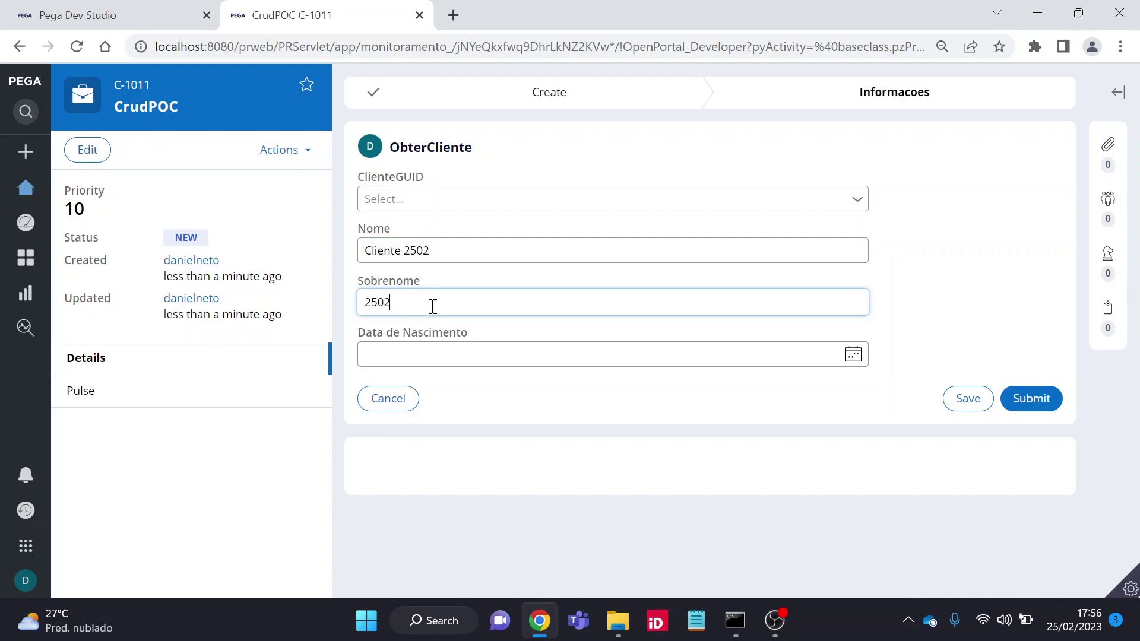
pyautogui.click(854, 355)
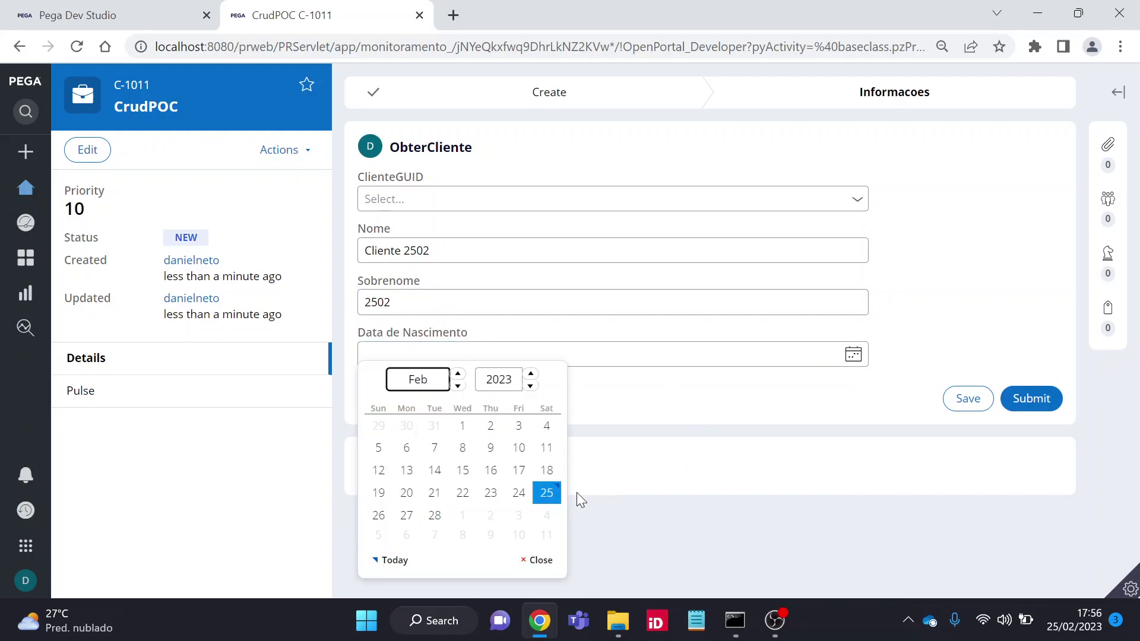
pyautogui.click(434, 471)
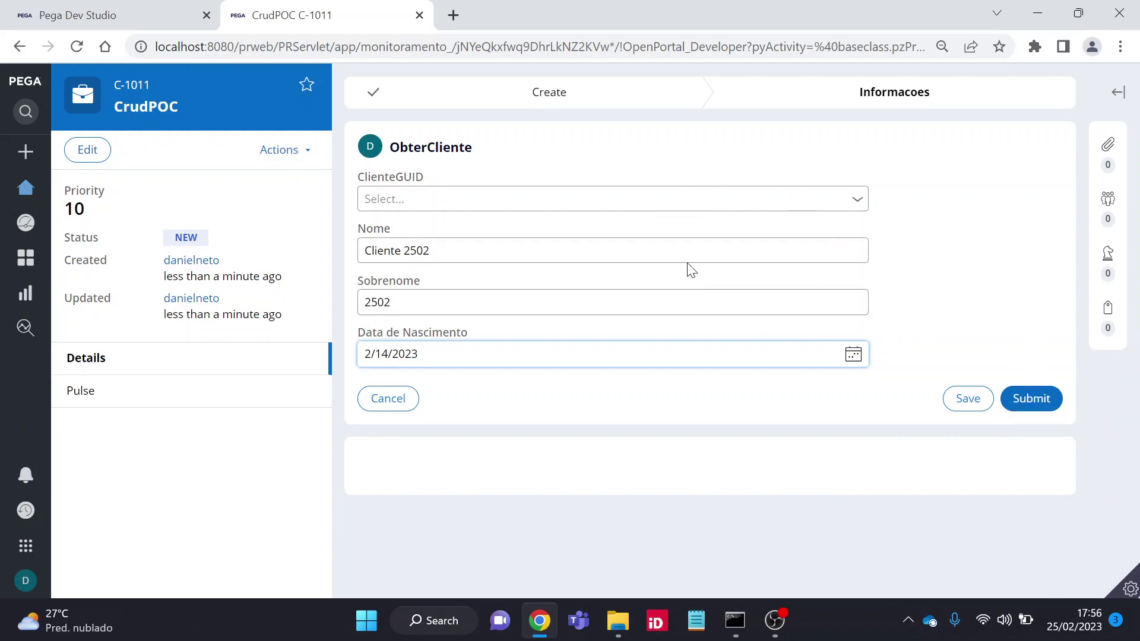
pyautogui.click(1032, 398)
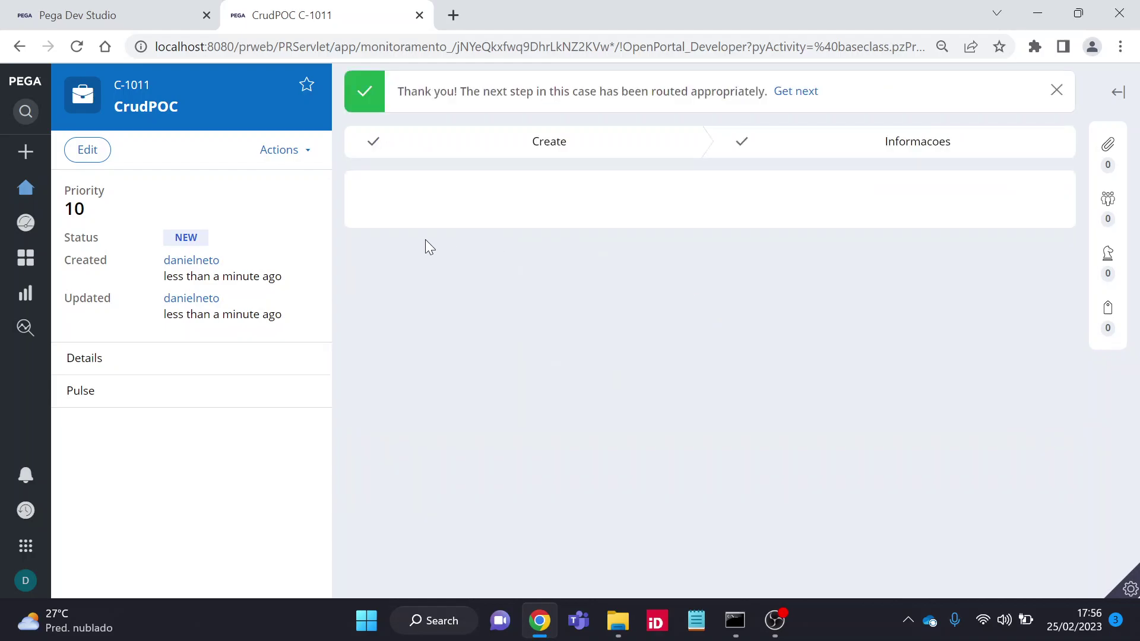
# Switch back to Dev Studio and reload the Cliente records to check for the newly submitted client.
pyautogui.click(119, 16)
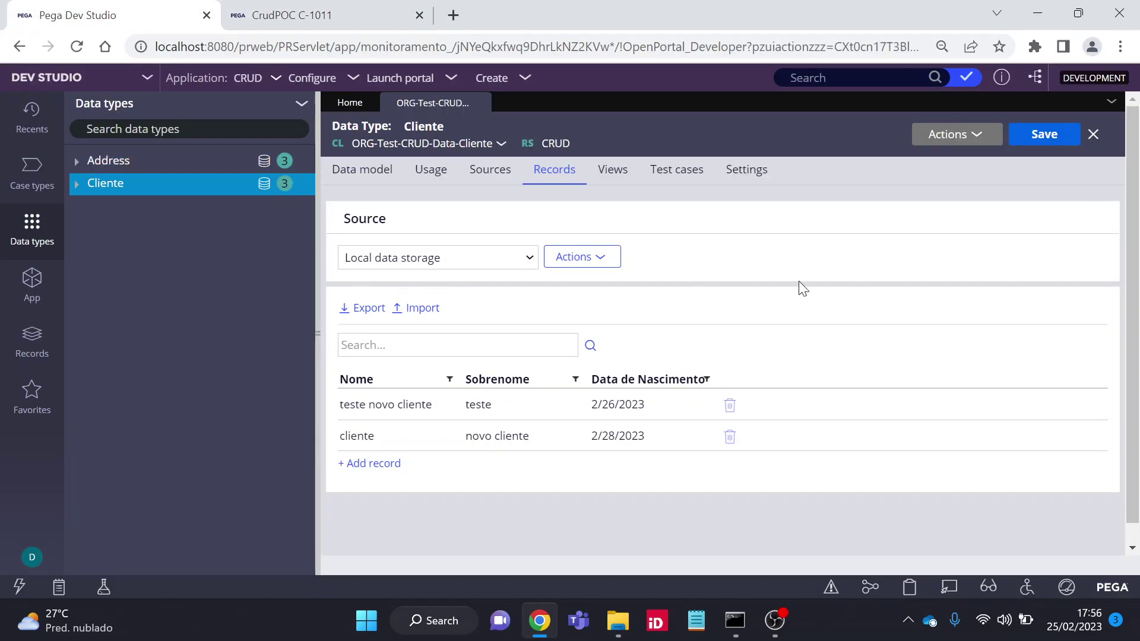
pyautogui.click(958, 143)
pyautogui.click(956, 155)
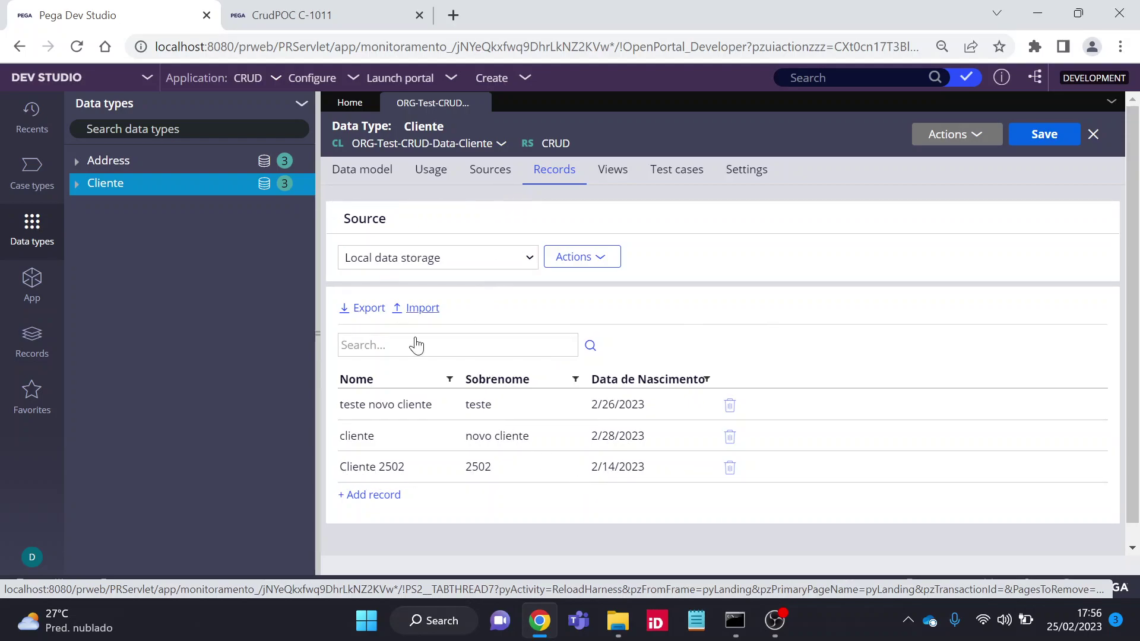
# Review the Cliente page property, its nested fields and the ClienteGUID property in ORG-Test-CRUD-Work, then close both property rules.
pyautogui.click(43, 290)
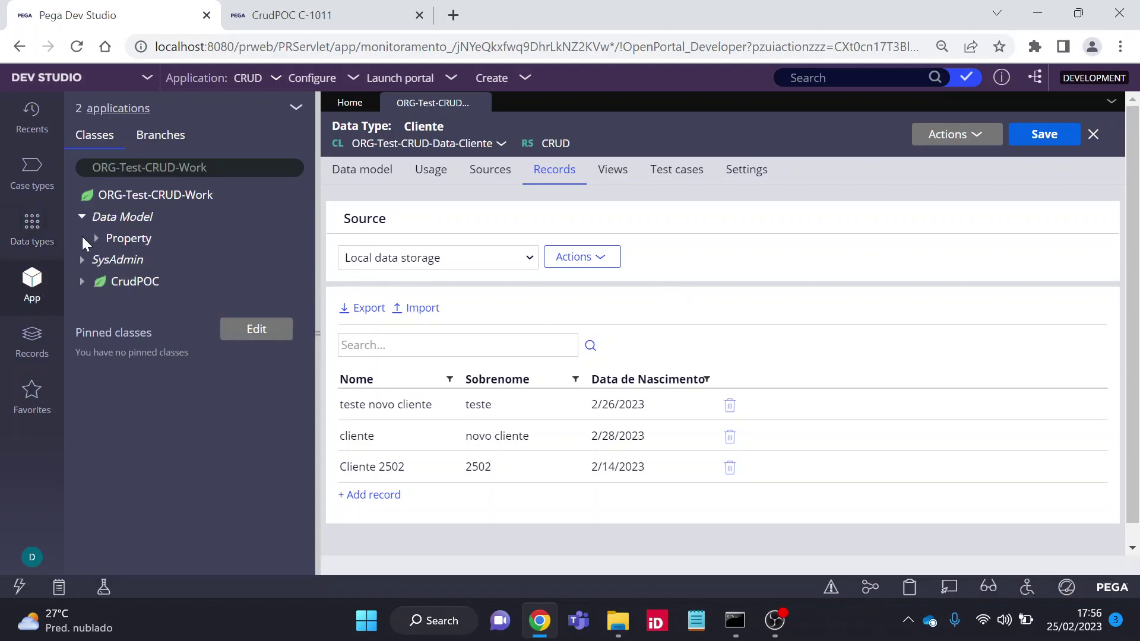
pyautogui.click(96, 238)
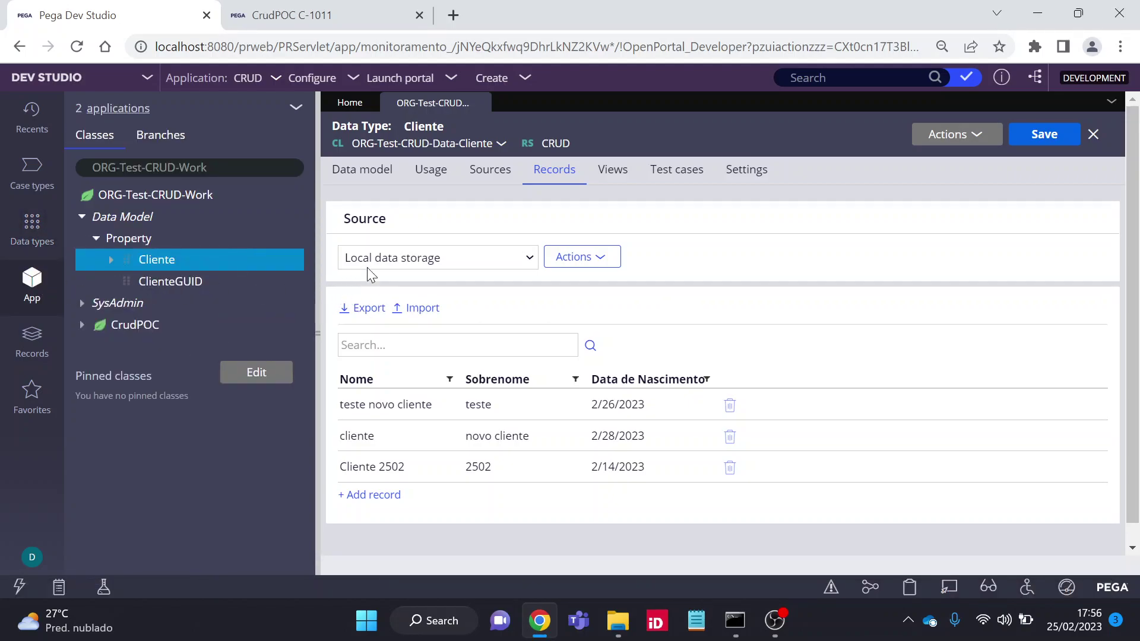
pyautogui.click(154, 260)
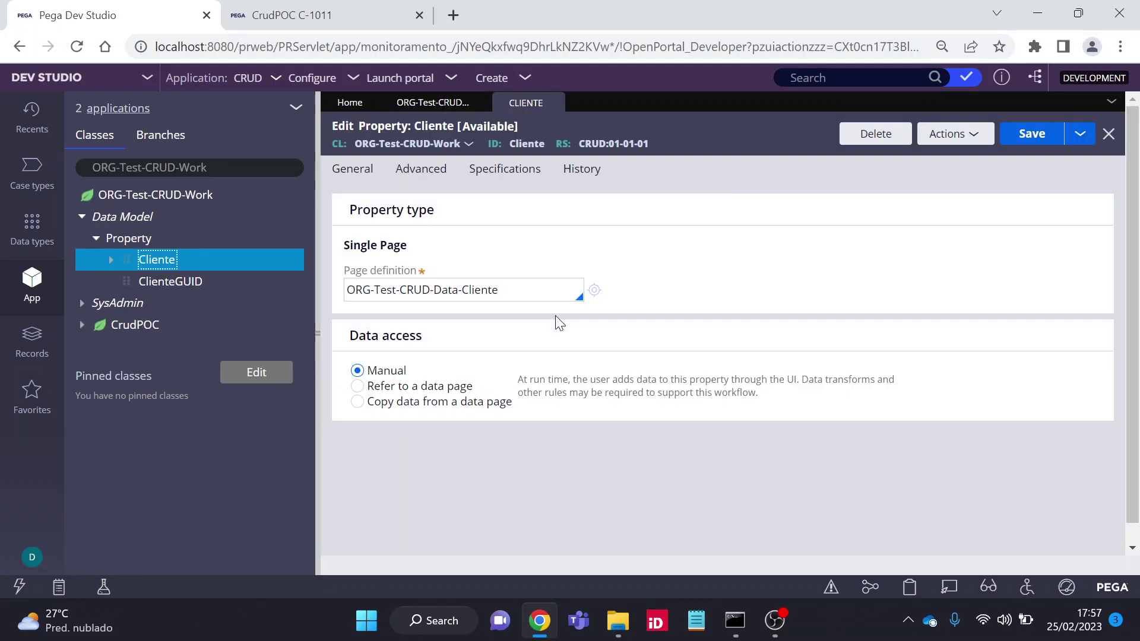
pyautogui.moveTo(530, 295); pyautogui.dragTo(432, 297)
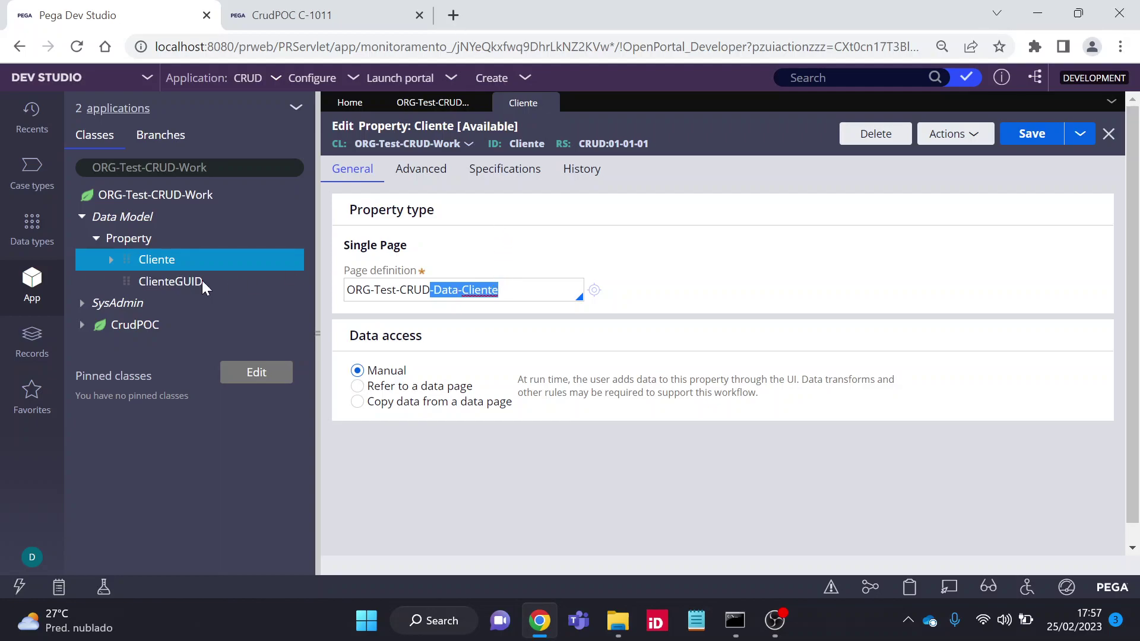
pyautogui.click(111, 261)
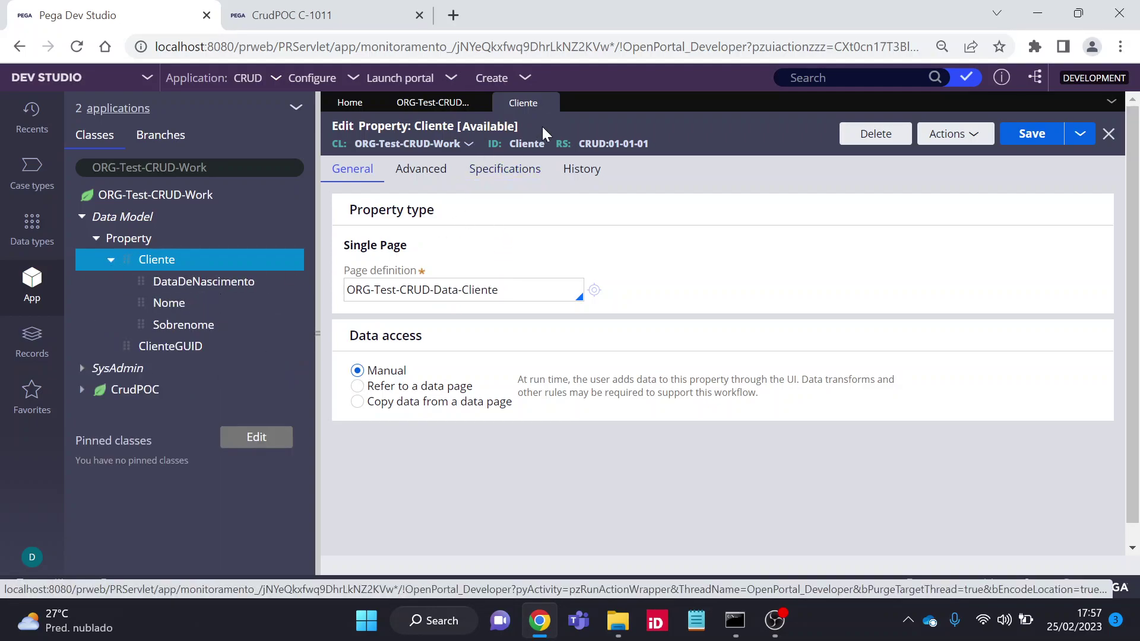
pyautogui.click(171, 347)
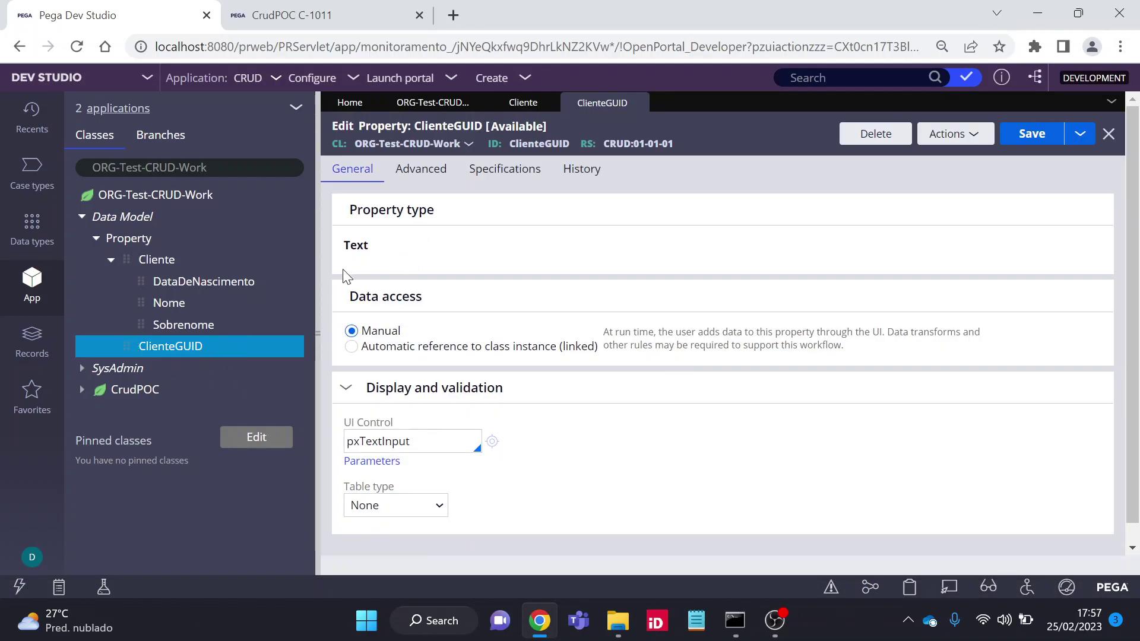
pyautogui.click(634, 103)
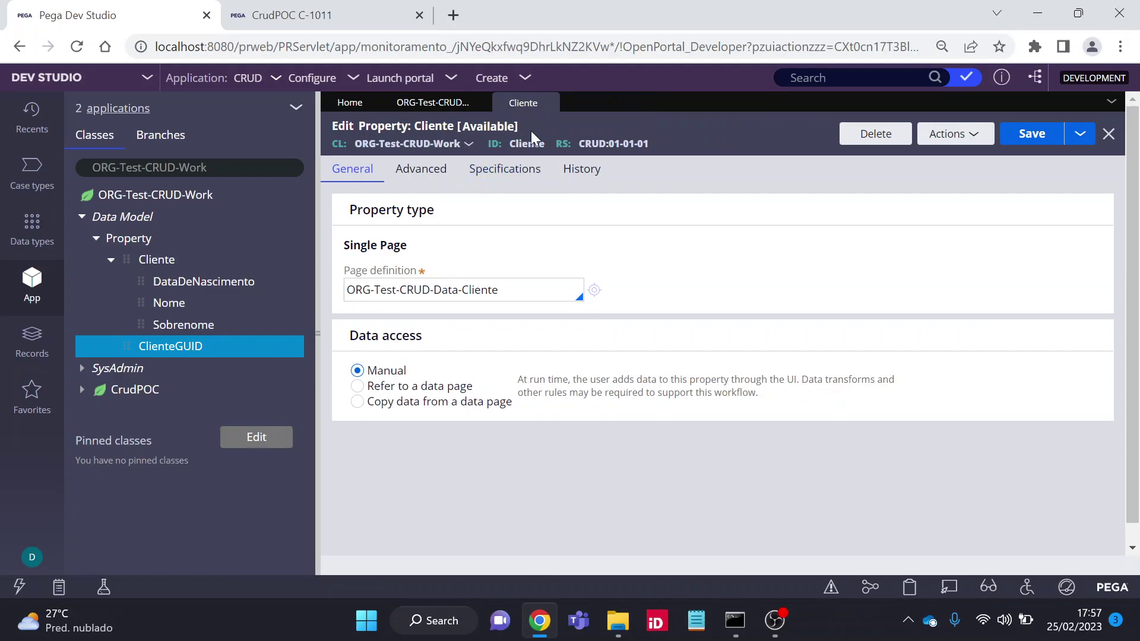
pyautogui.click(549, 103)
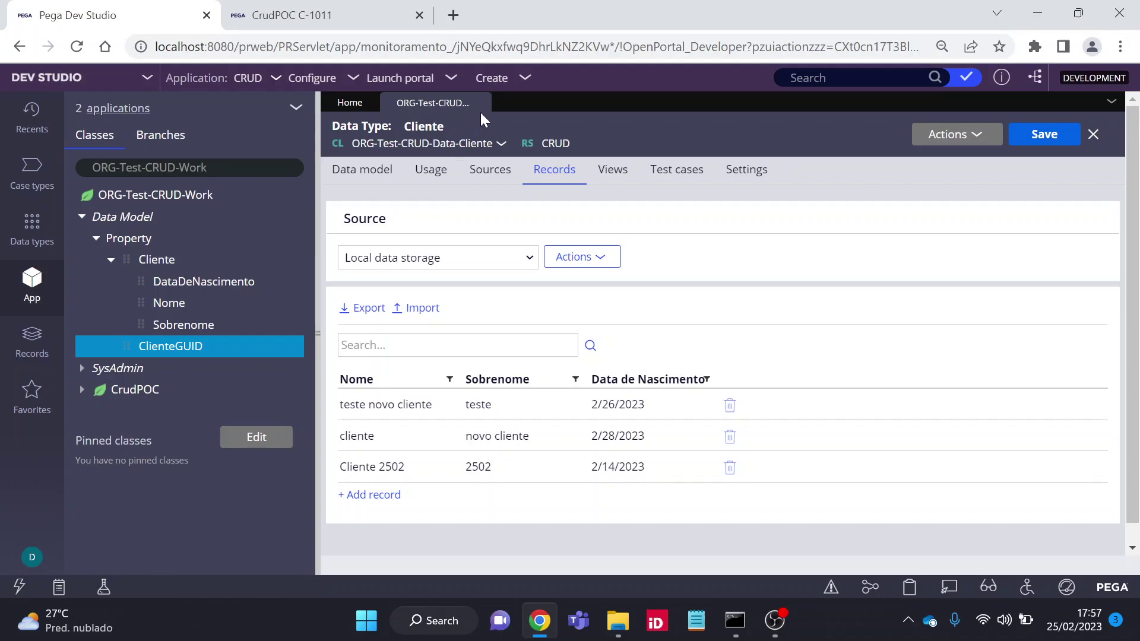
# Open the CrudPOC case type and bring up the flow rule behind its Informacoes process.
pyautogui.click(26, 179)
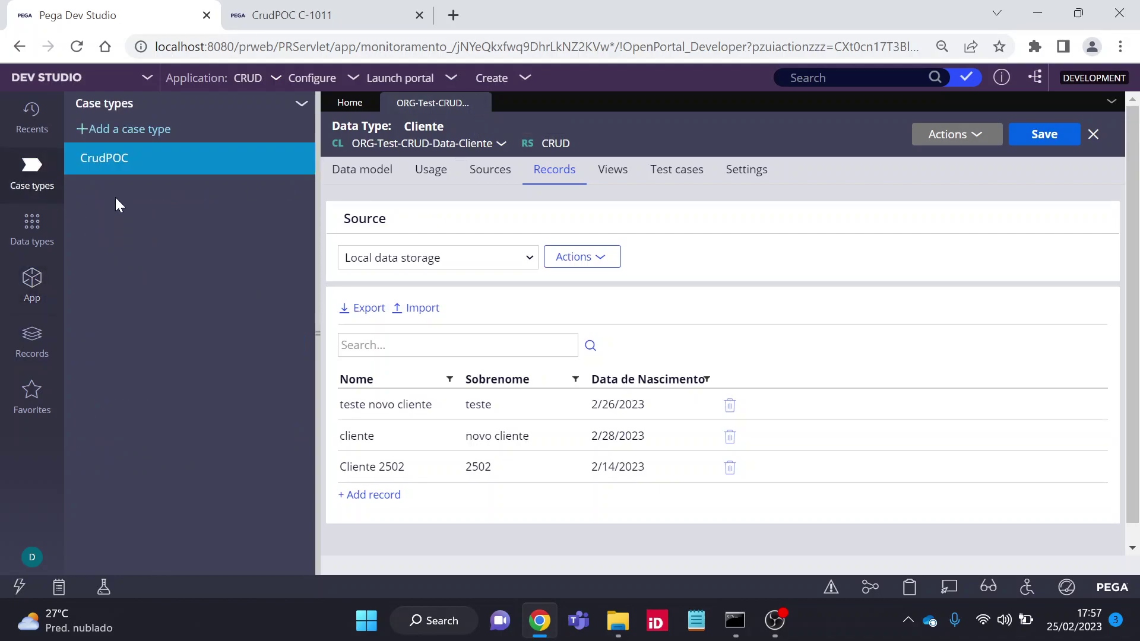
pyautogui.click(112, 159)
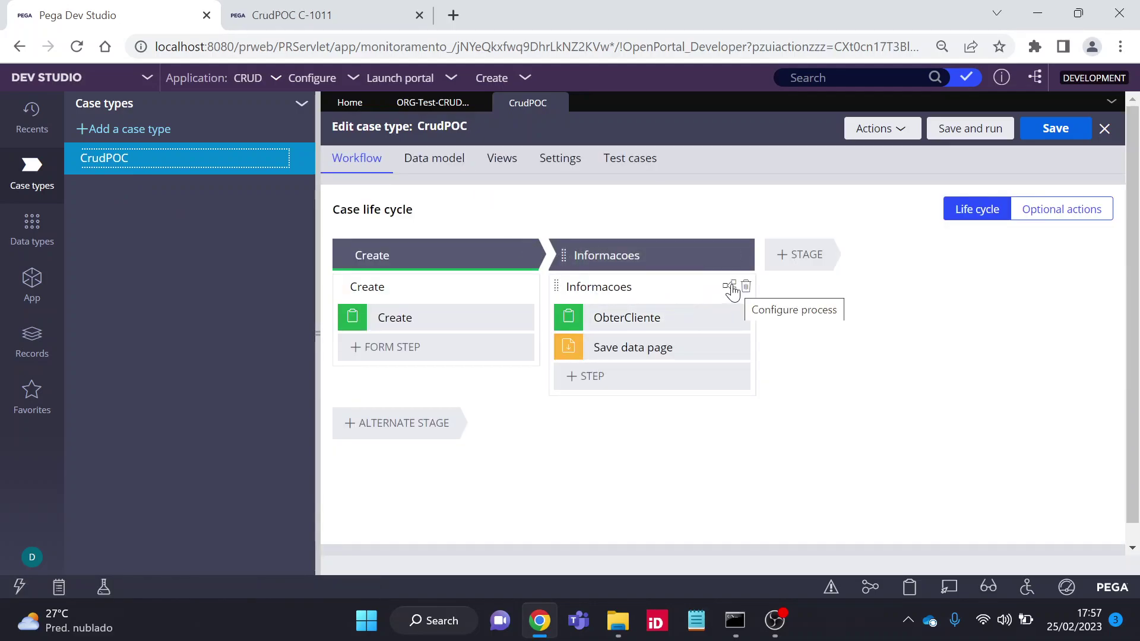
pyautogui.click(731, 287)
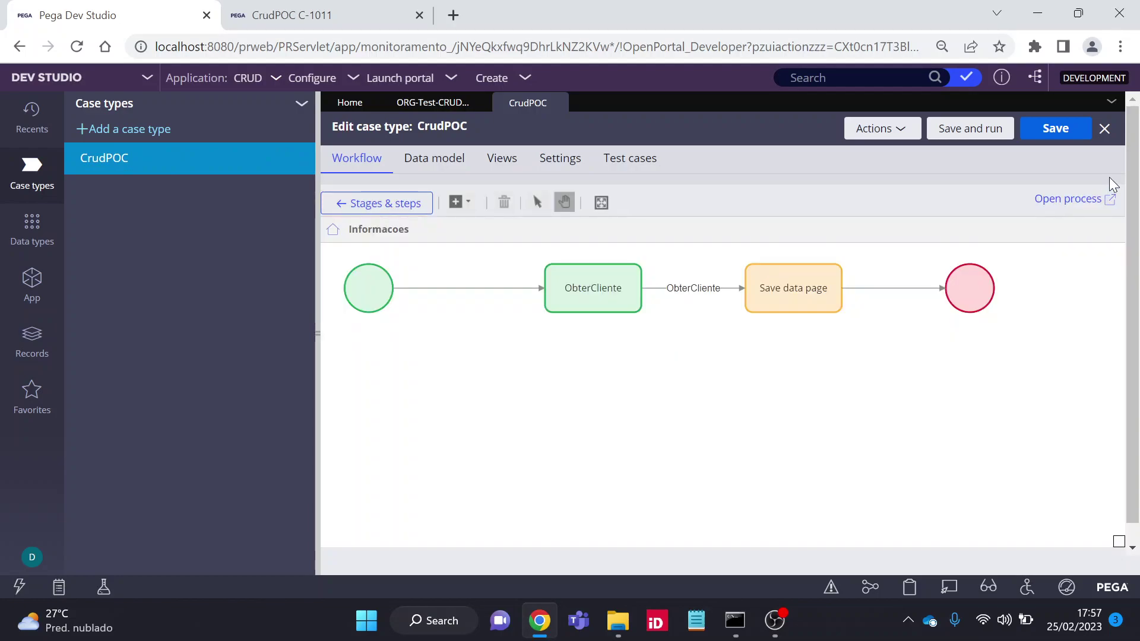
pyautogui.click(1082, 201)
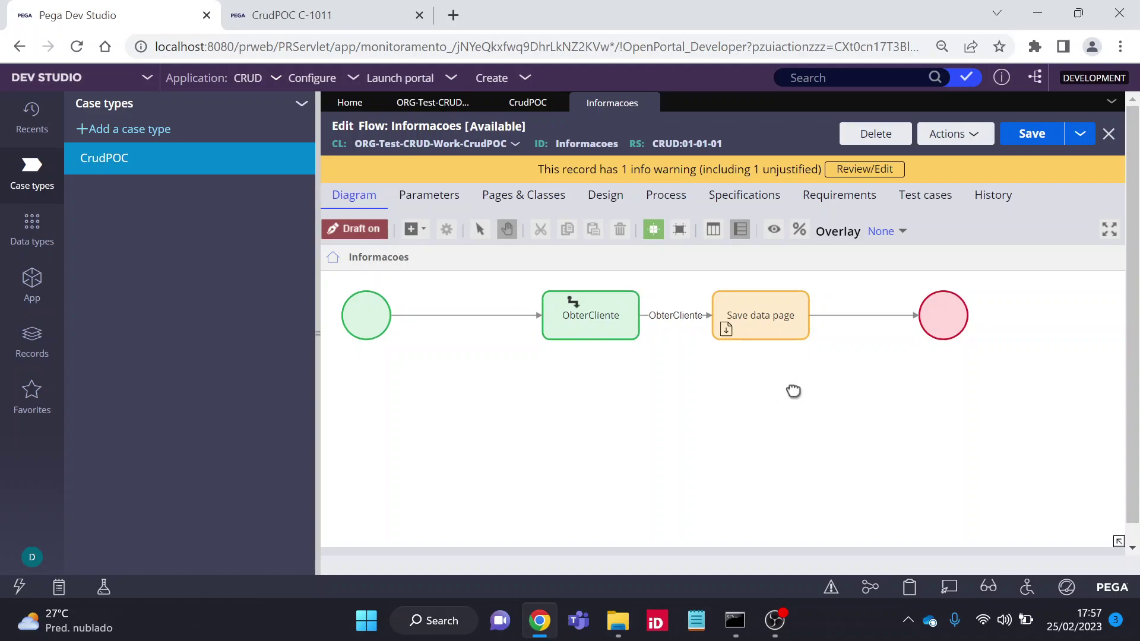
# Inspect the flow action set on the ObterCliente connector, then close its properties without changes.
pyautogui.moveTo(793, 390); pyautogui.dragTo(750, 411)
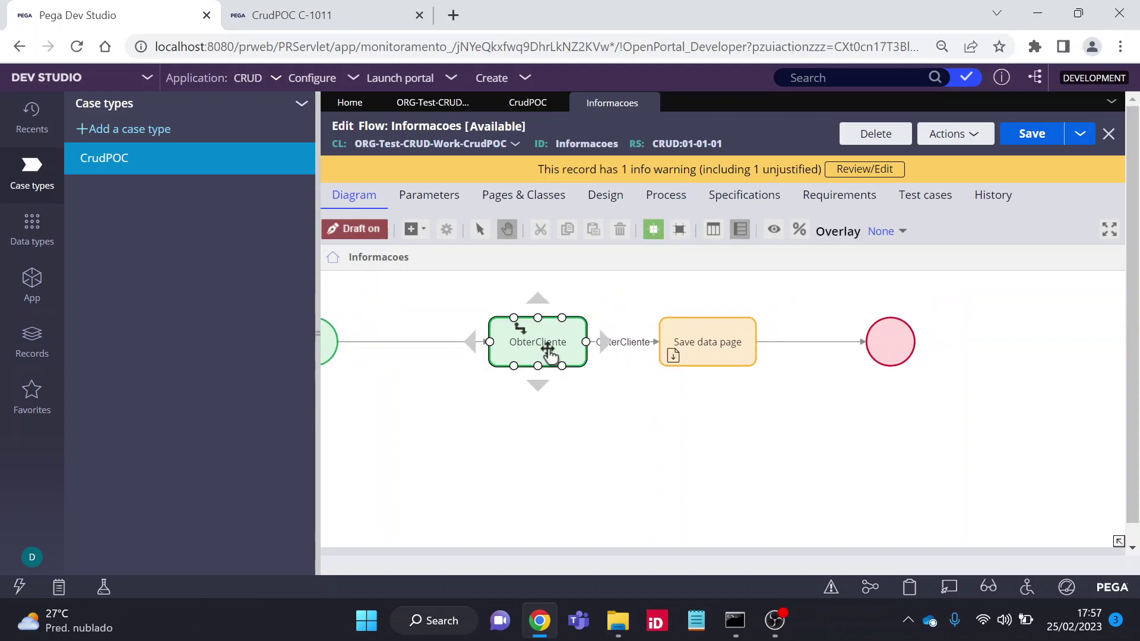
pyautogui.doubleClick(627, 348)
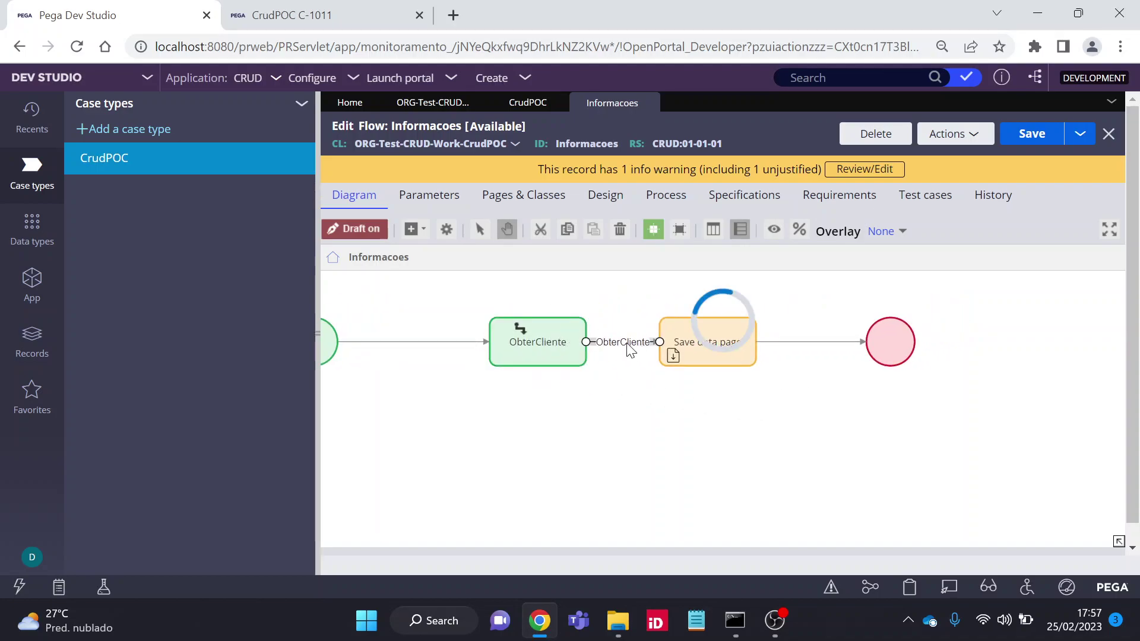
pyautogui.moveTo(563, 316); pyautogui.dragTo(492, 316)
pyautogui.click(526, 528)
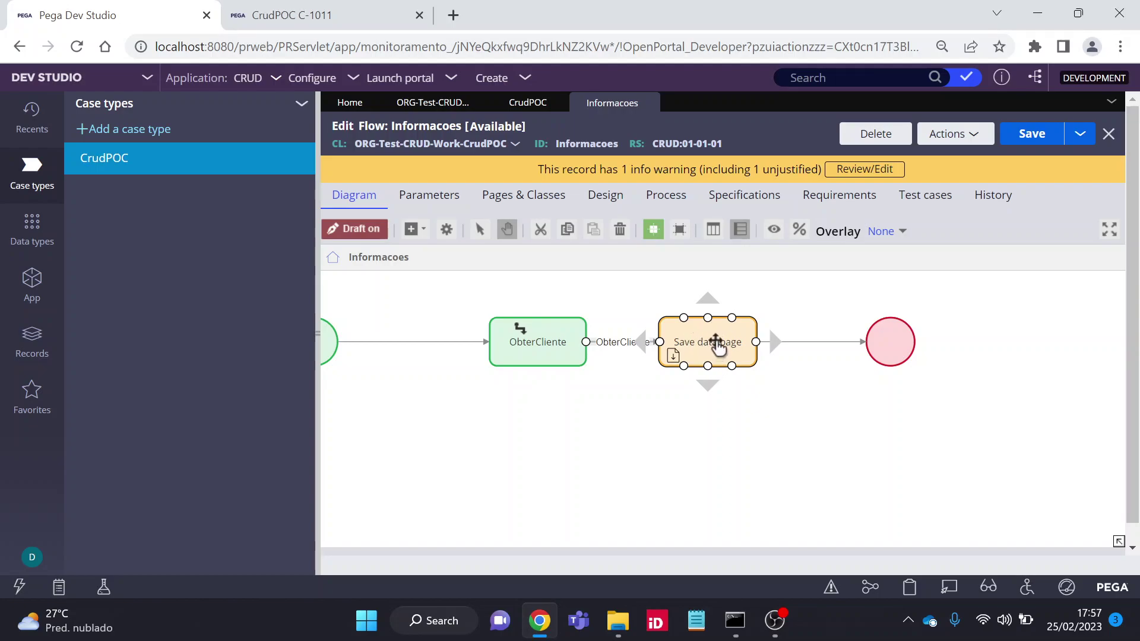
# Inspect the data page name and pyGUID parameter of the Save data page utility, then cancel its dialog.
pyautogui.doubleClick(720, 349)
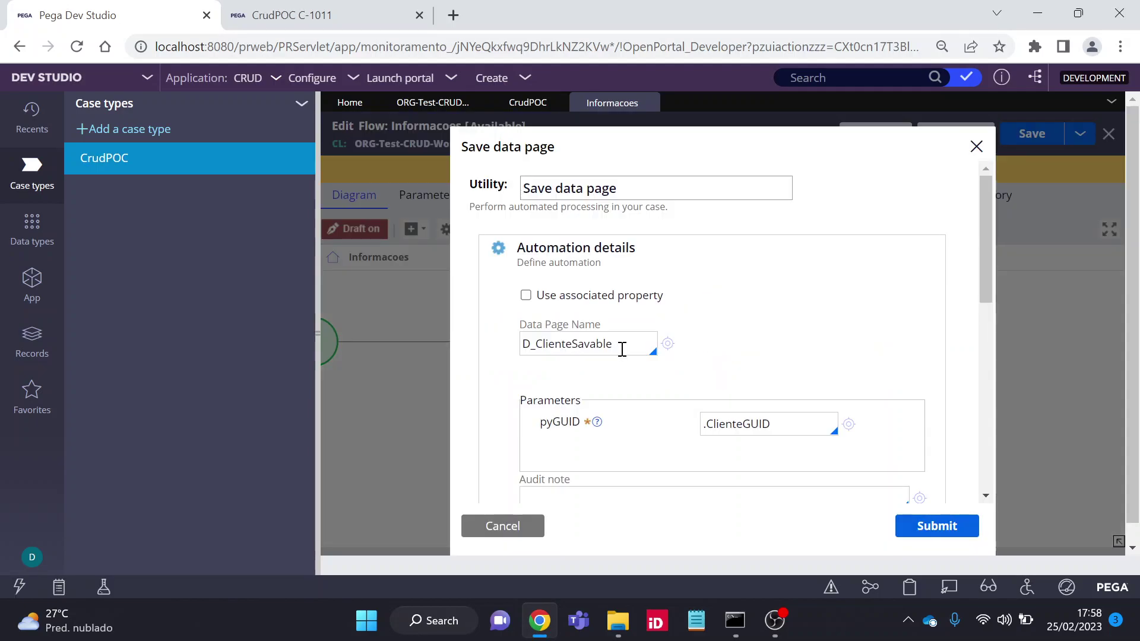
pyautogui.moveTo(613, 344); pyautogui.dragTo(529, 344)
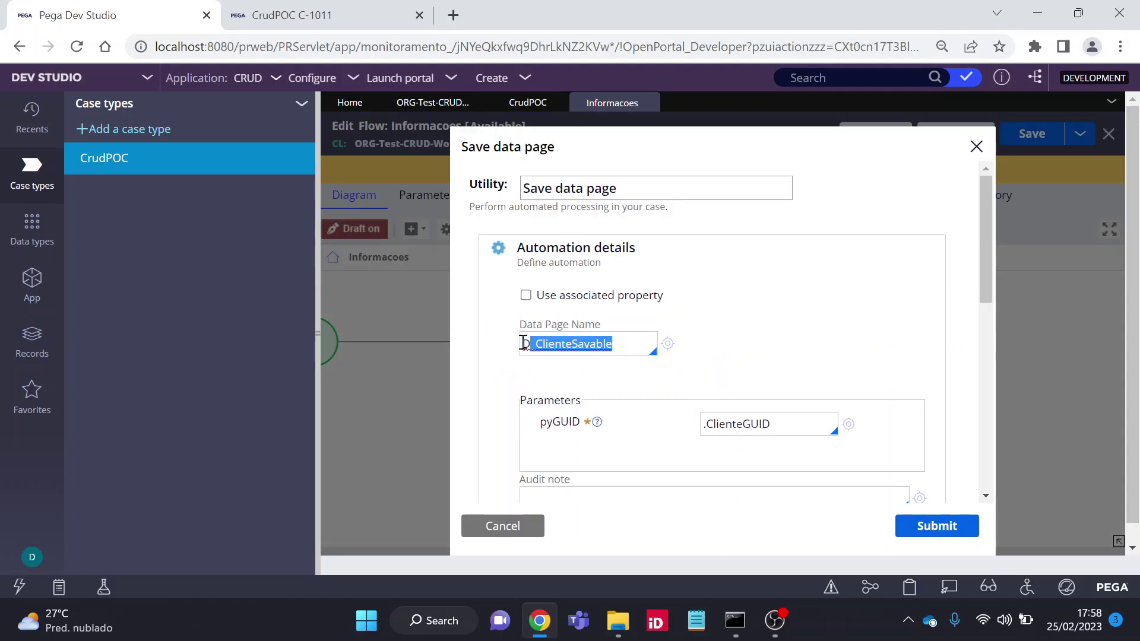
pyautogui.moveTo(771, 424); pyautogui.dragTo(702, 425)
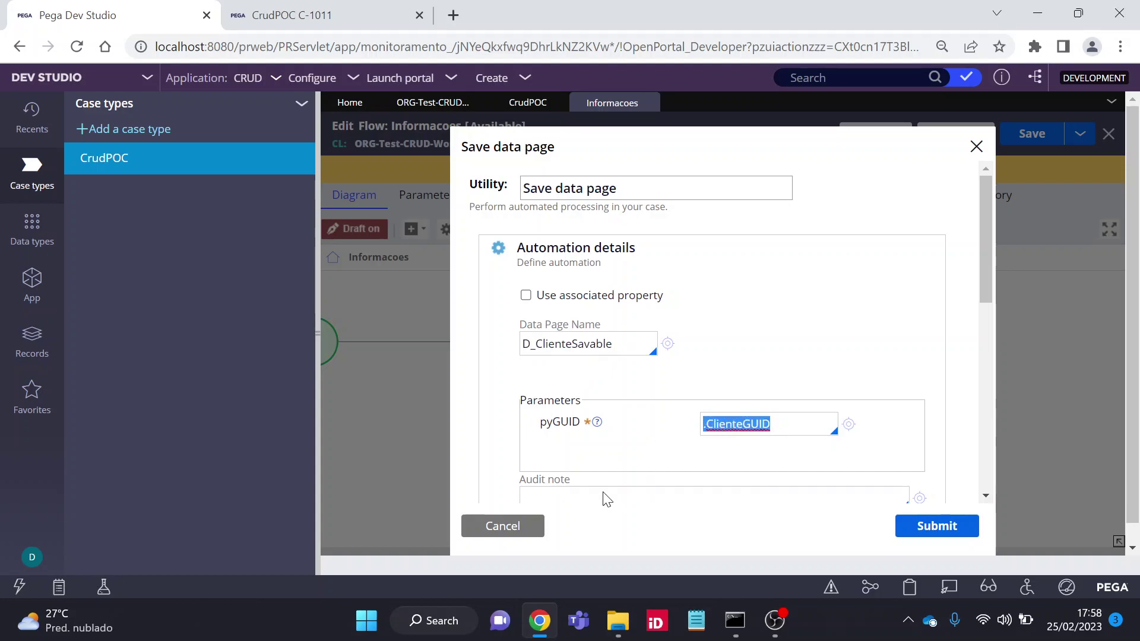
pyautogui.click(515, 528)
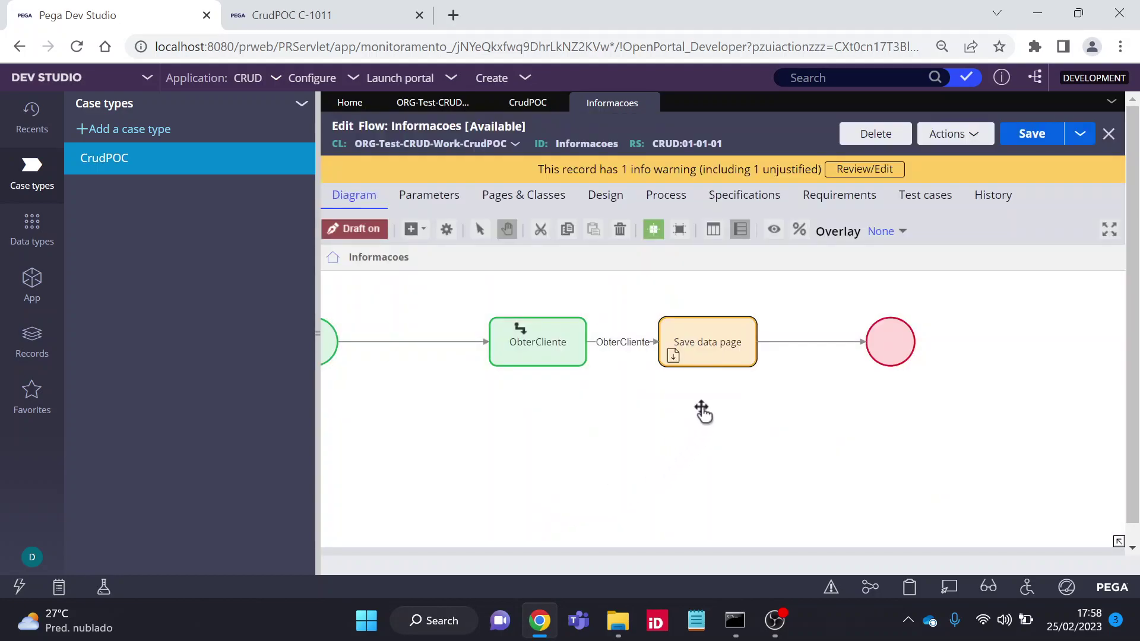
# Open the ObterCliente flow action rule from the connector between ObterCliente and Save data page.
pyautogui.click(719, 344)
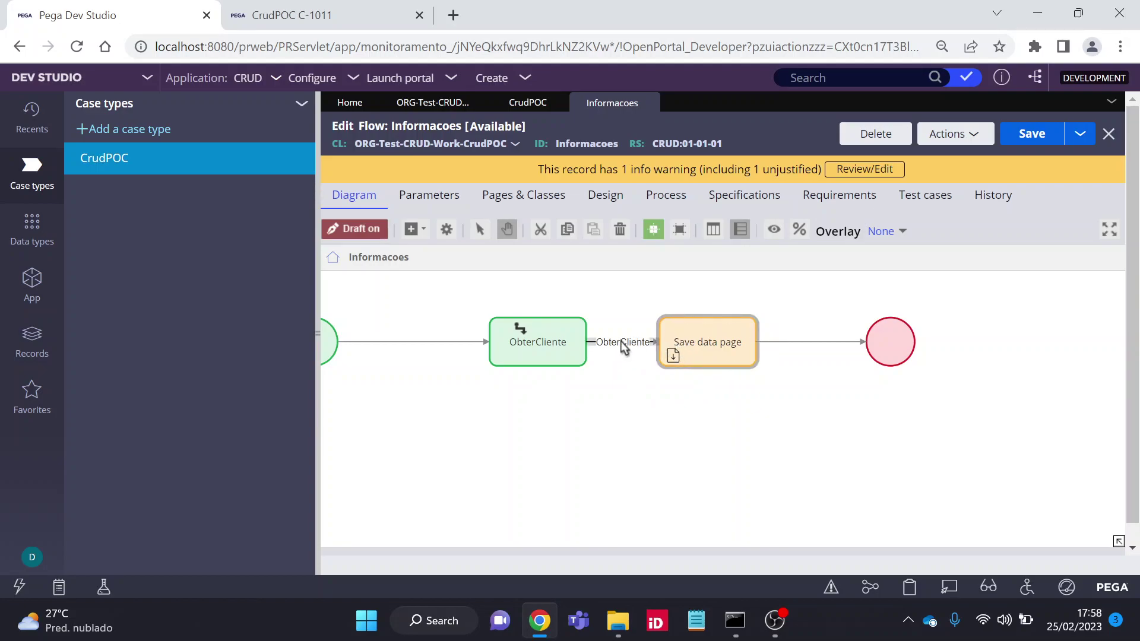
pyautogui.click(622, 343)
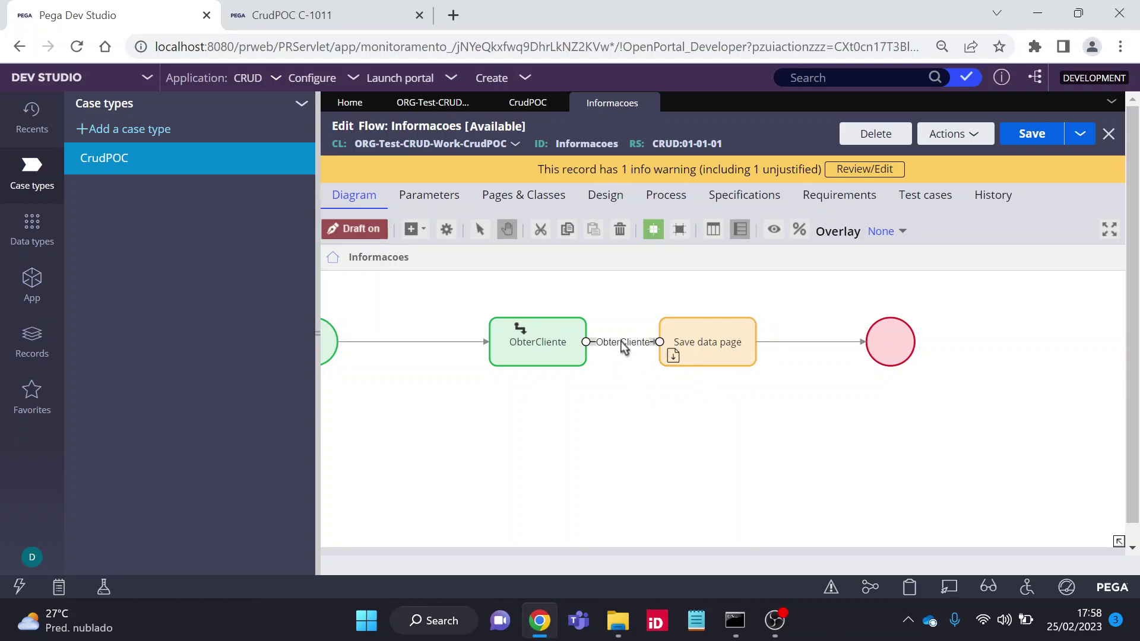
pyautogui.doubleClick(621, 334)
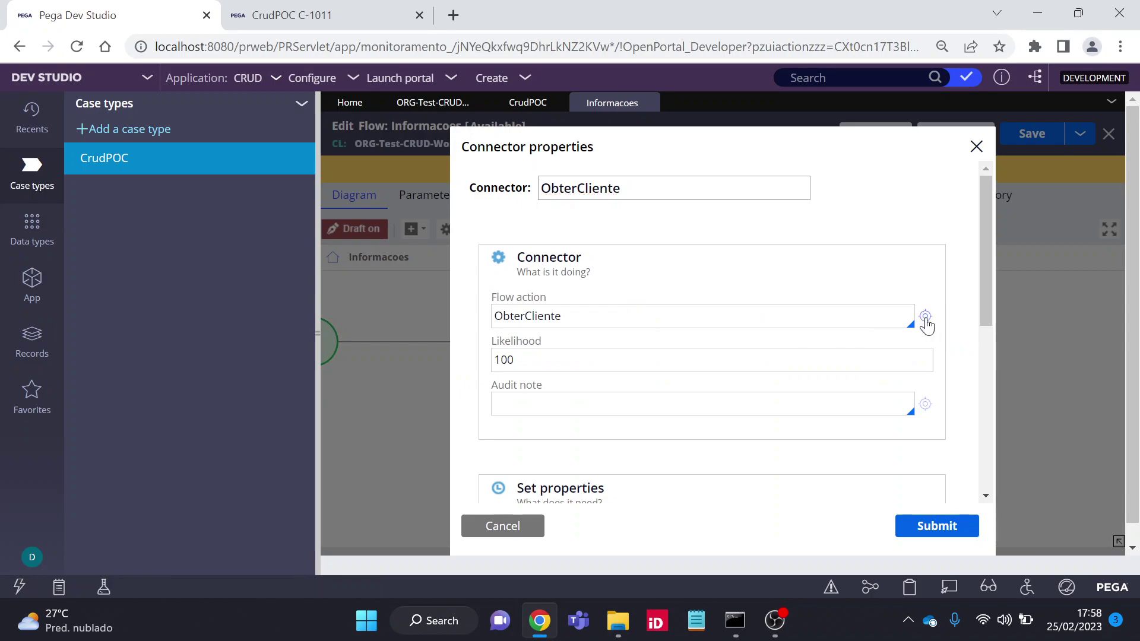
pyautogui.click(926, 319)
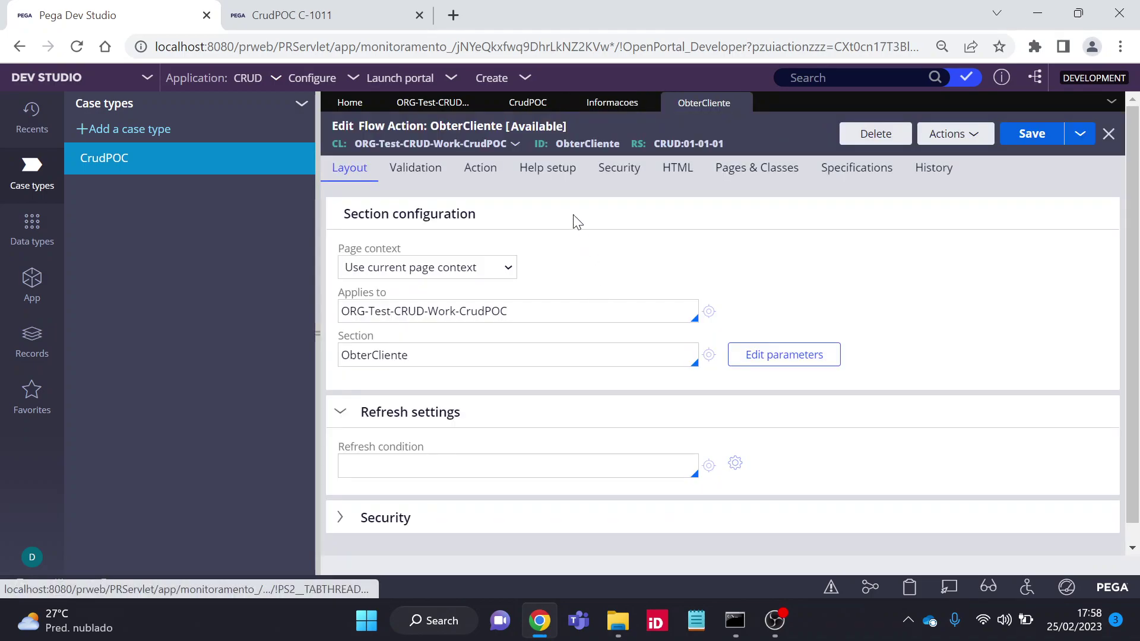
# Open the SalvarDadosCliente data transform applied in the ObterCliente flow action's action settings.
pyautogui.click(480, 170)
pyautogui.scroll(-2, 542, 287)
pyautogui.scroll(-5, 542, 291)
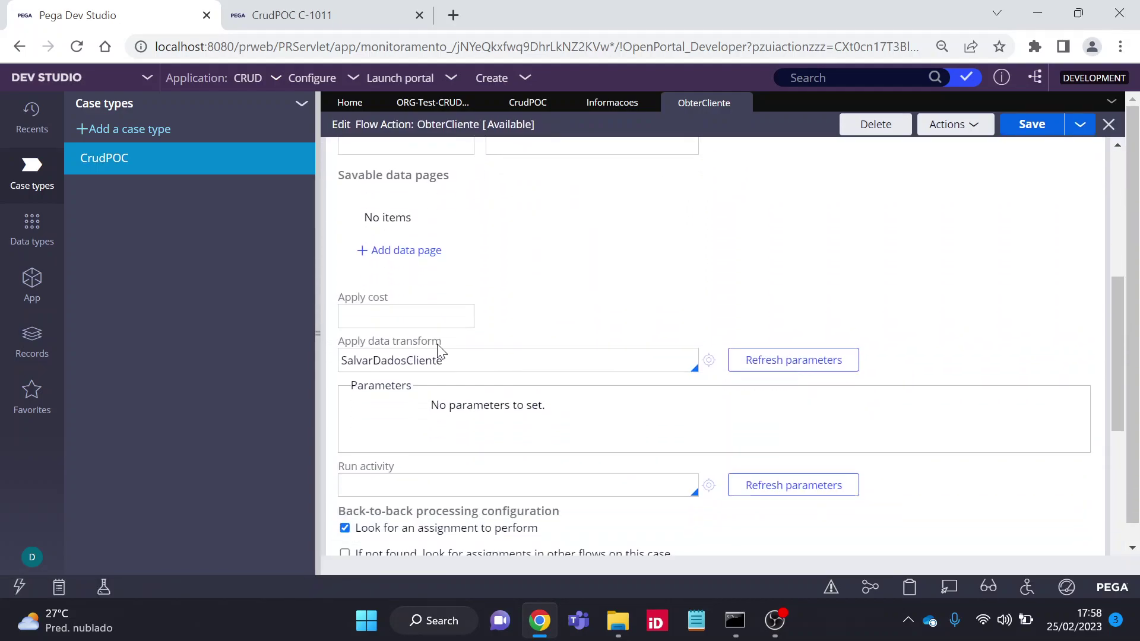
pyautogui.moveTo(446, 361); pyautogui.dragTo(338, 362)
pyautogui.click(466, 360)
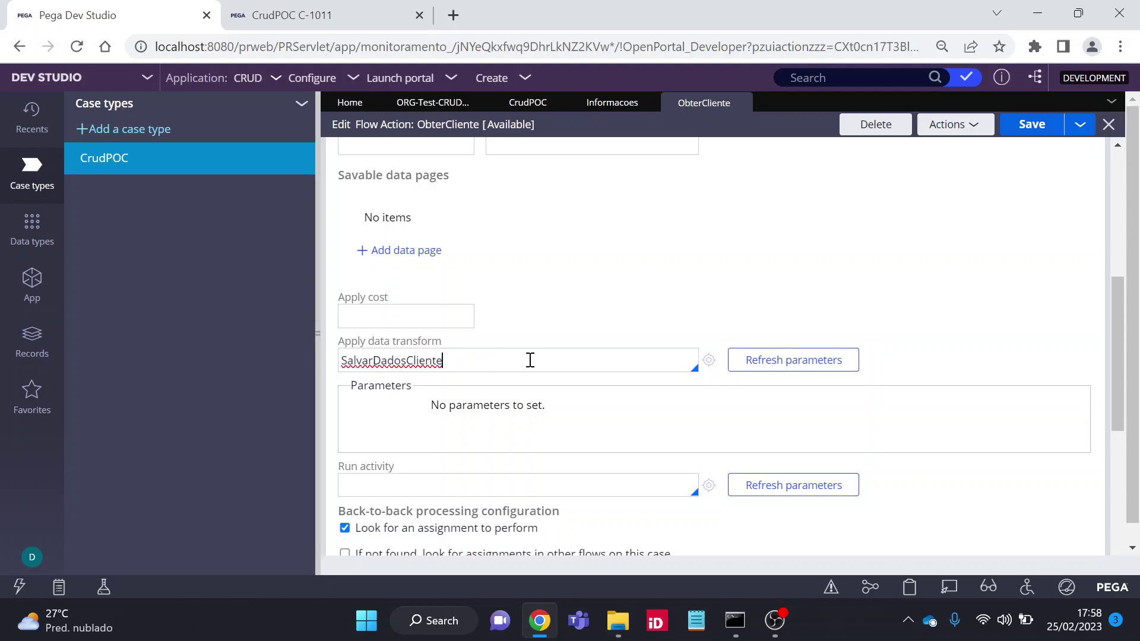
pyautogui.click(708, 361)
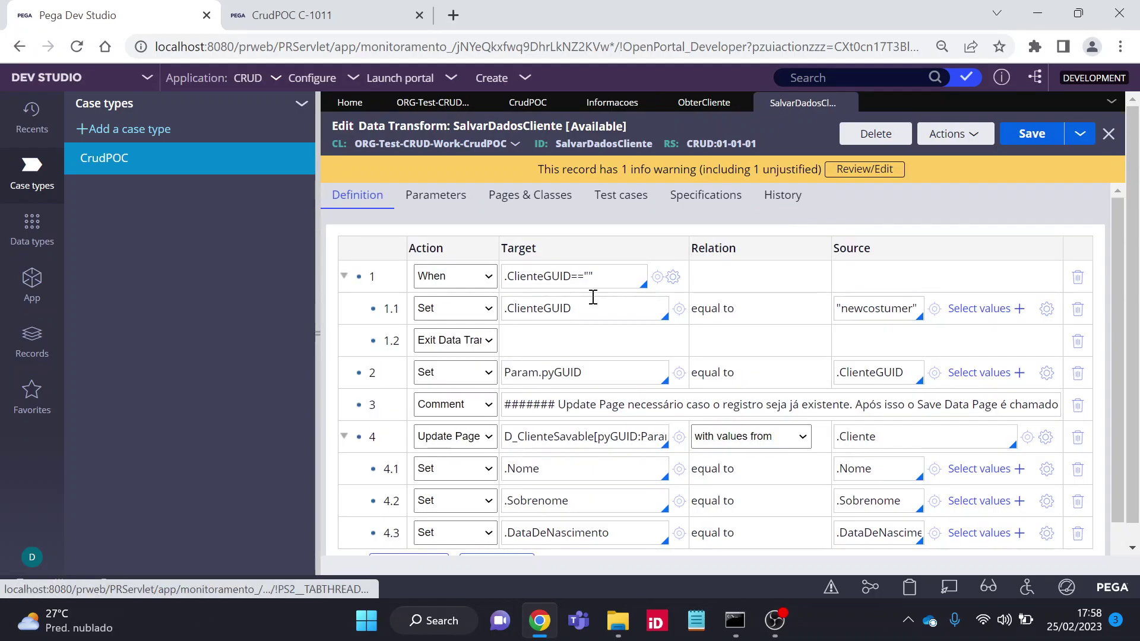
# Examine the data transform's empty .ClienteGUID condition, its "newcostumer" assignment and the Param.pyGUID mapping from .ClienteGUID.
pyautogui.moveTo(599, 279); pyautogui.dragTo(499, 279)
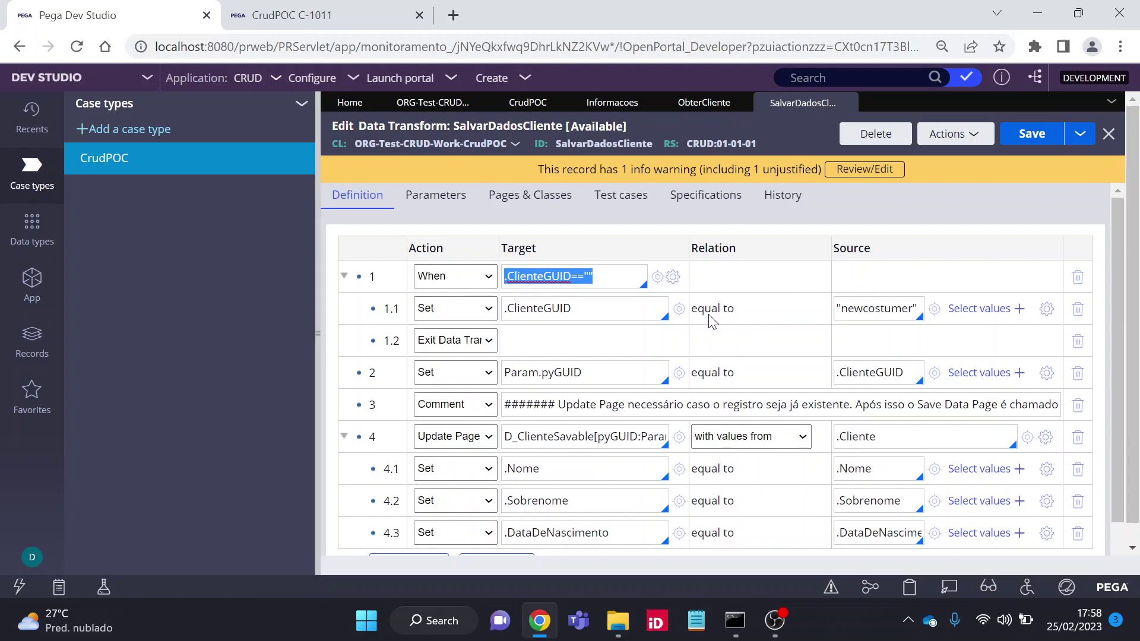
pyautogui.moveTo(839, 310); pyautogui.dragTo(920, 311)
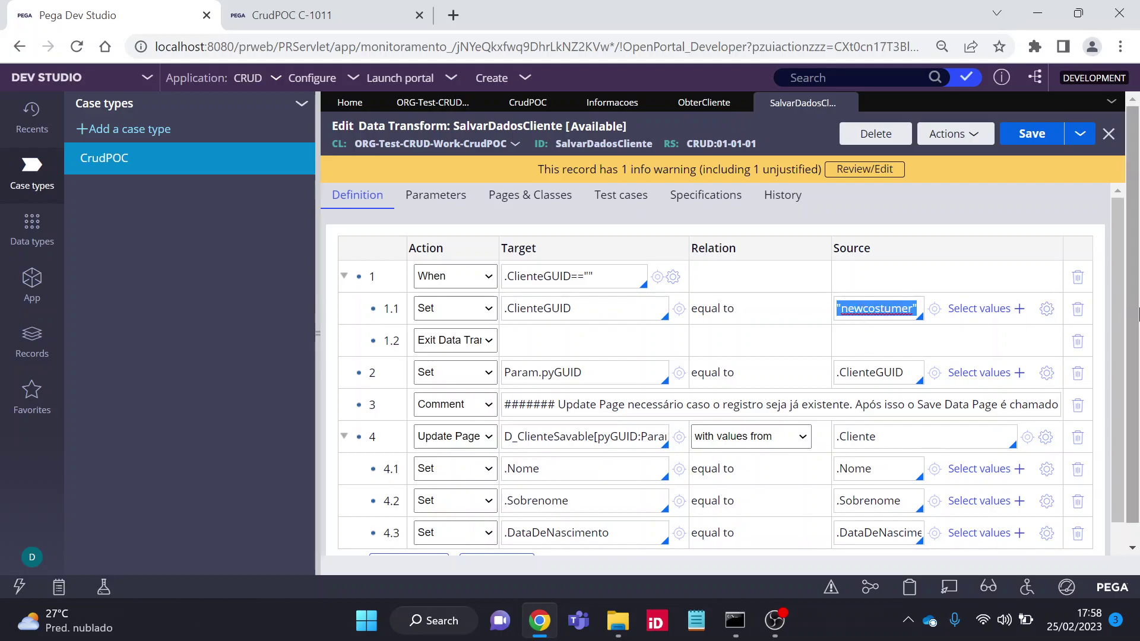
pyautogui.scroll(-1, 1039, 321)
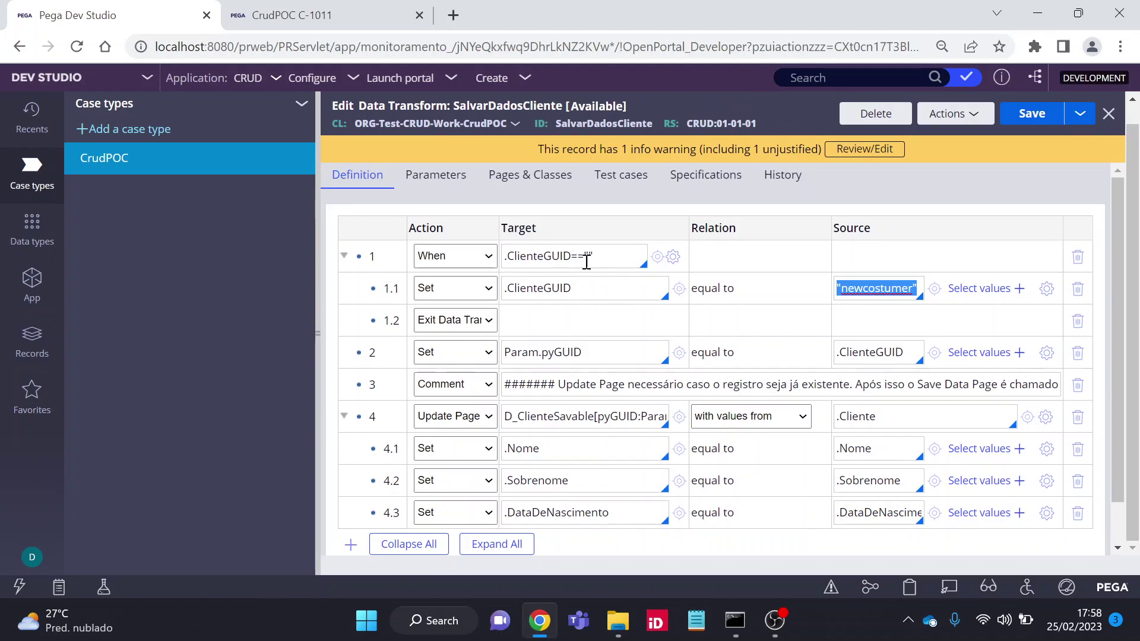
pyautogui.moveTo(605, 257); pyautogui.dragTo(554, 293)
pyautogui.moveTo(624, 353); pyautogui.dragTo(510, 353)
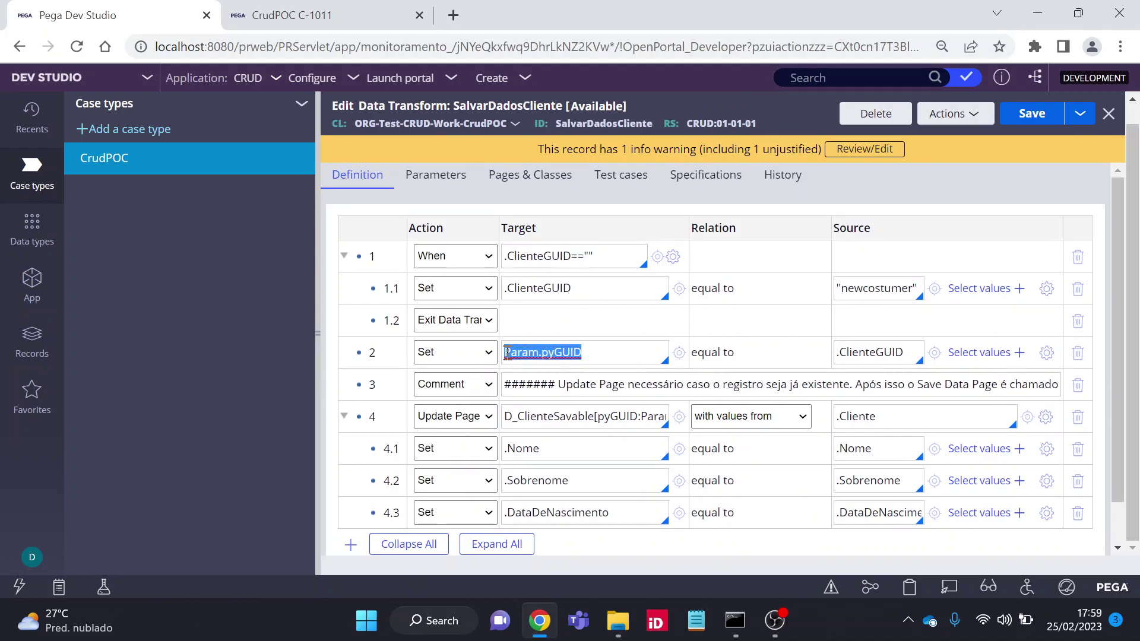
pyautogui.moveTo(906, 352); pyautogui.dragTo(836, 351)
pyautogui.moveTo(1133, 351); pyautogui.dragTo(1133, 323)
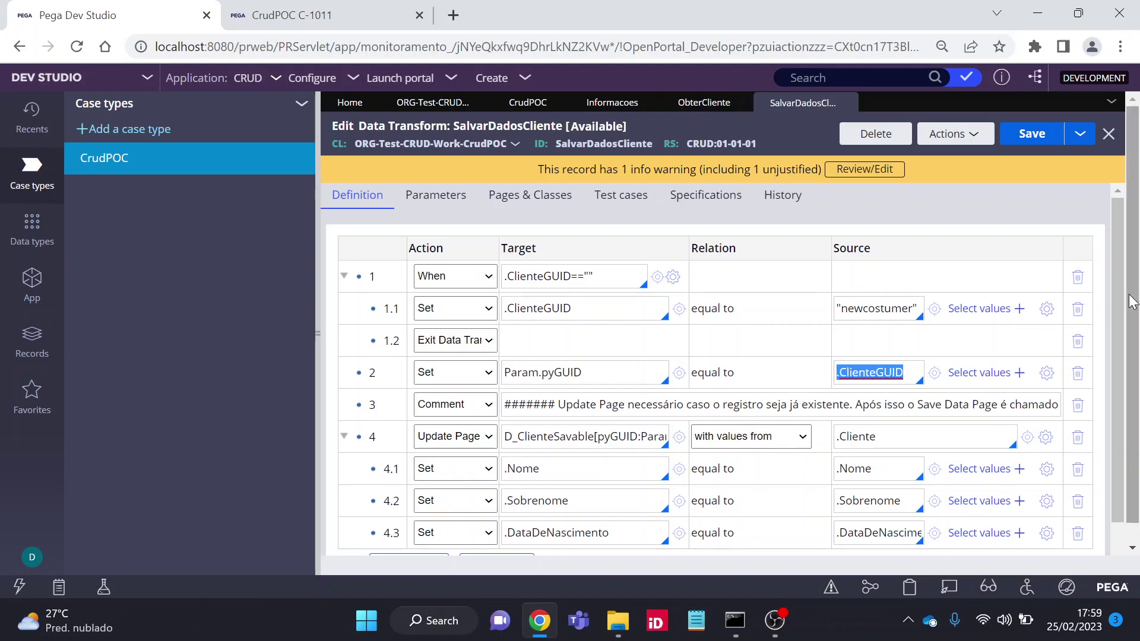
# Copy the D_ClienteSavable name from the Update Page target and review the pyGUID parameter and the .Nome, .Sobrenome and .DataDeNascimento mappings.
pyautogui.scroll(-1, 1129, 304)
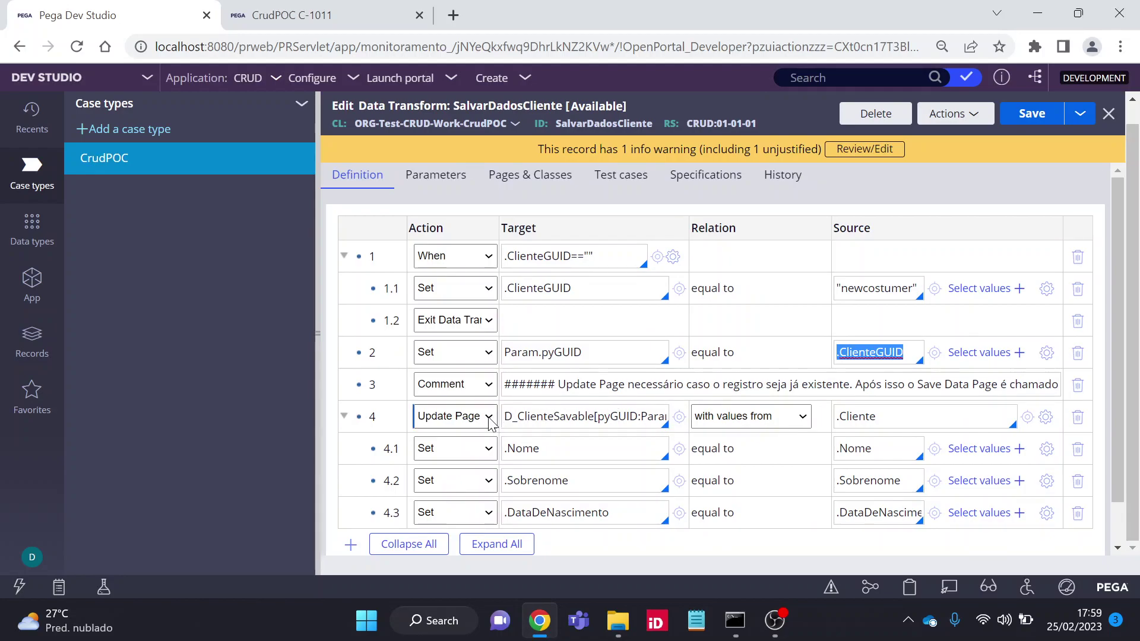
pyautogui.moveTo(503, 416); pyautogui.dragTo(598, 418)
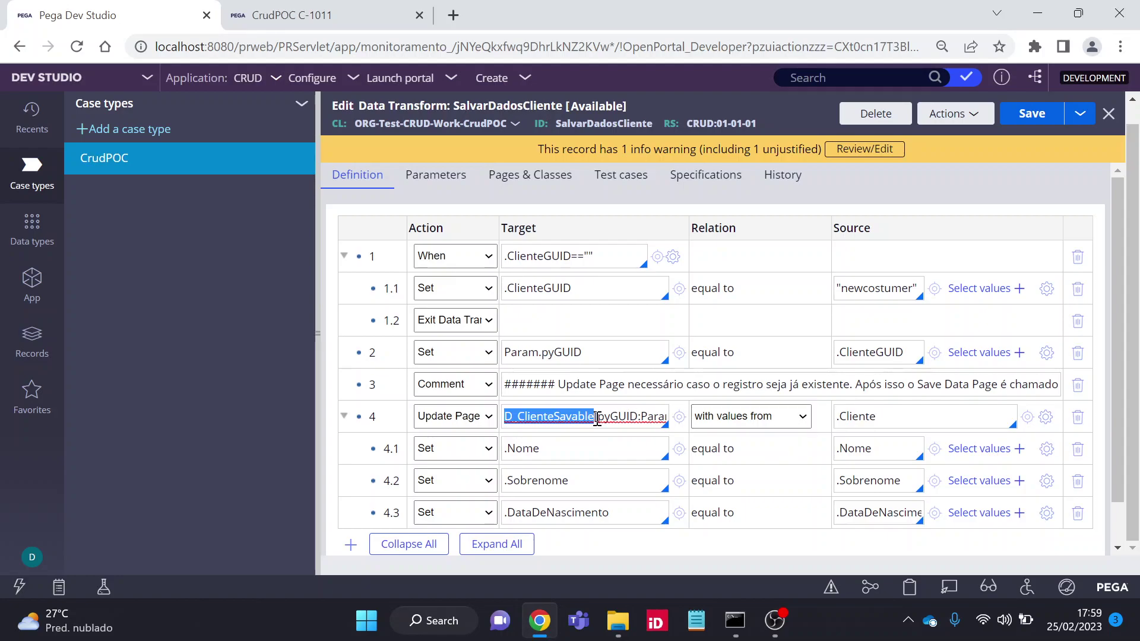
pyautogui.moveTo(505, 416); pyautogui.dragTo(594, 412)
pyautogui.hotkey('ctrl', 'c')
pyautogui.moveTo(617, 346); pyautogui.dragTo(543, 346)
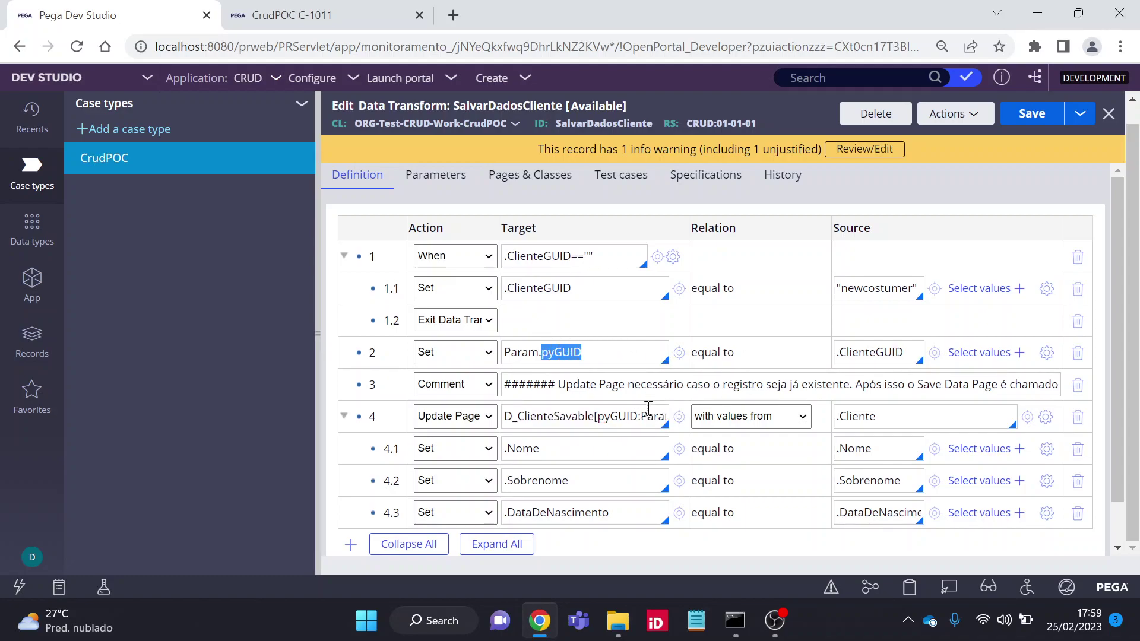
pyautogui.moveTo(620, 445); pyautogui.dragTo(502, 447)
pyautogui.click(584, 481)
pyautogui.moveTo(585, 482); pyautogui.dragTo(505, 480)
pyautogui.moveTo(621, 515); pyautogui.dragTo(505, 514)
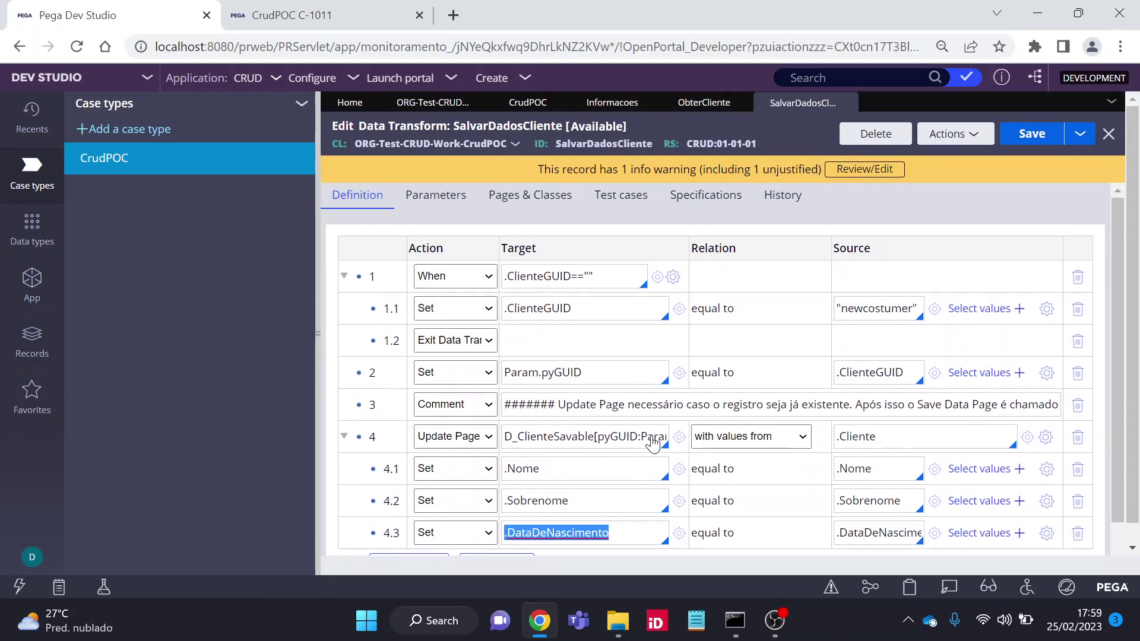
# Return to the Informacoes flow and select the Save data page utility in its diagram.
pyautogui.click(612, 102)
pyautogui.click(505, 527)
pyautogui.click(728, 356)
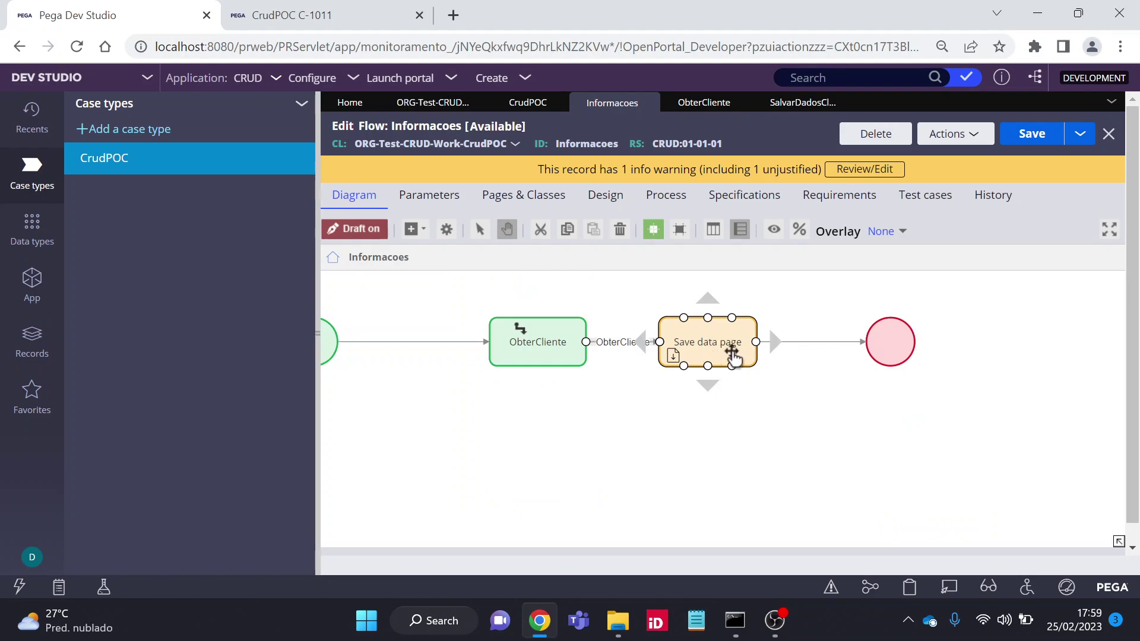
# Look up the D_ClienteSavable data page referenced by SalvarDadosCliente's Update Page row and open its rule.
pyautogui.click(796, 105)
pyautogui.scroll(-1, 722, 368)
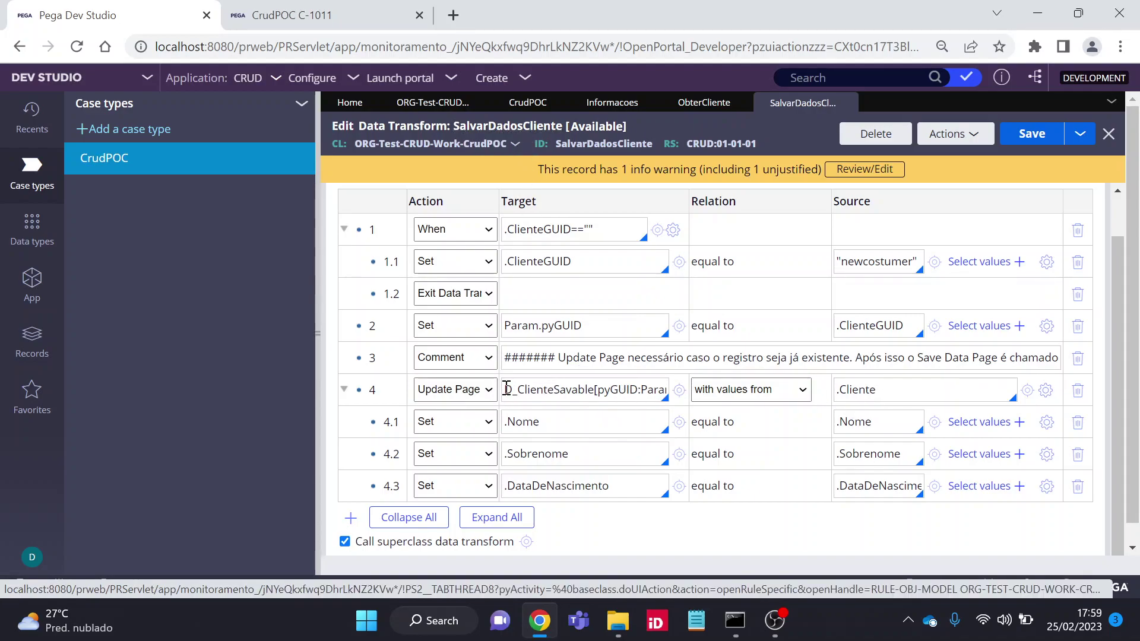
pyautogui.moveTo(503, 390); pyautogui.dragTo(588, 390)
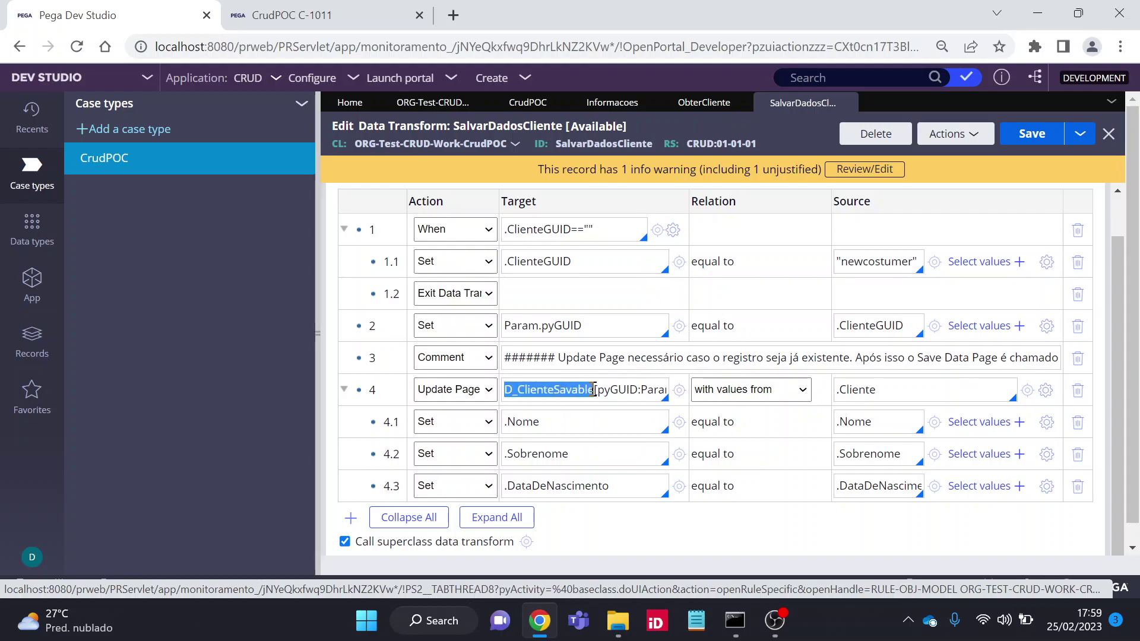
pyautogui.click(855, 78)
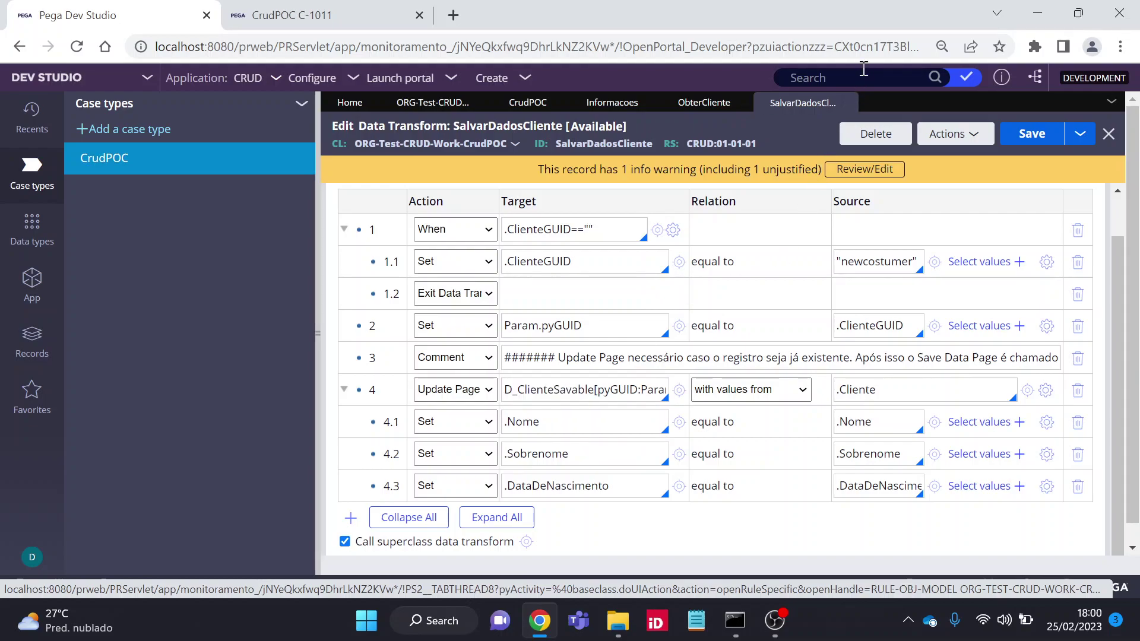
pyautogui.hotkey('ctrl', 'v')
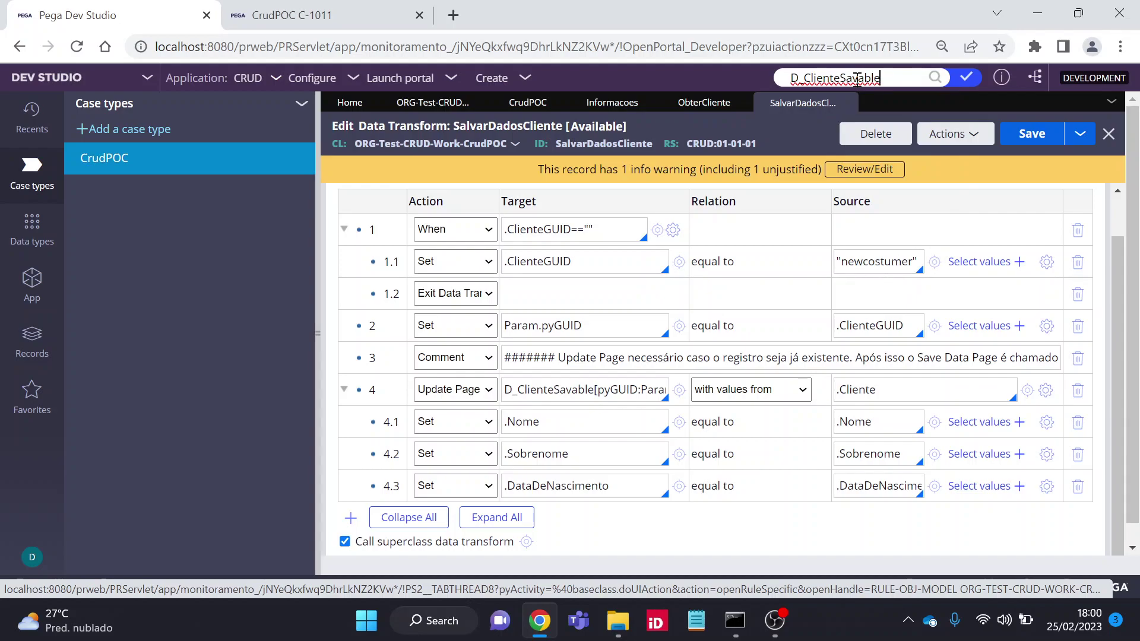
pyautogui.press('Return')
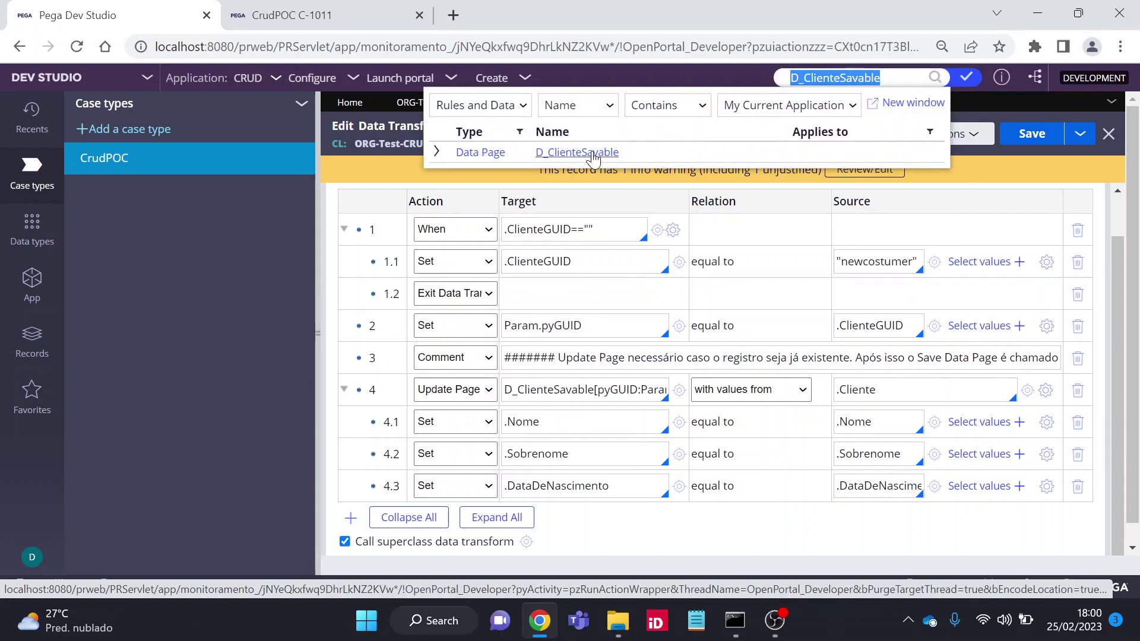
pyautogui.click(593, 153)
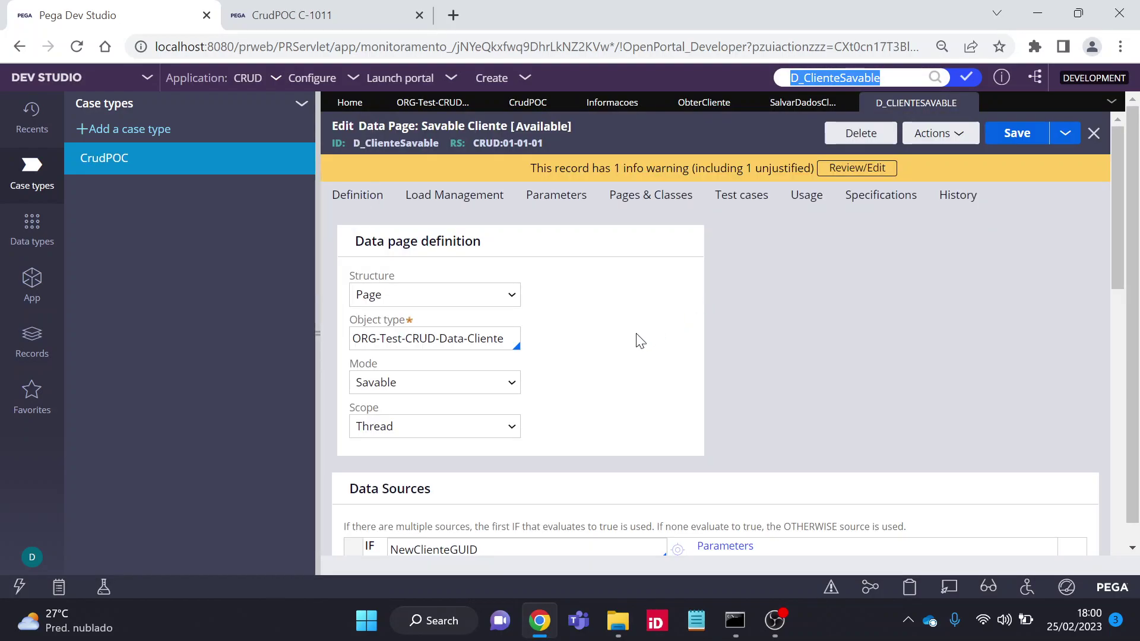
# Open the NewClienteGUID when rule from the data page's first source and inspect its comparison of pyWorkPage.ClienteGUID with "newcostumer".
pyautogui.scroll(-2, 509, 451)
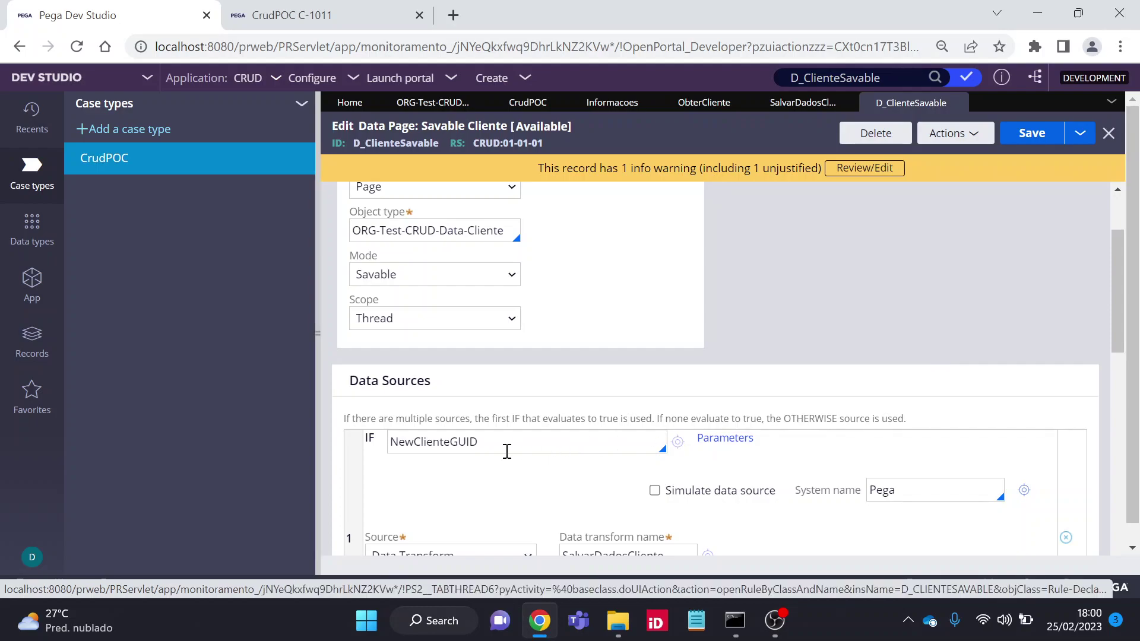
pyautogui.moveTo(488, 441); pyautogui.dragTo(389, 441)
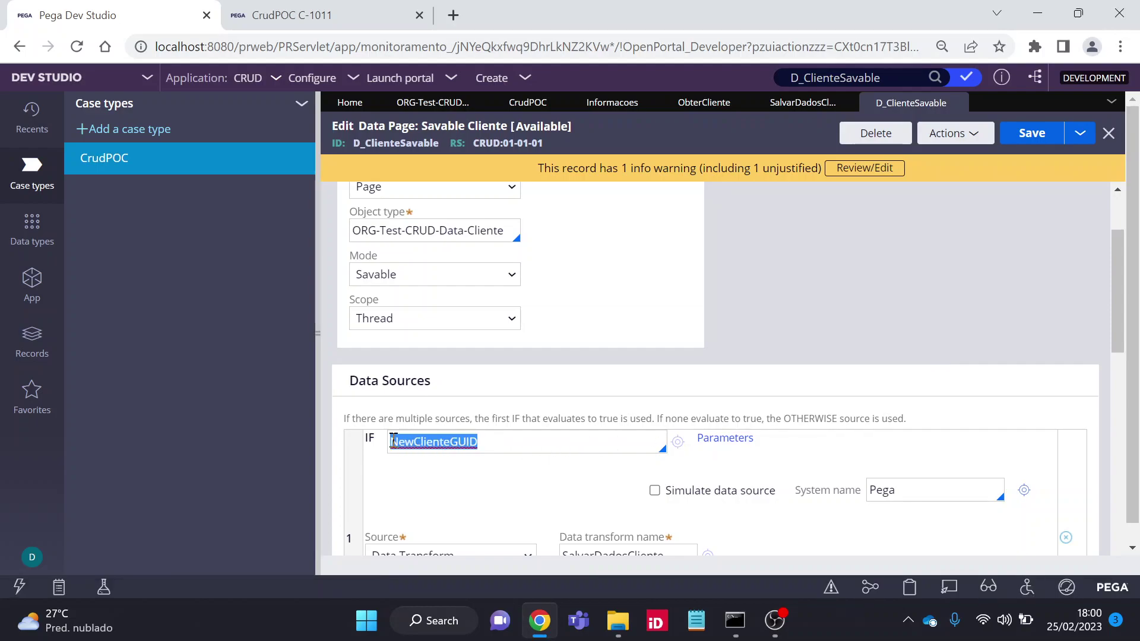
pyautogui.scroll(-3, 1114, 265)
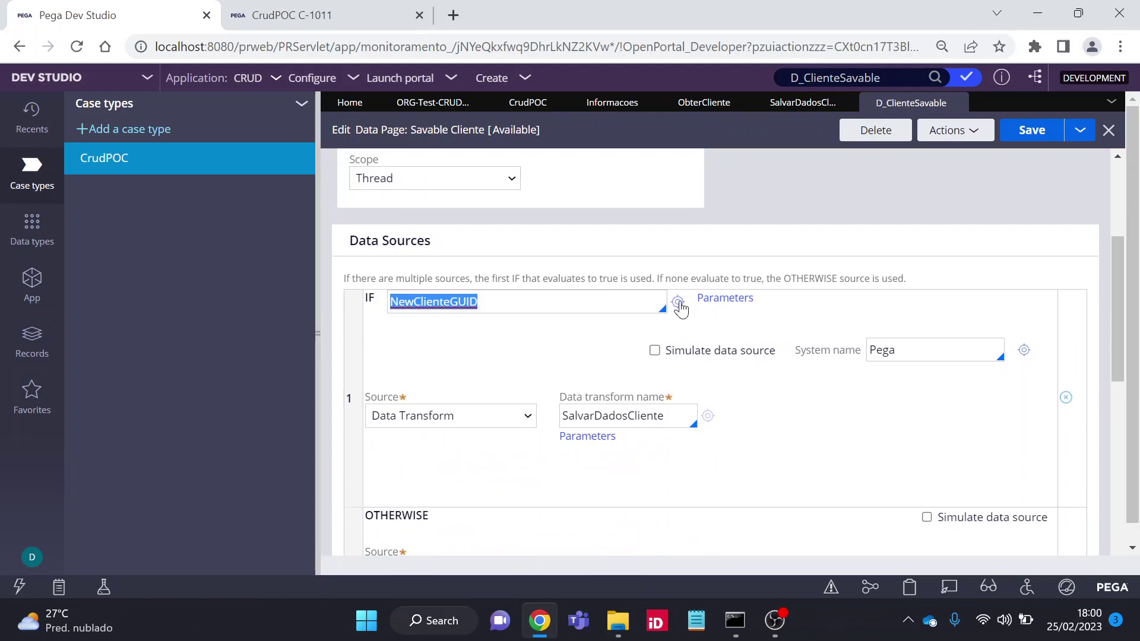
pyautogui.click(678, 303)
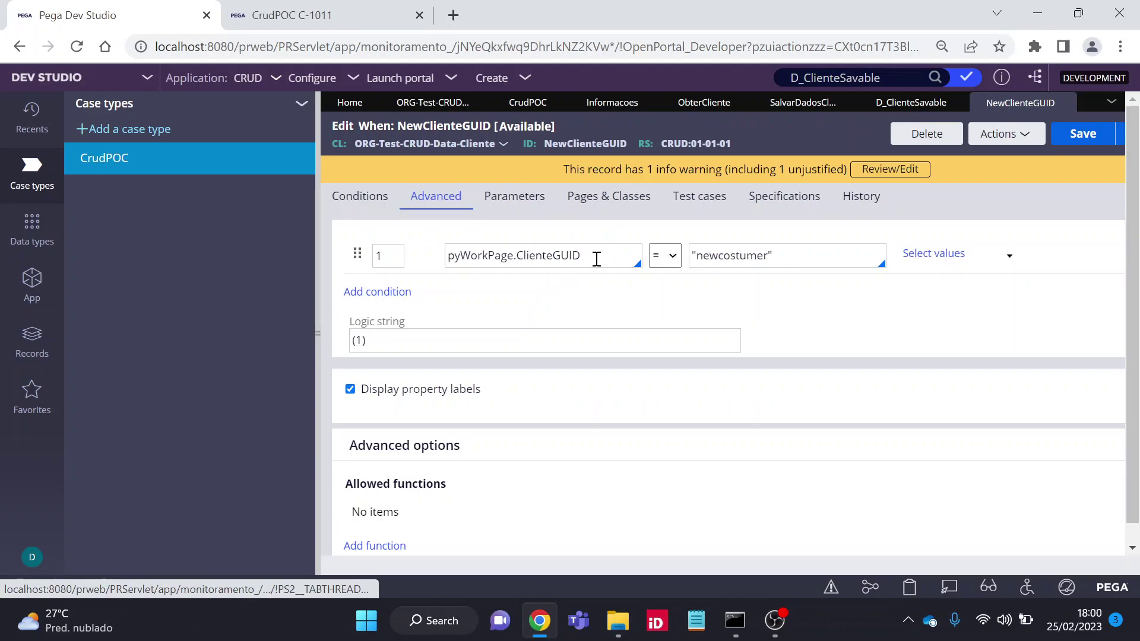
pyautogui.moveTo(578, 258); pyautogui.dragTo(512, 257)
pyautogui.moveTo(774, 257); pyautogui.dragTo(696, 261)
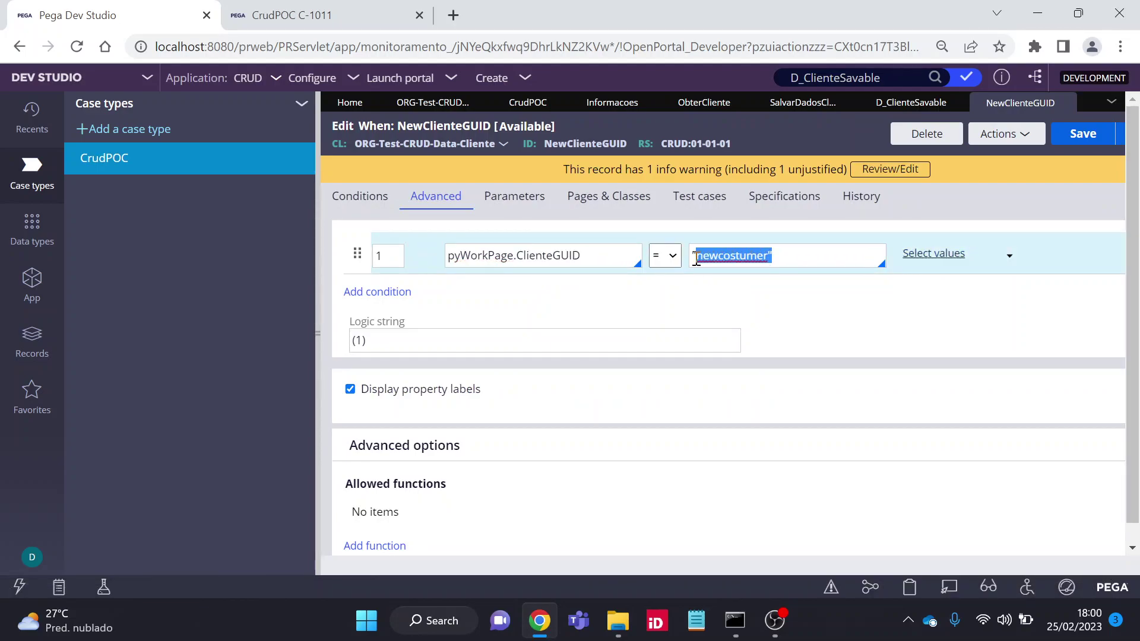
# Open the SalvarDadosCliente data transform used by D_ClienteSavable's first source and inspect its Update Page target and .Nome mapping.
pyautogui.click(914, 104)
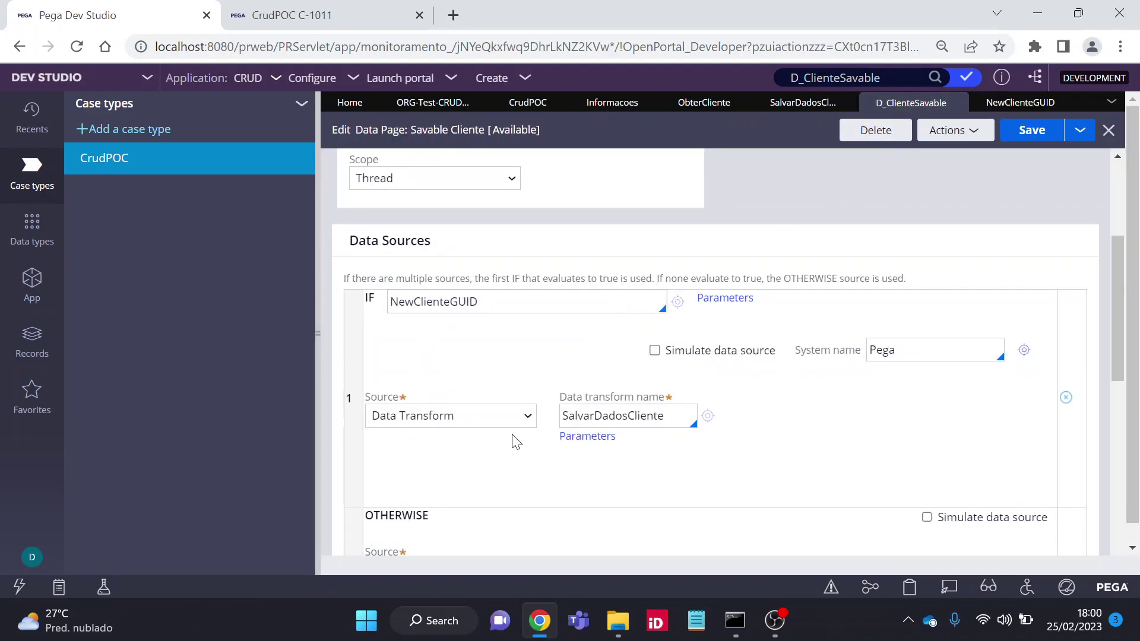
pyautogui.moveTo(671, 417); pyautogui.dragTo(559, 419)
pyautogui.click(706, 416)
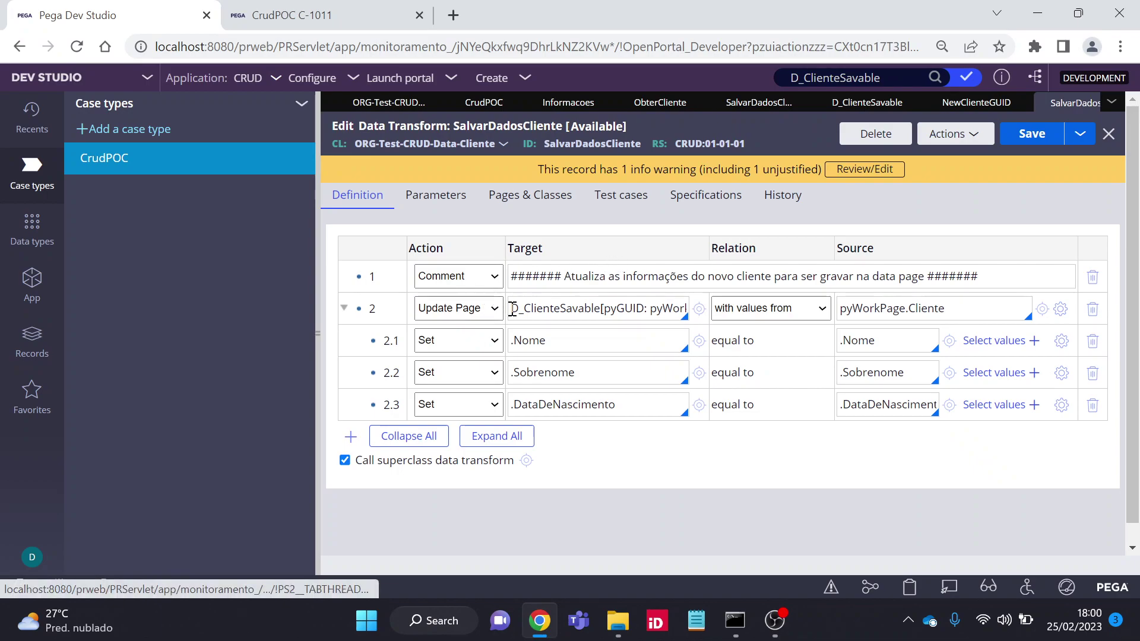
pyautogui.moveTo(512, 308); pyautogui.dragTo(600, 308)
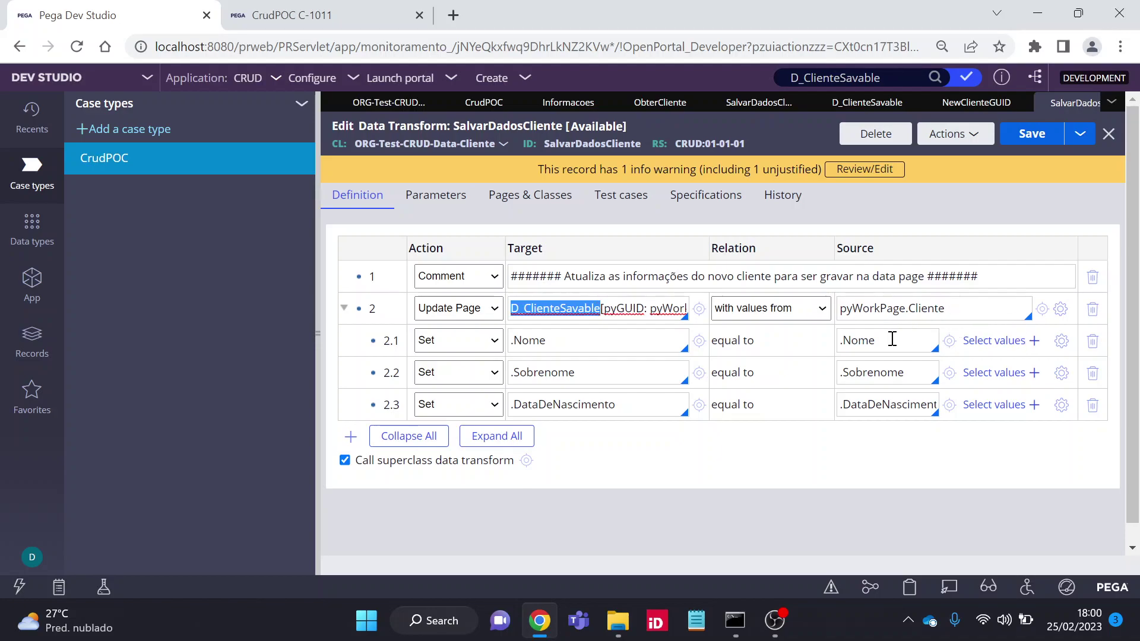
pyautogui.doubleClick(861, 340)
pyautogui.click(555, 341)
pyautogui.moveTo(555, 340); pyautogui.dragTo(527, 341)
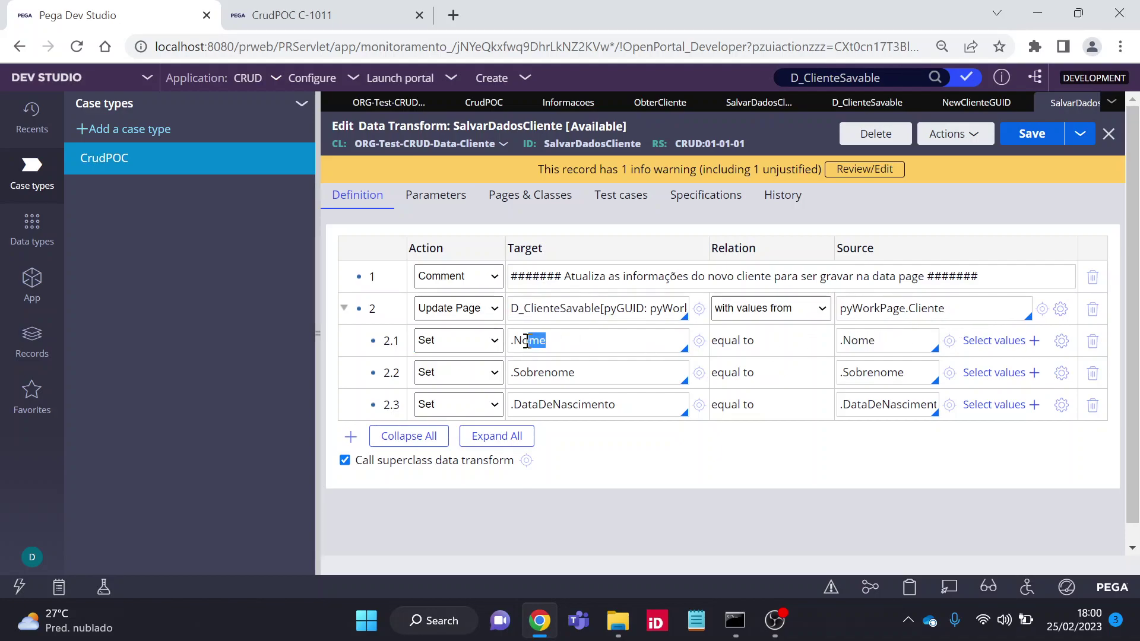
# Inspect D_ClienteSavable's OTHERWISE Lookup source, its Cliente class and its parameters, then close the parameters without changes.
pyautogui.click(865, 105)
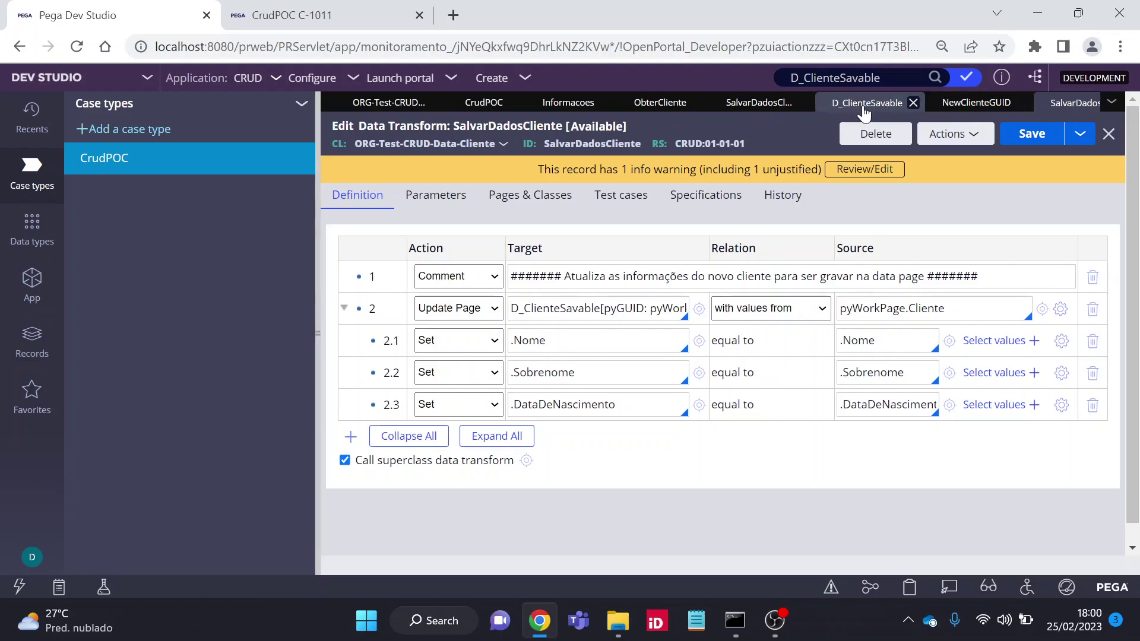
pyautogui.scroll(-2, 522, 354)
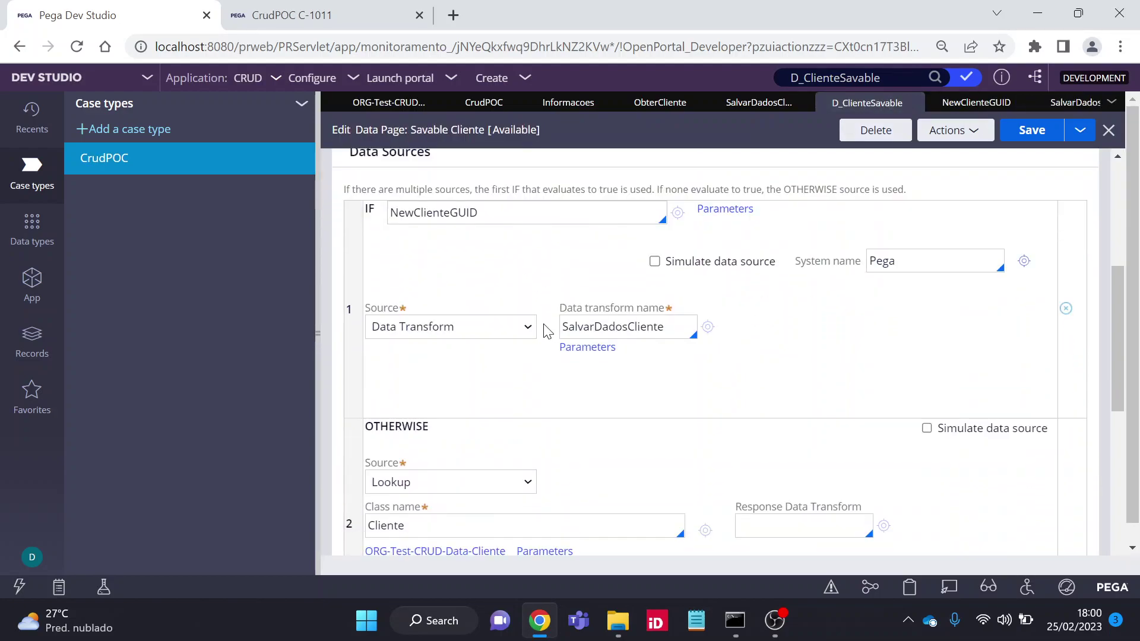
pyautogui.scroll(-1, 517, 357)
pyautogui.moveTo(428, 351); pyautogui.dragTo(363, 339)
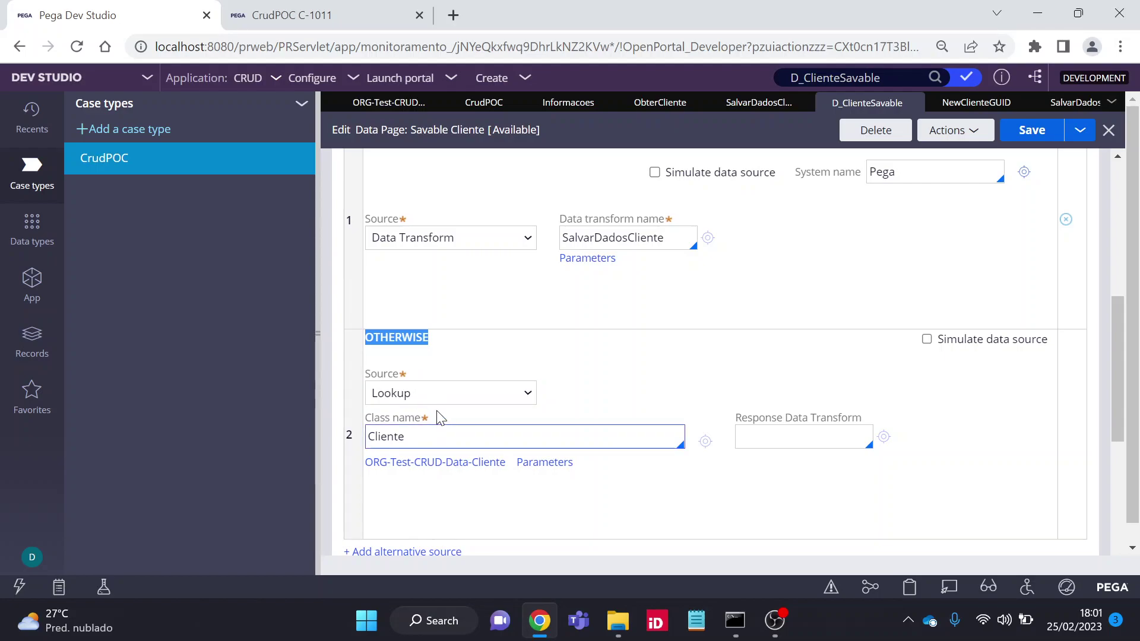
pyautogui.moveTo(430, 440); pyautogui.dragTo(383, 437)
pyautogui.doubleClick(384, 436)
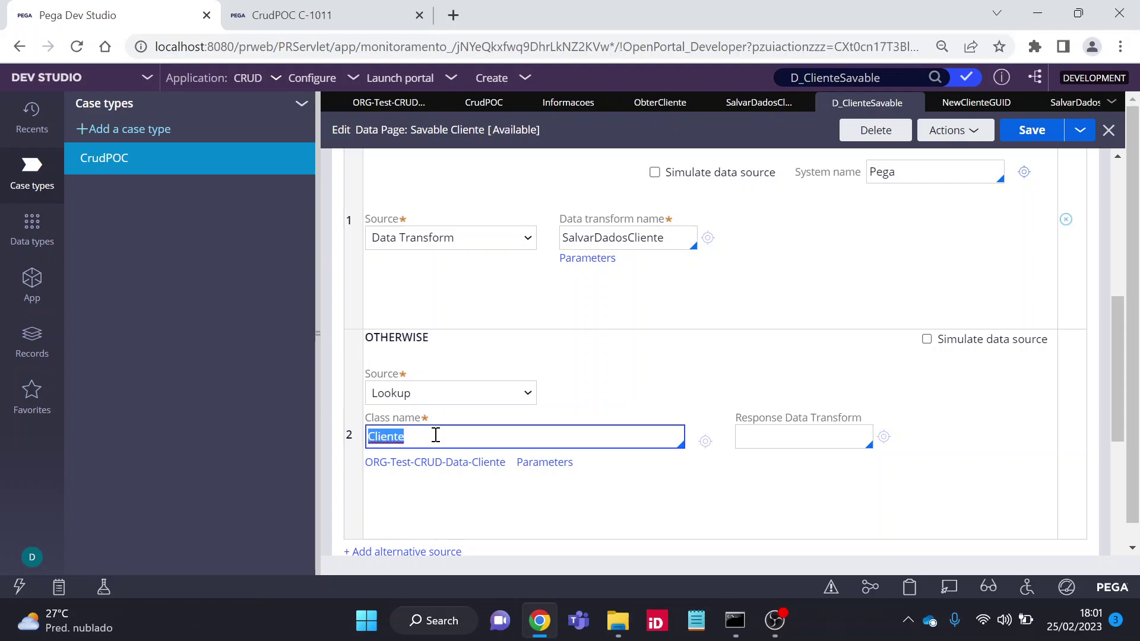
pyautogui.click(550, 467)
pyautogui.moveTo(657, 369); pyautogui.dragTo(571, 368)
pyautogui.click(517, 414)
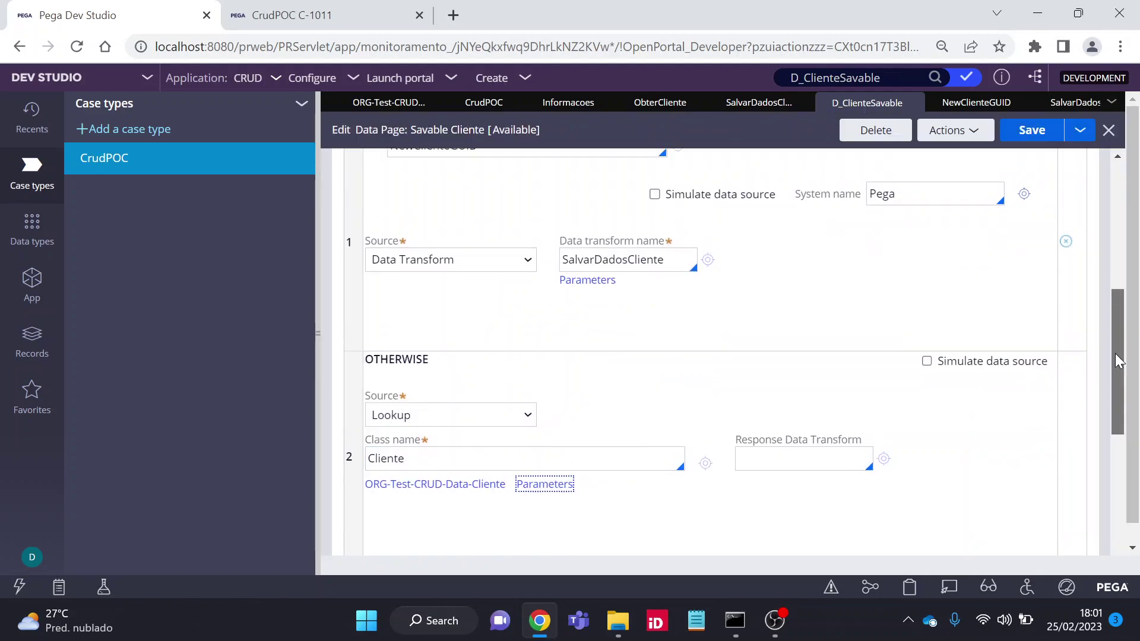
# Compare the NewClienteGUID condition of D_ClienteSavable's first source with the fallback Lookup source.
pyautogui.scroll(3, 1115, 323)
pyautogui.doubleClick(508, 274)
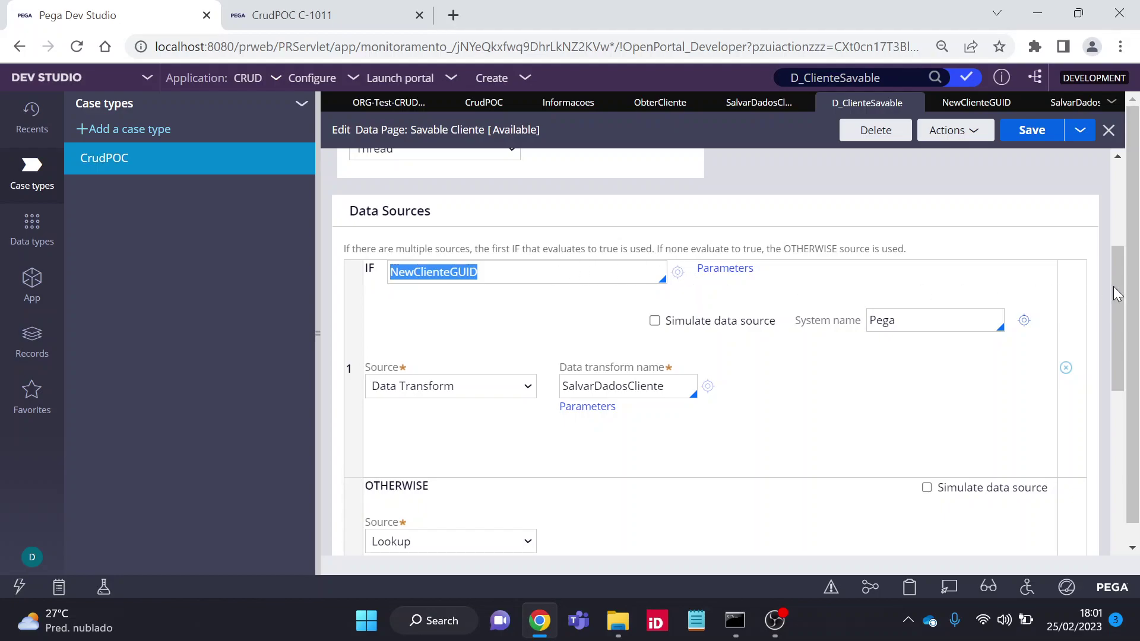
pyautogui.moveTo(1120, 300); pyautogui.dragTo(1118, 359)
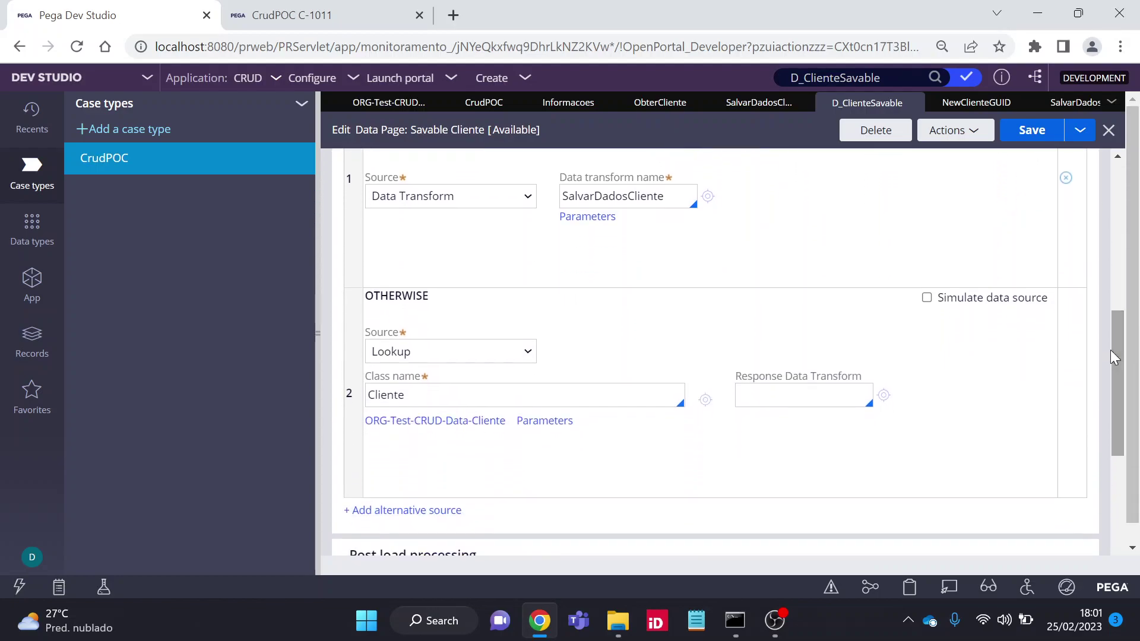
# Trace the NewClienteGUID condition back to ObterCliente's SalvarDadosCliente data transform and inspect its "newcostumer" assignment and Update Page target.
pyautogui.doubleClick(427, 394)
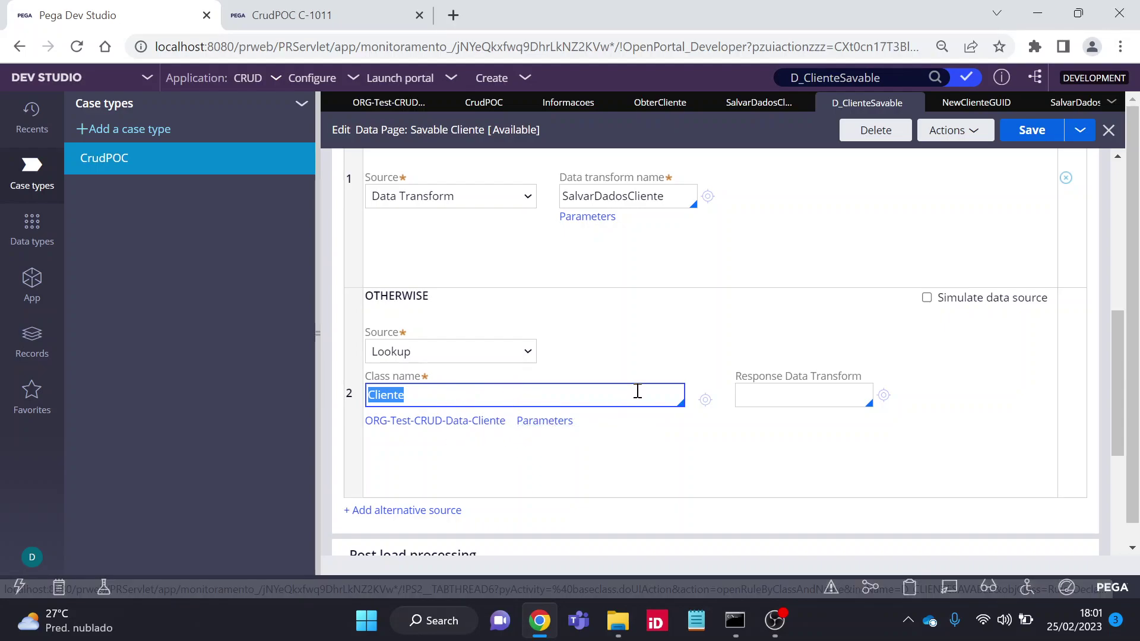
pyautogui.click(976, 102)
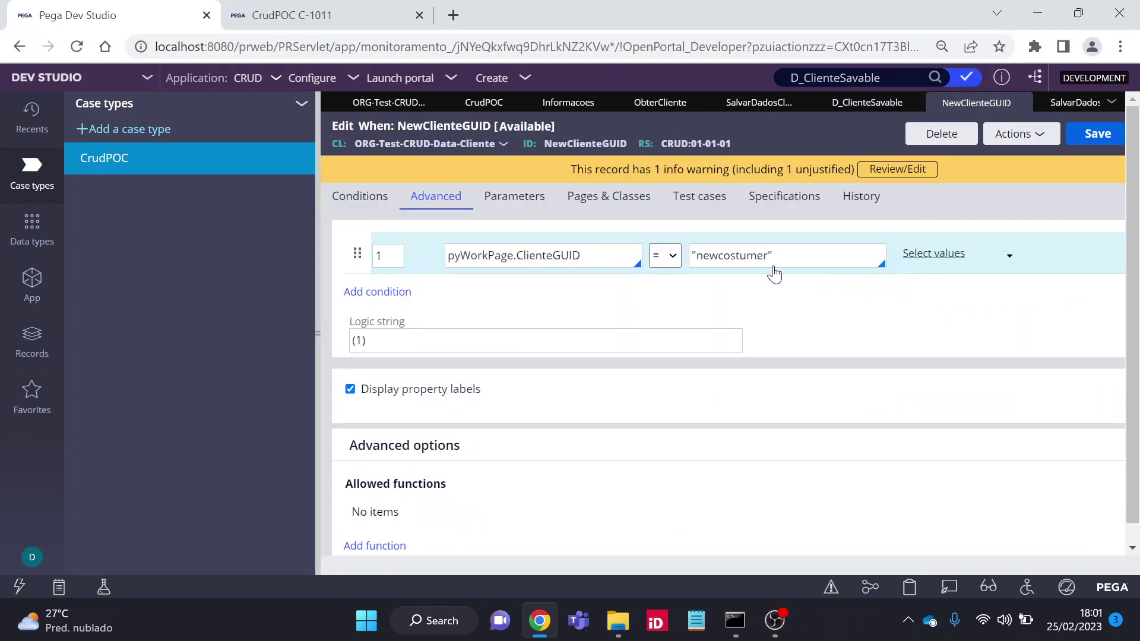
pyautogui.click(659, 102)
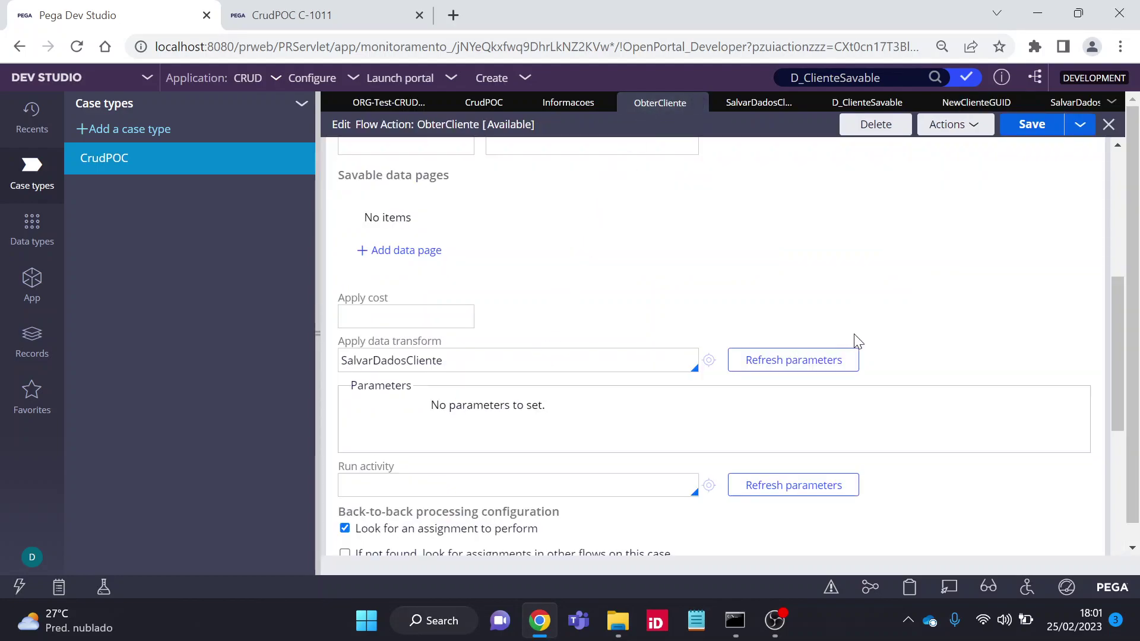
pyautogui.click(708, 362)
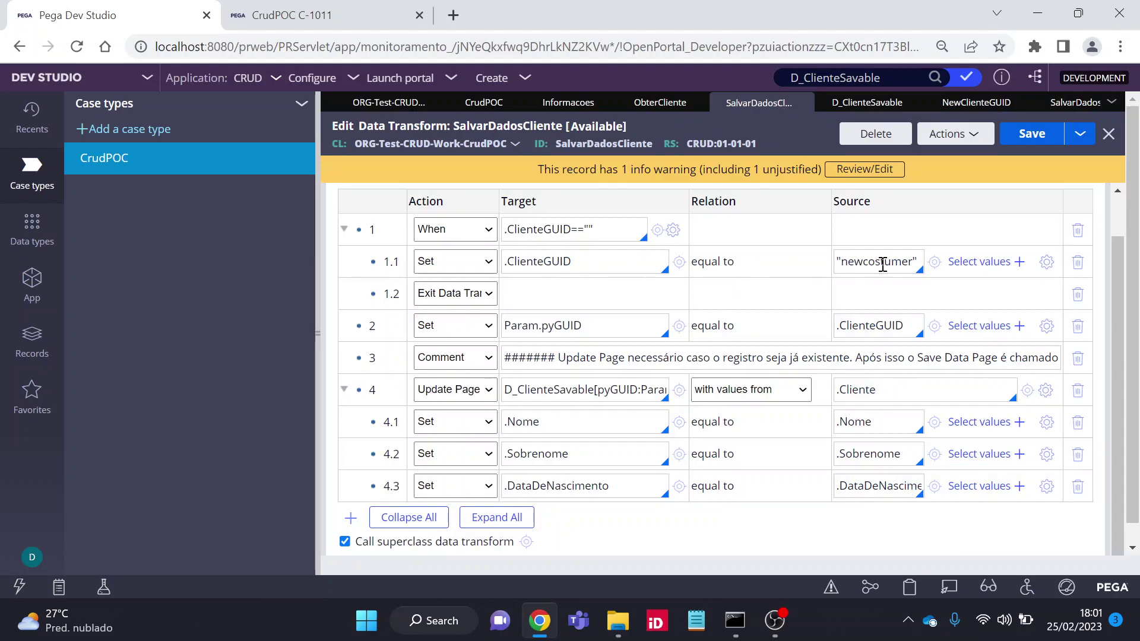
pyautogui.tripleClick(863, 262)
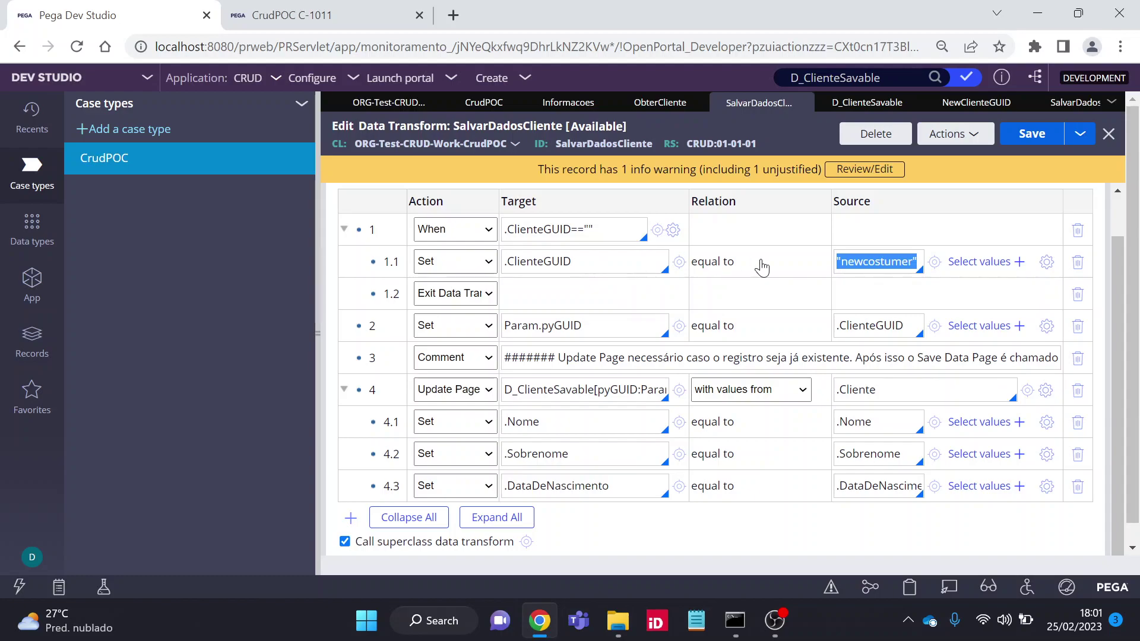
pyautogui.moveTo(594, 262); pyautogui.dragTo(507, 264)
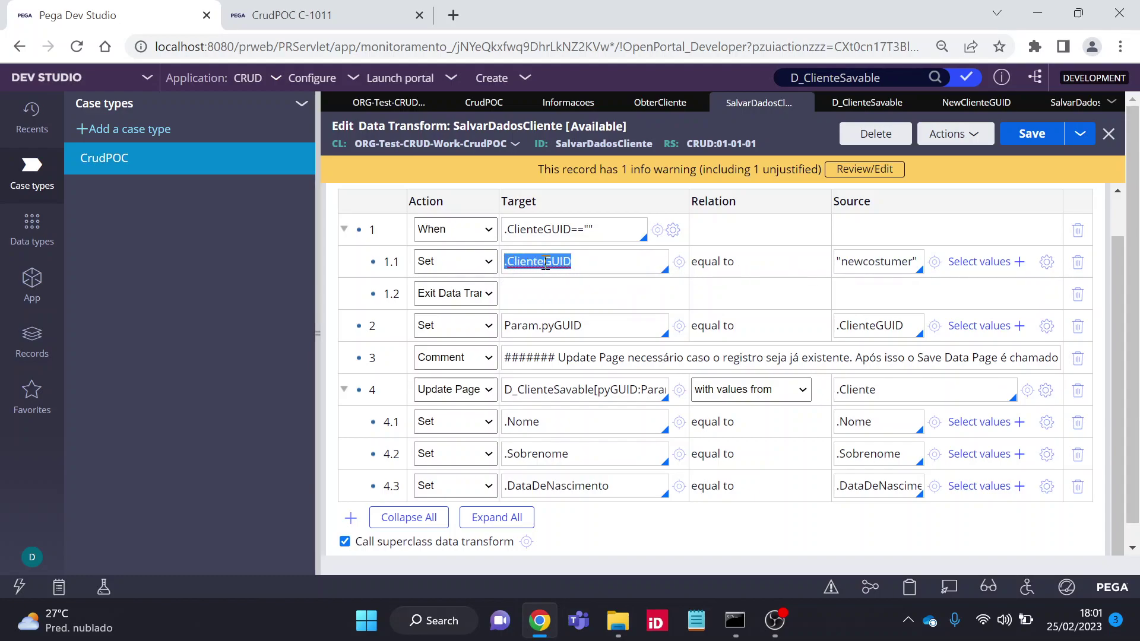
pyautogui.moveTo(505, 390); pyautogui.dragTo(592, 390)
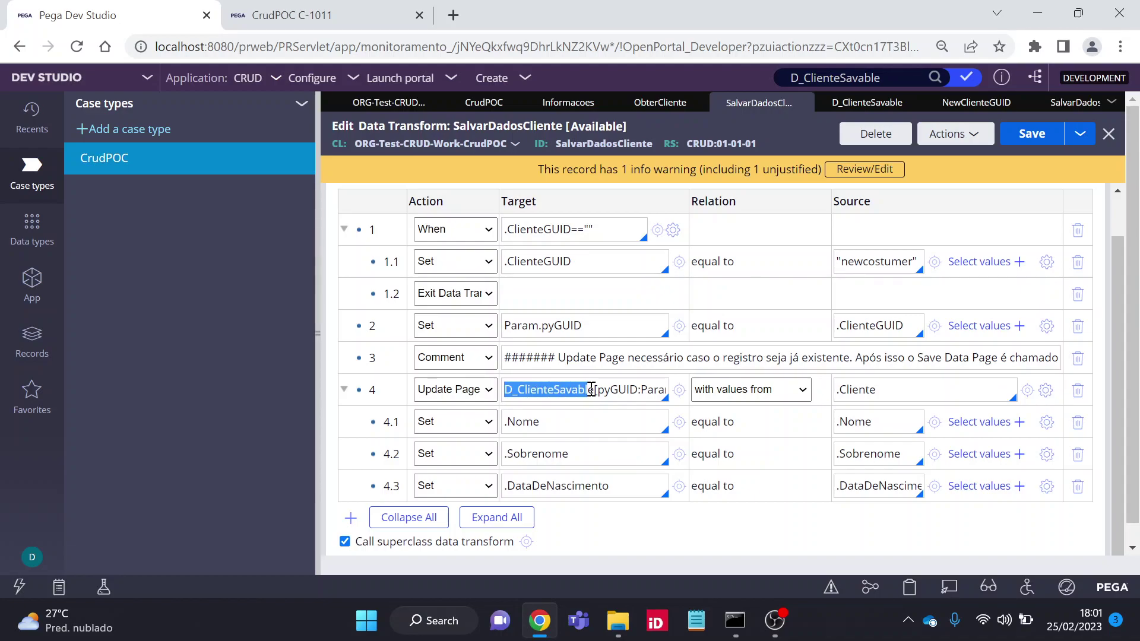
# Review the D_ClienteSavable sources against the Save data page step in the Informacoes flow.
pyautogui.click(855, 110)
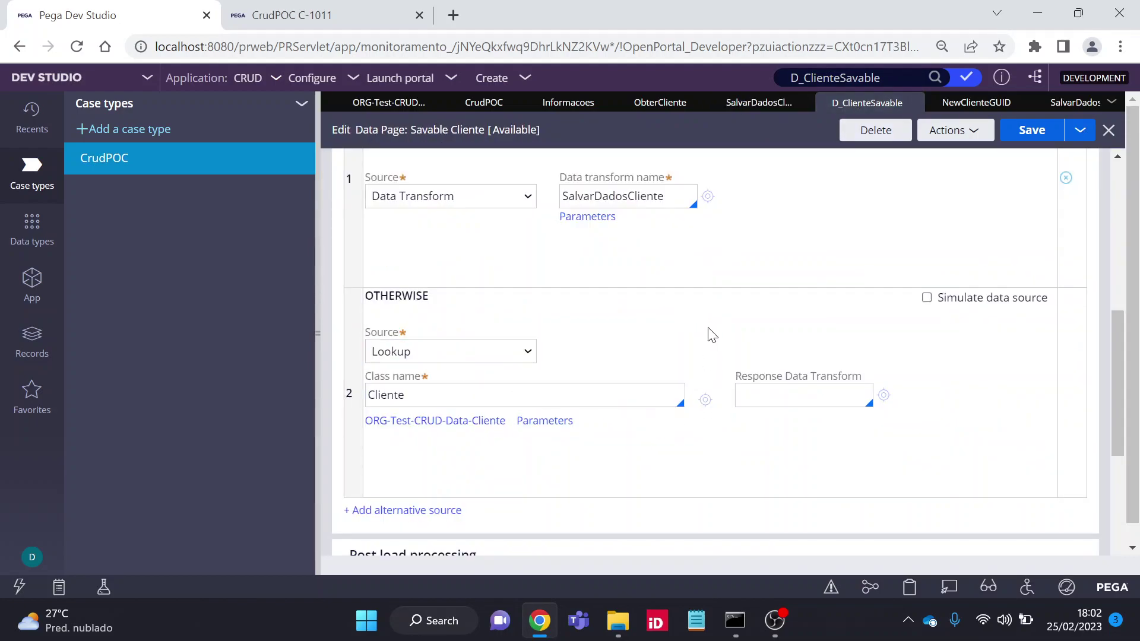
pyautogui.click(568, 104)
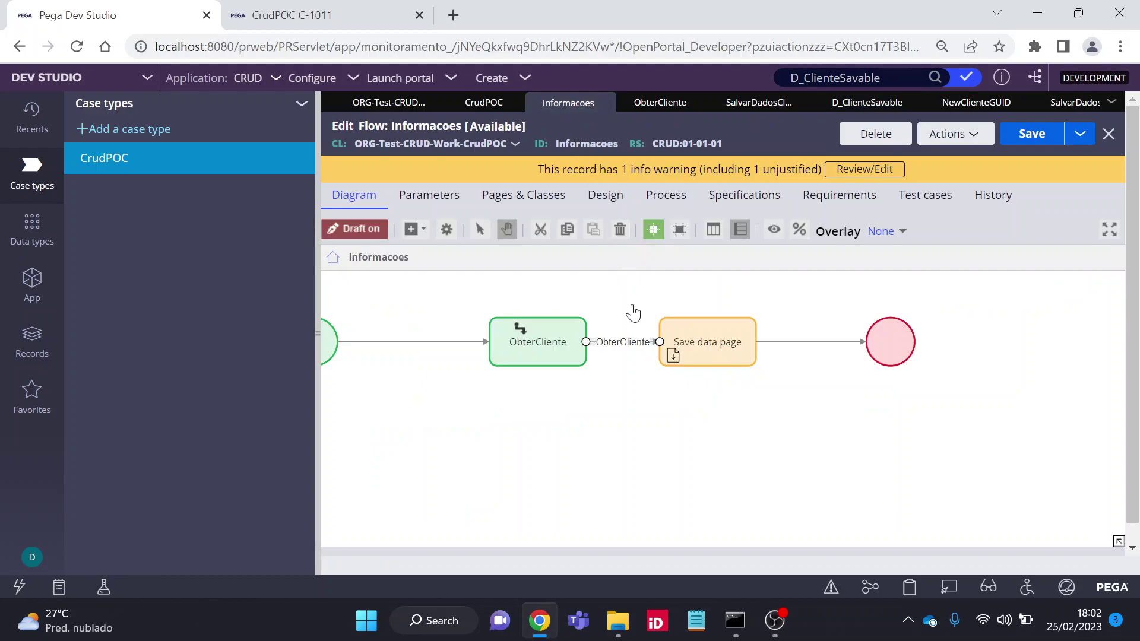
pyautogui.click(717, 344)
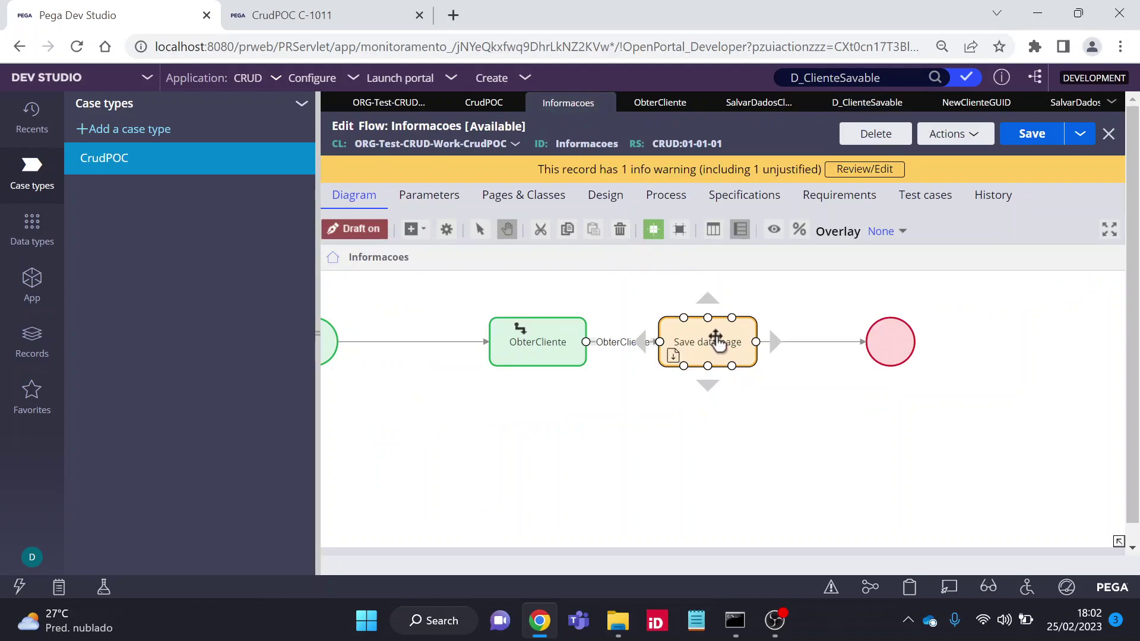
# Inspect the pyGUID parameter of the Update Page target in the Data-Cliente class's SalvarDadosCliente data transform.
pyautogui.click(1071, 106)
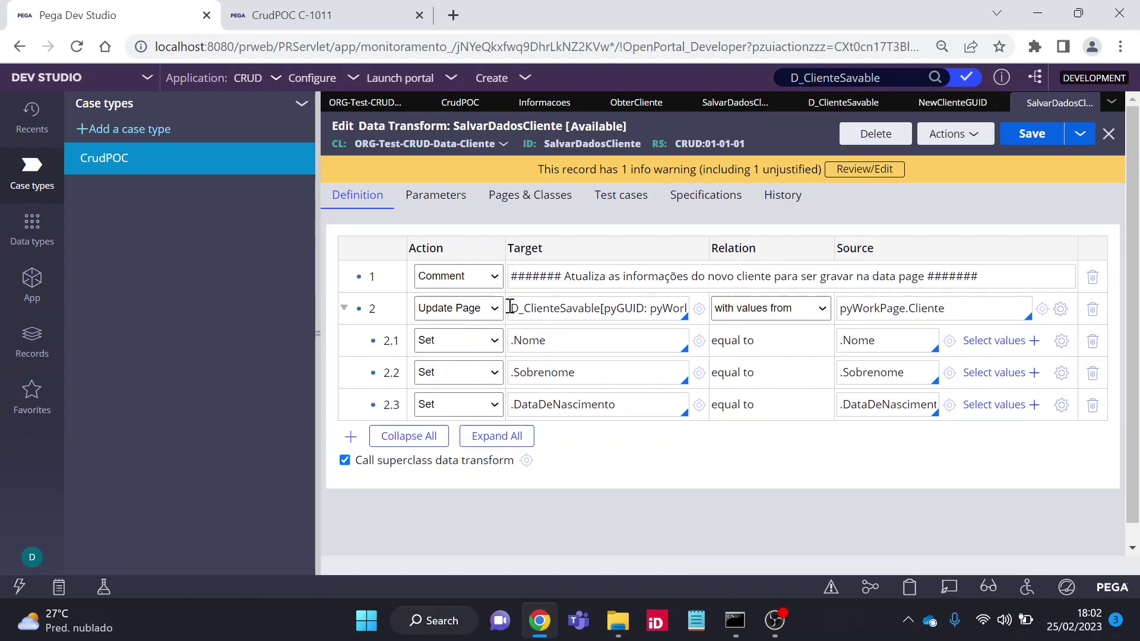
pyautogui.moveTo(514, 309); pyautogui.dragTo(682, 308)
pyautogui.doubleClick(635, 308)
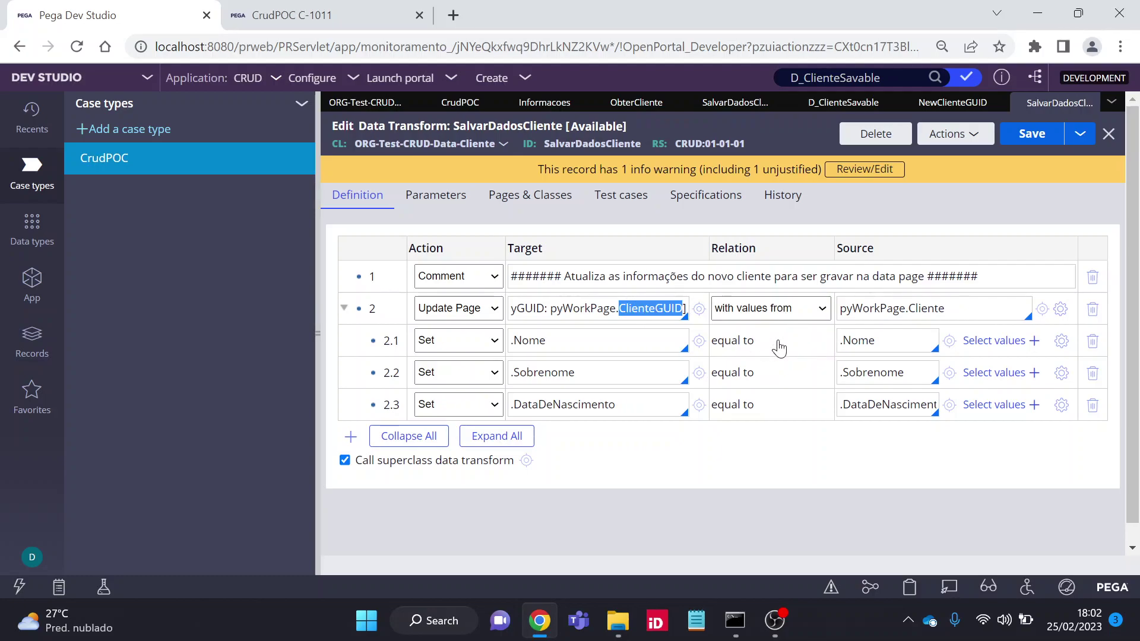
# Return to D_ClienteSavable and examine the SalvarDadosCliente data transform assigned to its first source.
pyautogui.click(843, 103)
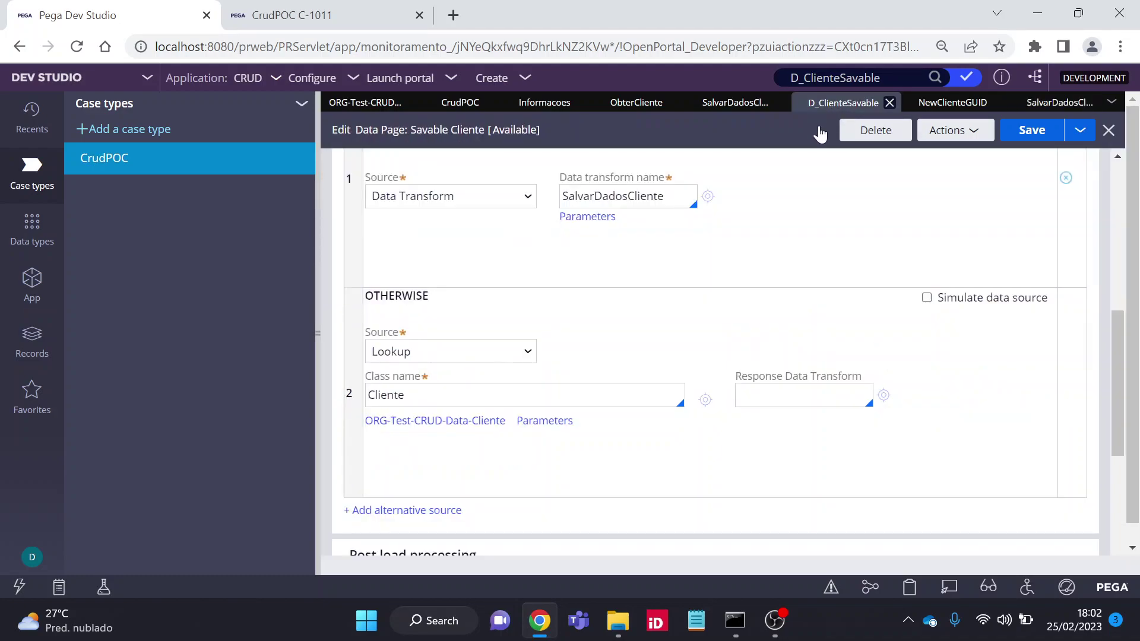
pyautogui.scroll(2, 639, 312)
pyautogui.scroll(3, 681, 291)
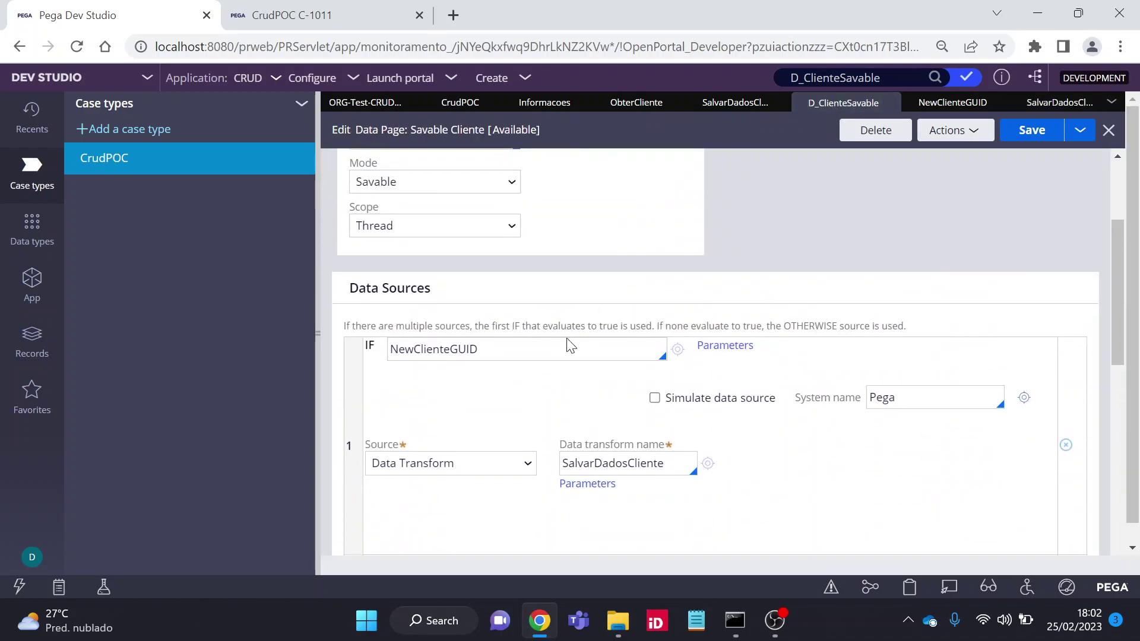
pyautogui.doubleClick(686, 466)
pyautogui.moveTo(685, 466); pyautogui.dragTo(651, 465)
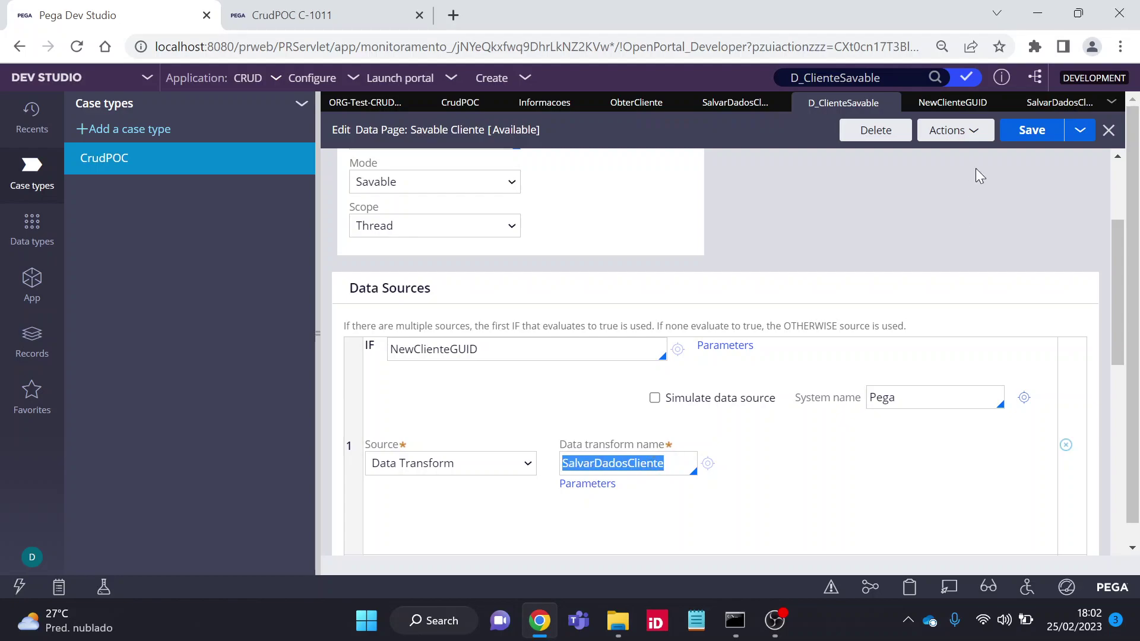
# Inspect the .Nome and .DataDeNascimento mappings in the Data-Cliente class's SalvarDadosCliente data transform.
pyautogui.click(1046, 109)
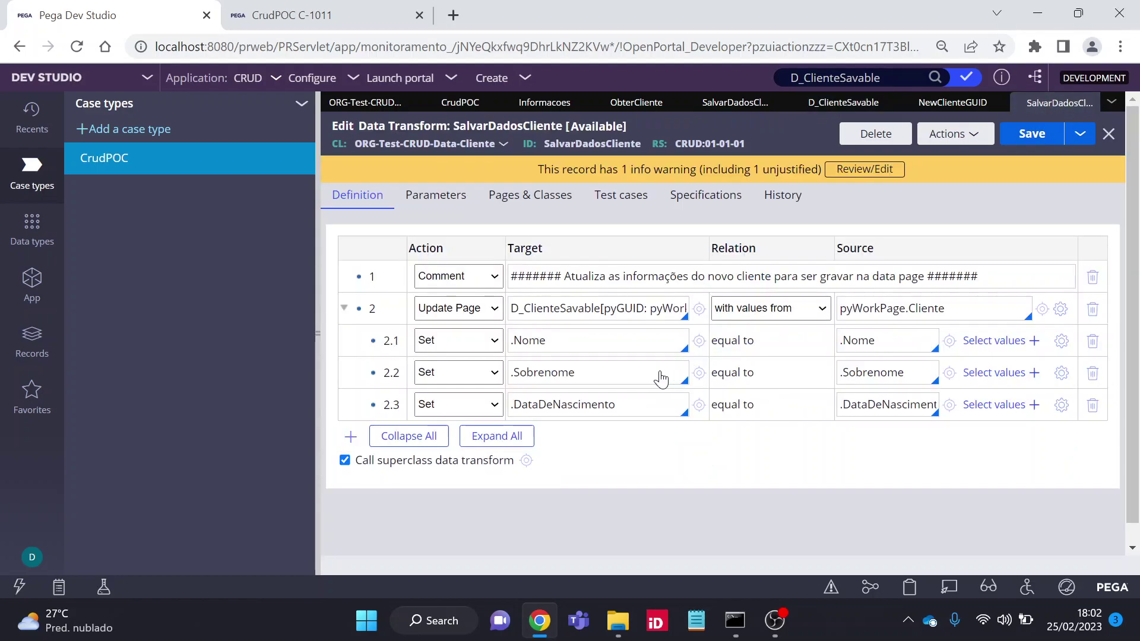
pyautogui.click(558, 345)
pyautogui.doubleClick(615, 401)
pyautogui.click(639, 408)
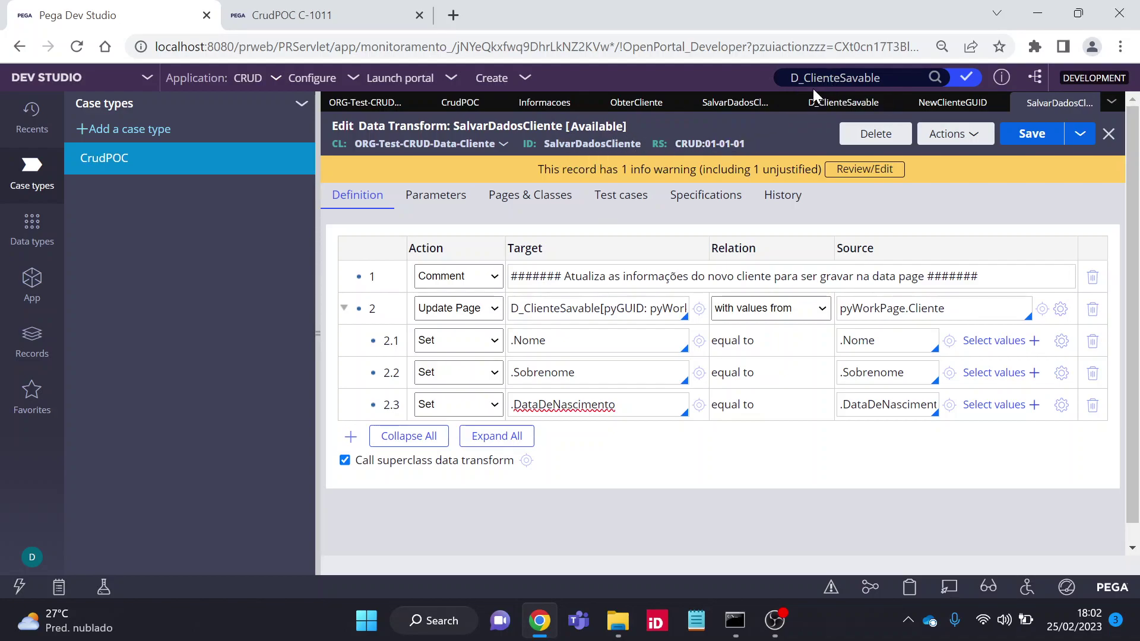
# Review D_ClienteSavable's page definition, its NewClienteGUID condition and the OTHERWISE Lookup source.
pyautogui.click(827, 104)
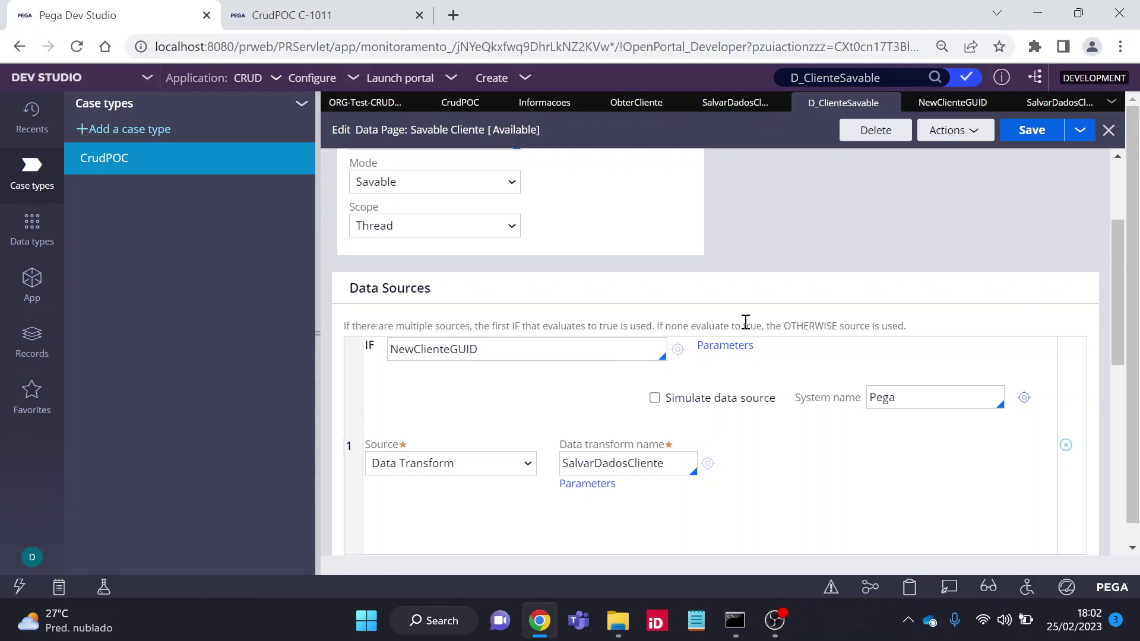
pyautogui.scroll(4, 1116, 305)
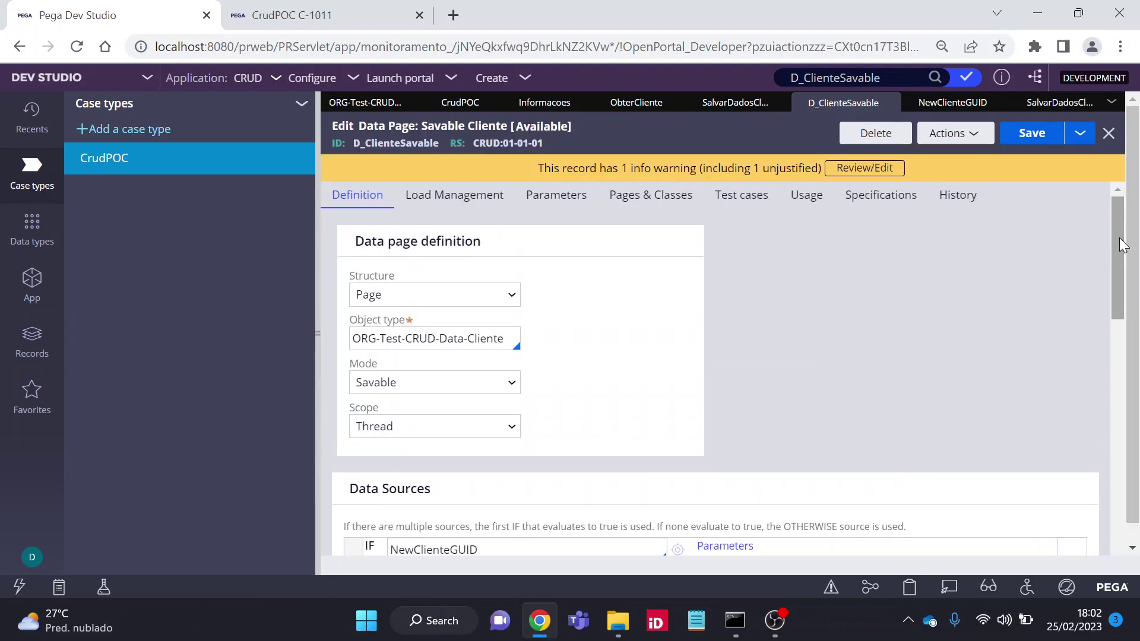
pyautogui.scroll(-4, 535, 265)
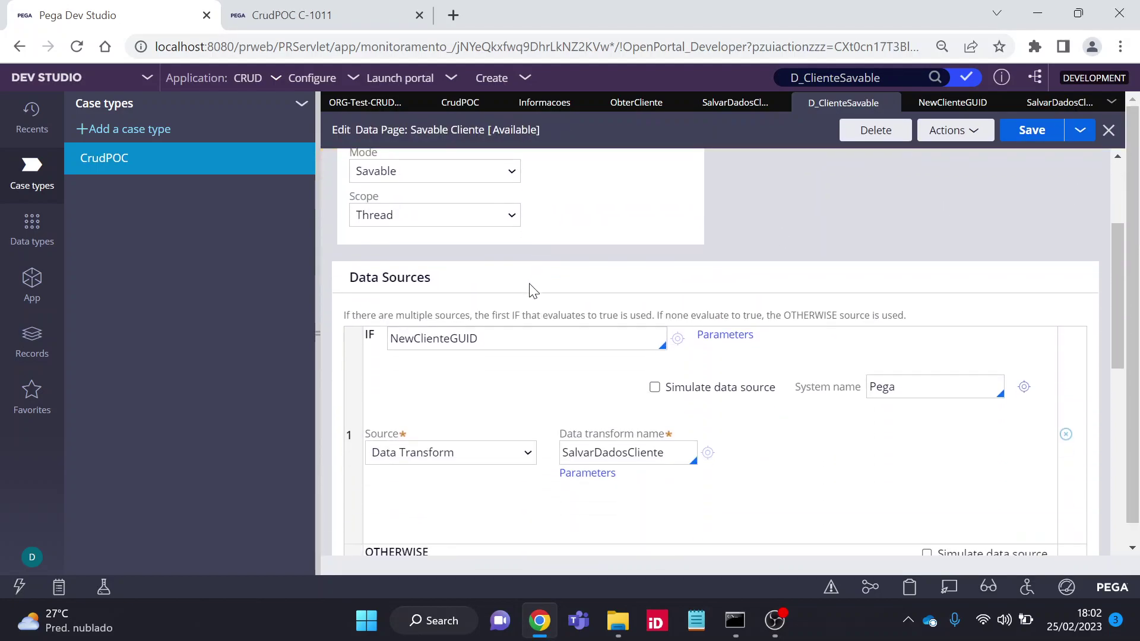
pyautogui.doubleClick(502, 341)
pyautogui.scroll(-3, 532, 328)
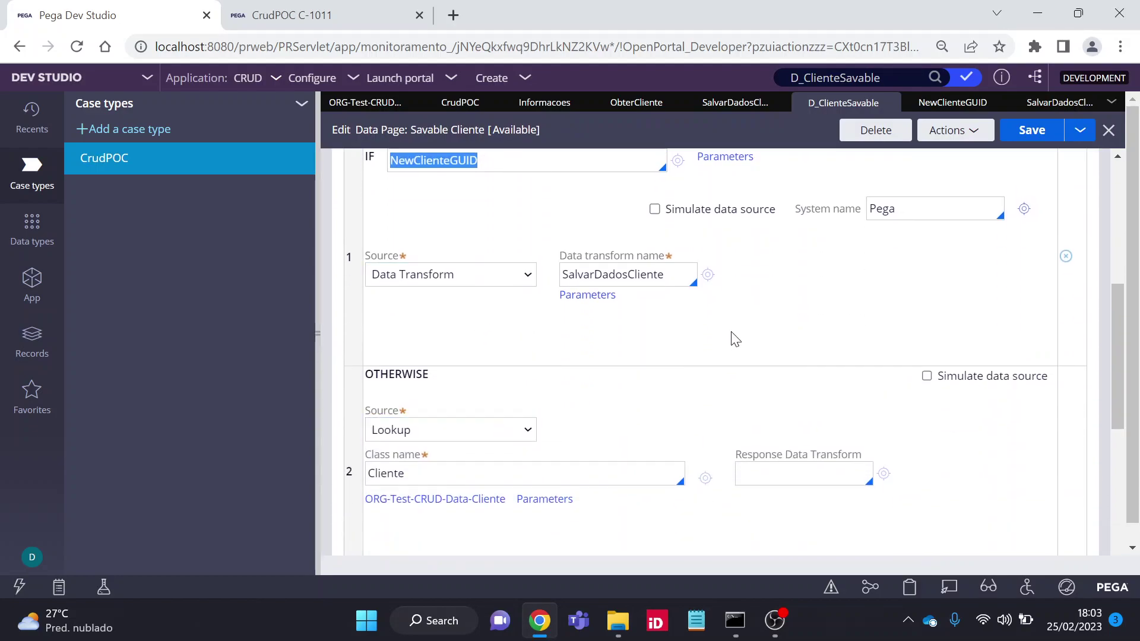
# Open the Save data page utility in the Informacoes flow, inspect its data page and pyGUID parameter, and close it without changes.
pyautogui.click(545, 103)
pyautogui.click(712, 350)
pyautogui.doubleClick(713, 354)
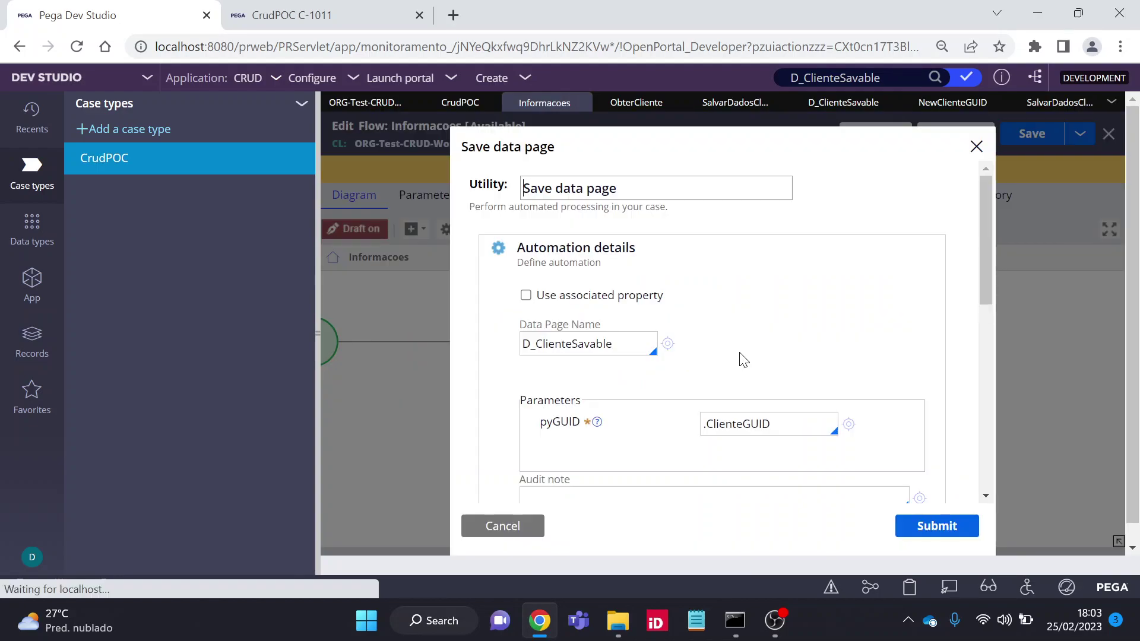
pyautogui.click(522, 517)
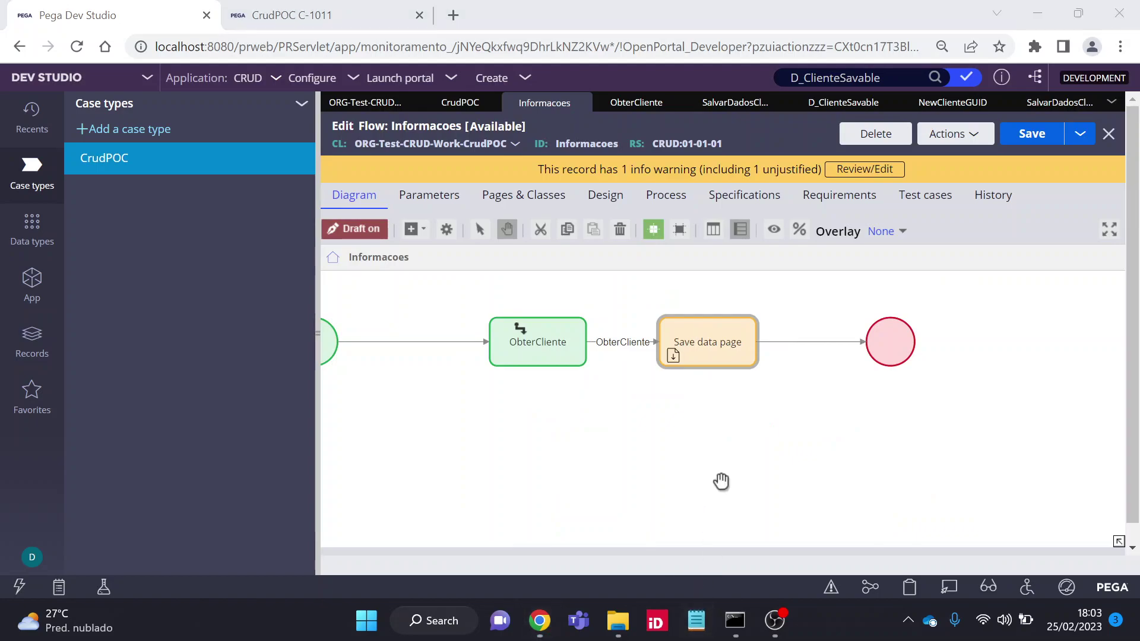
# Switch to Notepad and start a numbered summary with "1 - Utilizar o pós data transform".
pyautogui.doubleClick(720, 355)
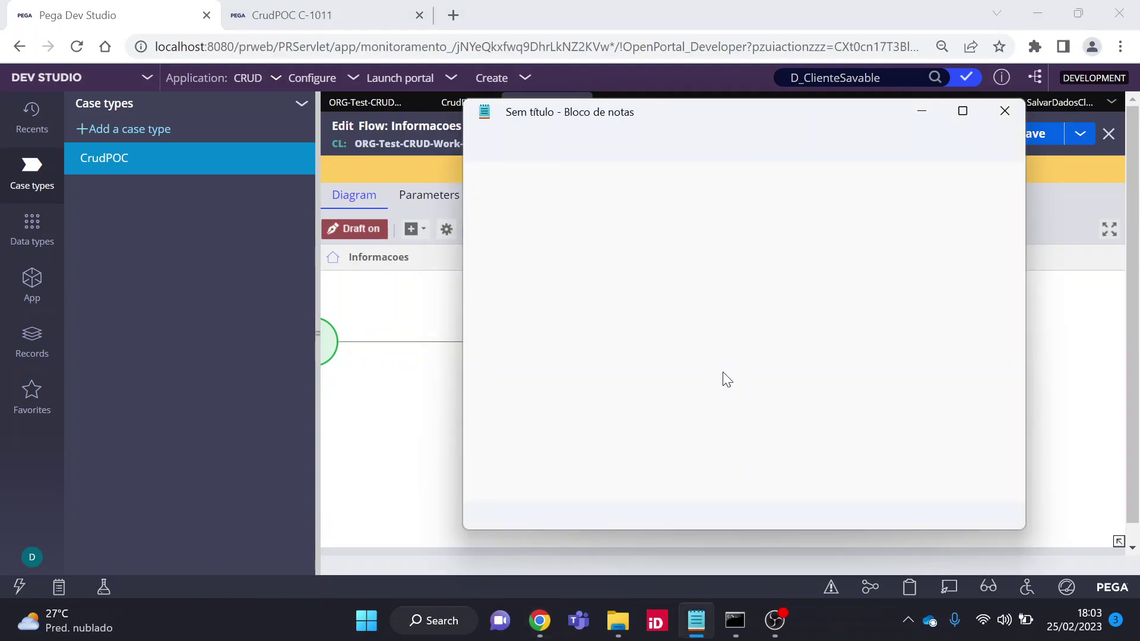
pyautogui.write('1 ')
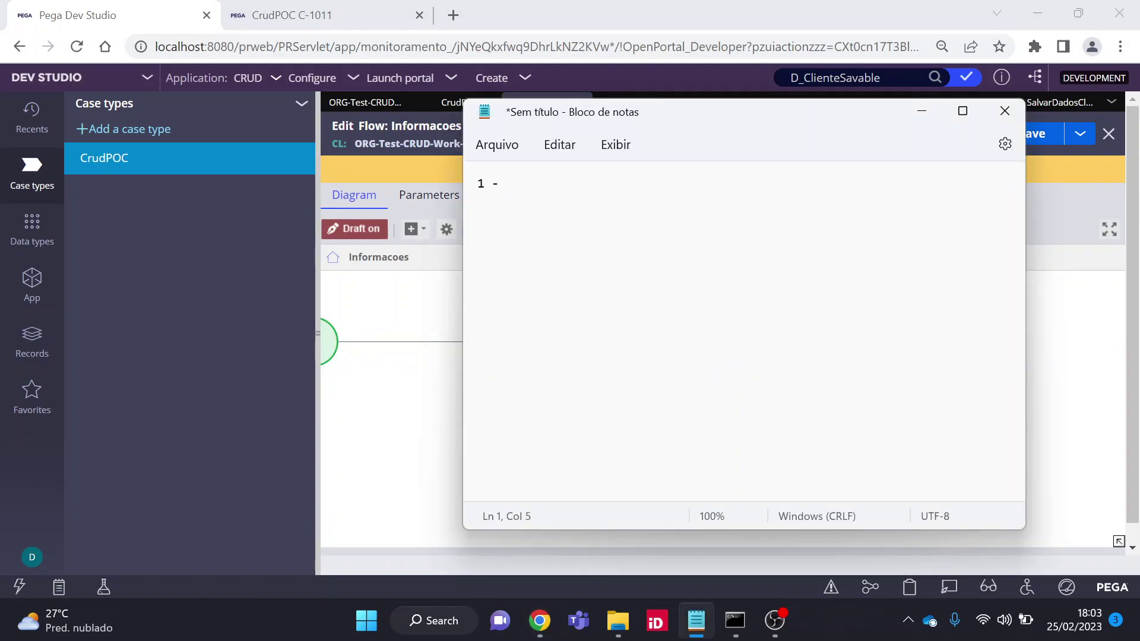
pyautogui.write('- Utilizar o')
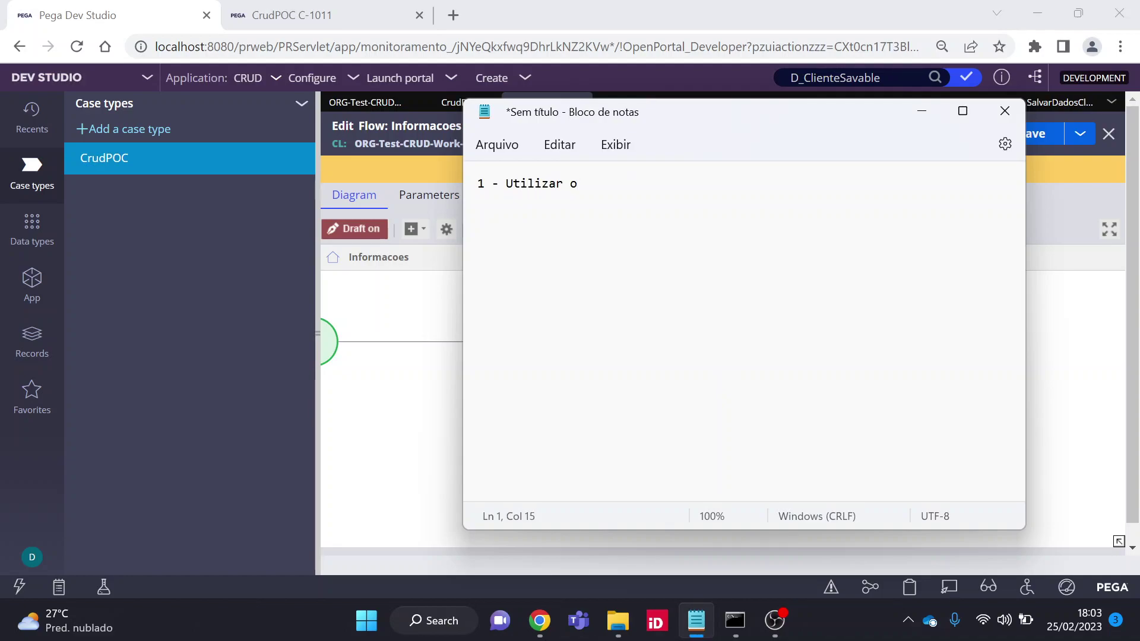
pyautogui.write(' pós data transform')
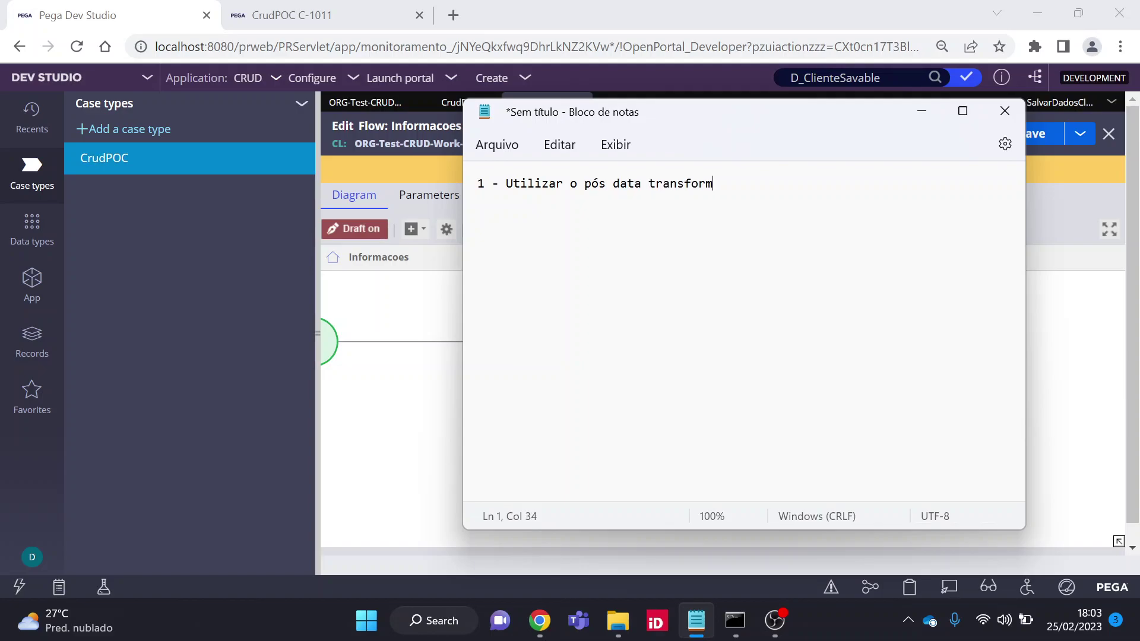
# Return to Dev Studio, find the data transform applied by the ObterCliente flow action, and open SalvarDadosCliente for review.
pyautogui.click(427, 378)
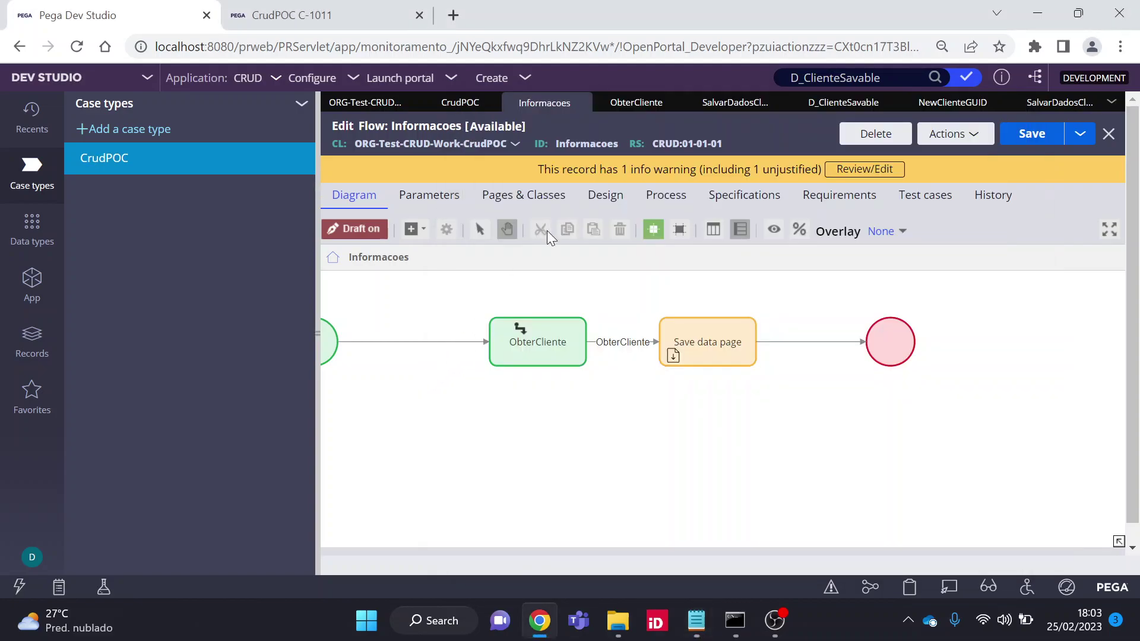
pyautogui.click(629, 105)
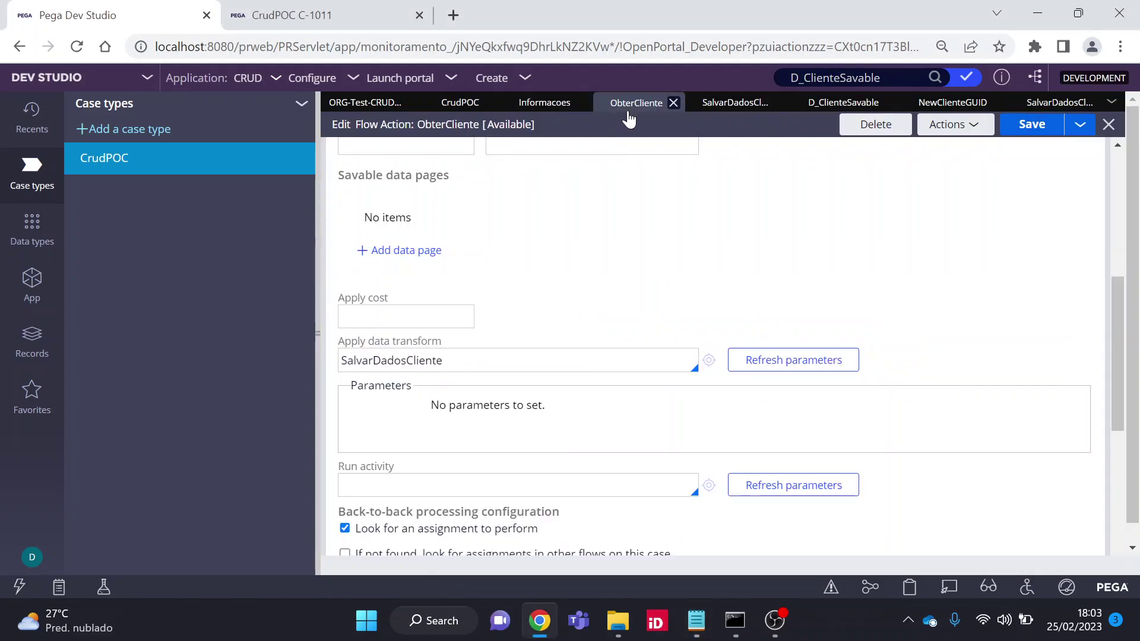
pyautogui.moveTo(523, 361); pyautogui.dragTo(345, 358)
pyautogui.click(709, 360)
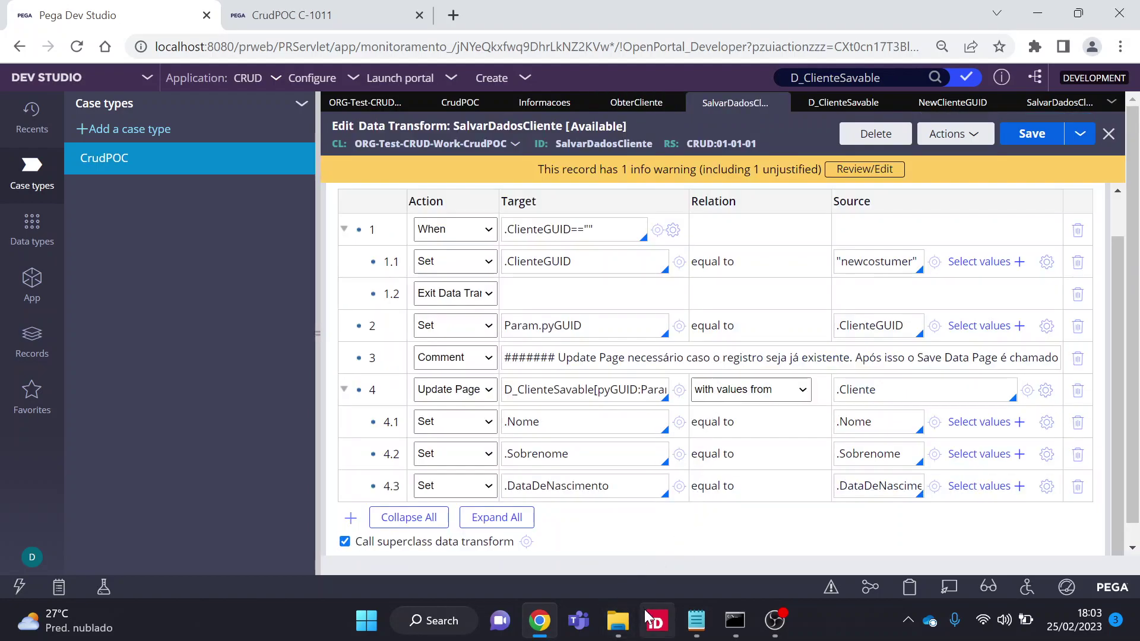
# Complete the first Notepad item with "(verifica se o cliente é novo ou não)" and begin item "2 -".
pyautogui.click(696, 620)
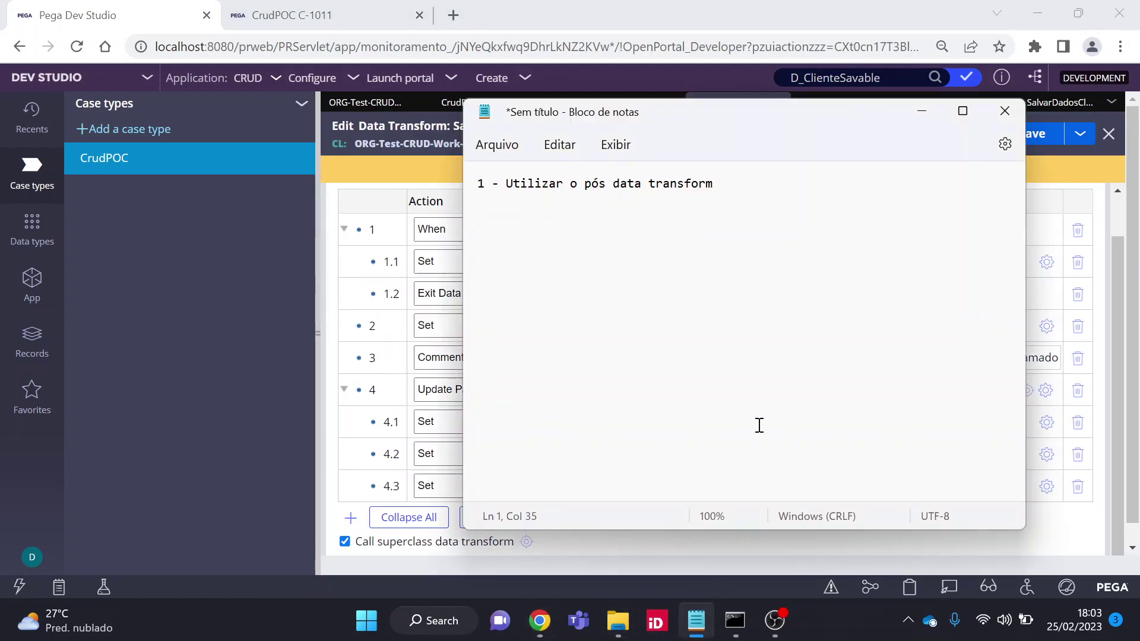
pyautogui.write('rifica se o cliente é novo ou não)')
pyautogui.press('Return')
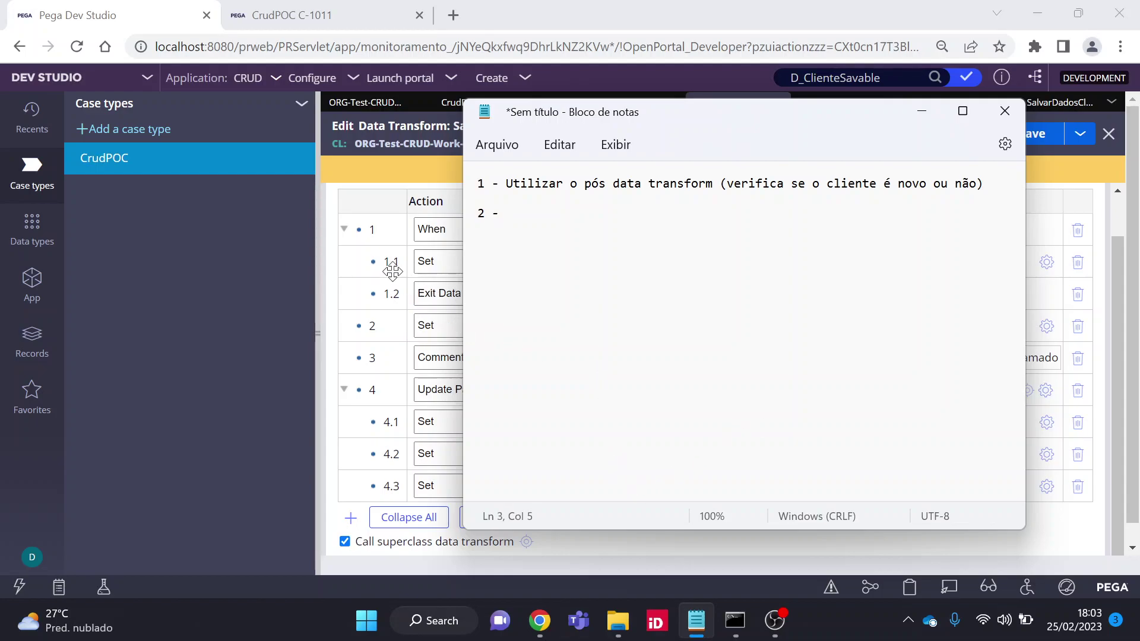
# Examine the D_ClienteSavable Update Page target and its field mappings in the Work-CrudPOC class's SalvarDadosCliente data transform.
pyautogui.click(331, 324)
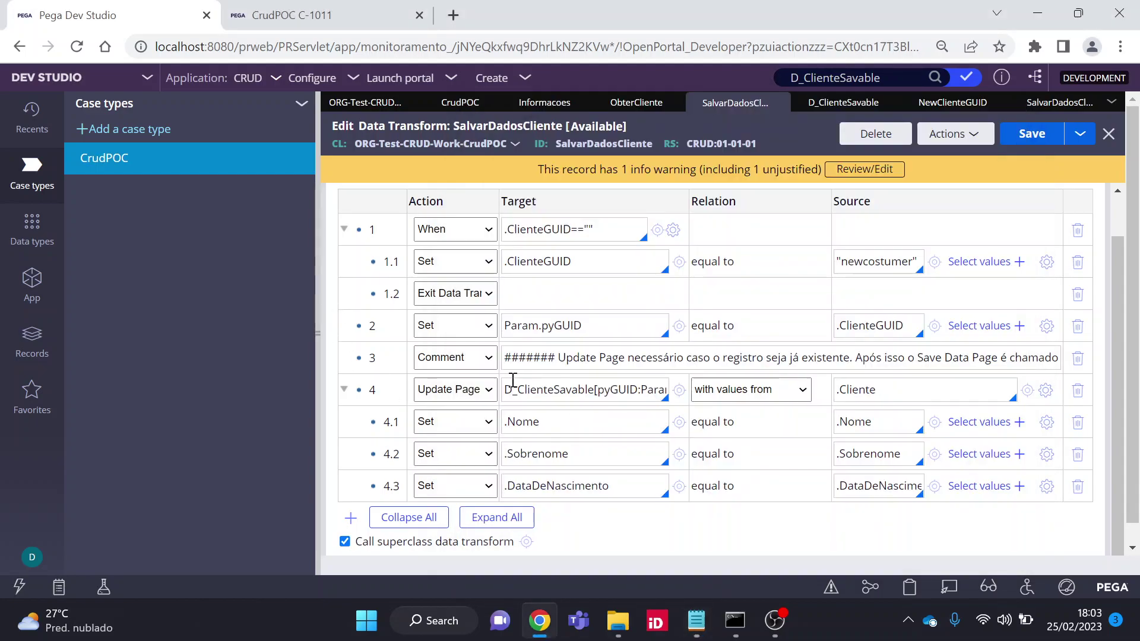
pyautogui.moveTo(505, 386); pyautogui.dragTo(595, 387)
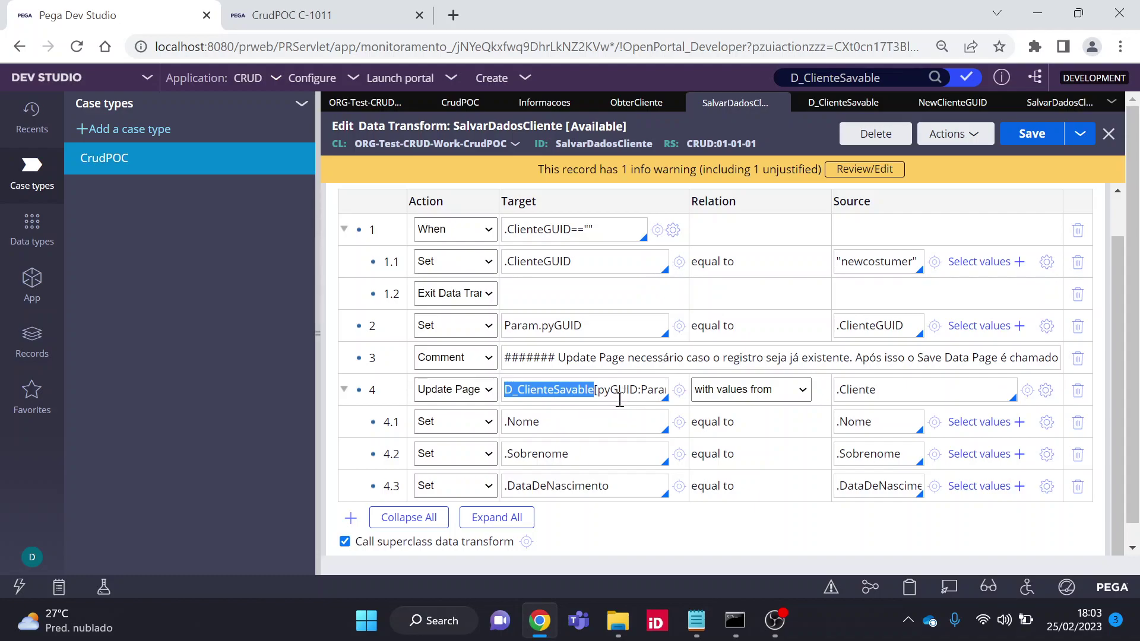
pyautogui.click(614, 425)
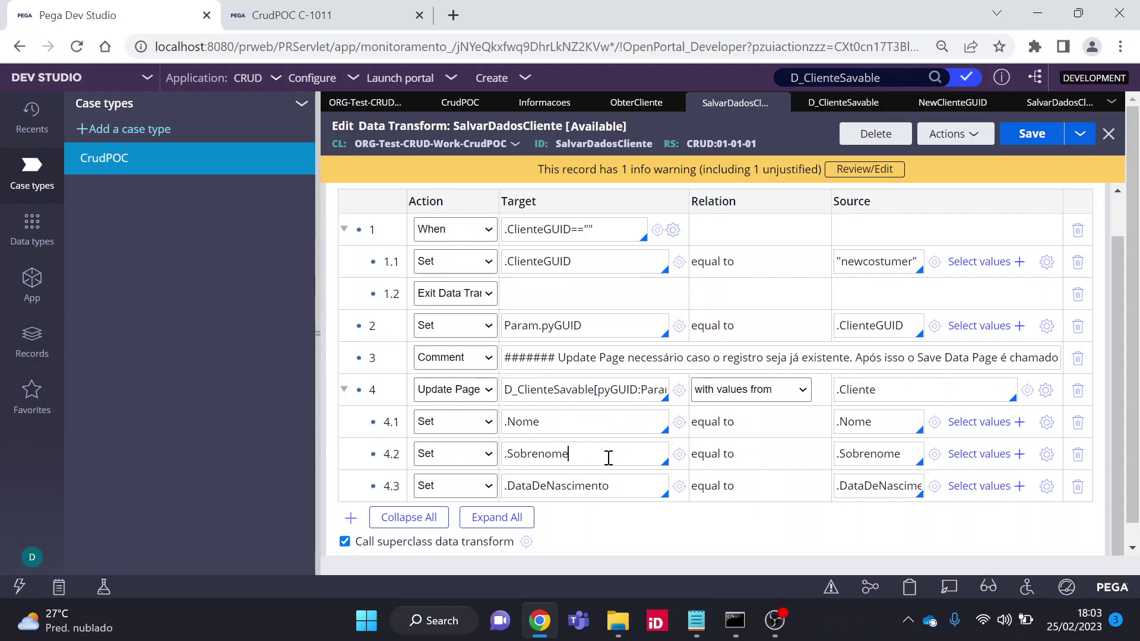
# Return to Notepad and complete the second summary item as "Chamar a Savable Data Page".
pyautogui.click(607, 483)
pyautogui.click(696, 621)
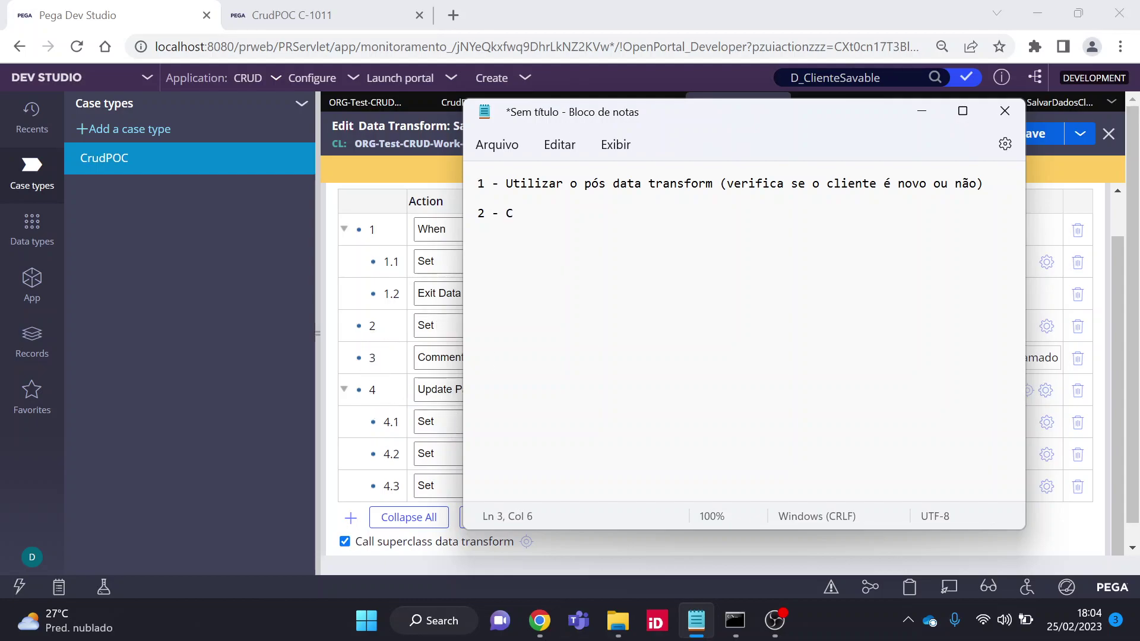
pyautogui.write('hamar a Savable')
pyautogui.press('BackSpace')
pyautogui.press('BackSpace')
pyautogui.write('ble Data P')
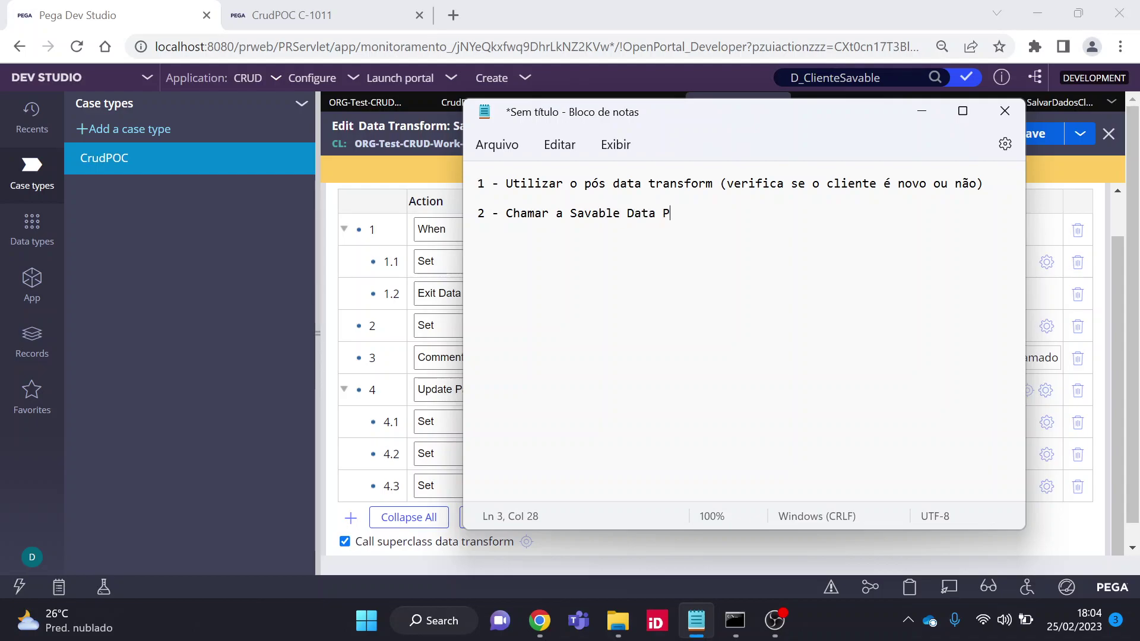
# Return to Dev Studio and review the conditional data sources of the D_ClienteSavable data page.
pyautogui.hotkey('alt', 'Tab')
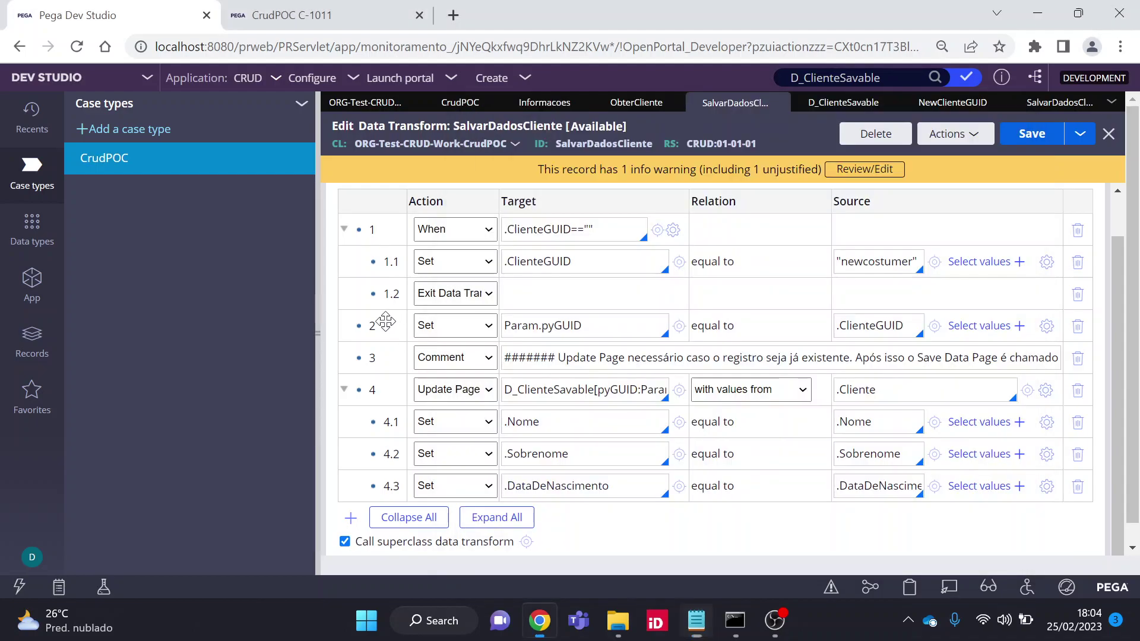
pyautogui.click(843, 102)
pyautogui.scroll(2, 601, 325)
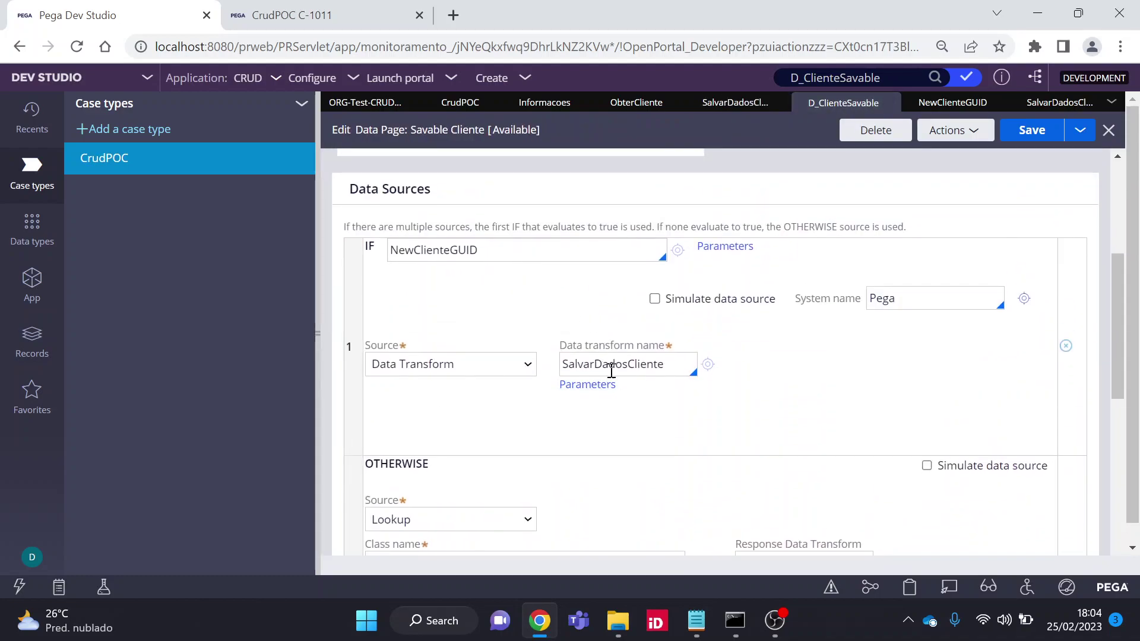
# In Notepad, add the third item "3 - Criar uma automação Save Data Page ( Passando a Data page ClienteSavable)".
pyautogui.click(696, 620)
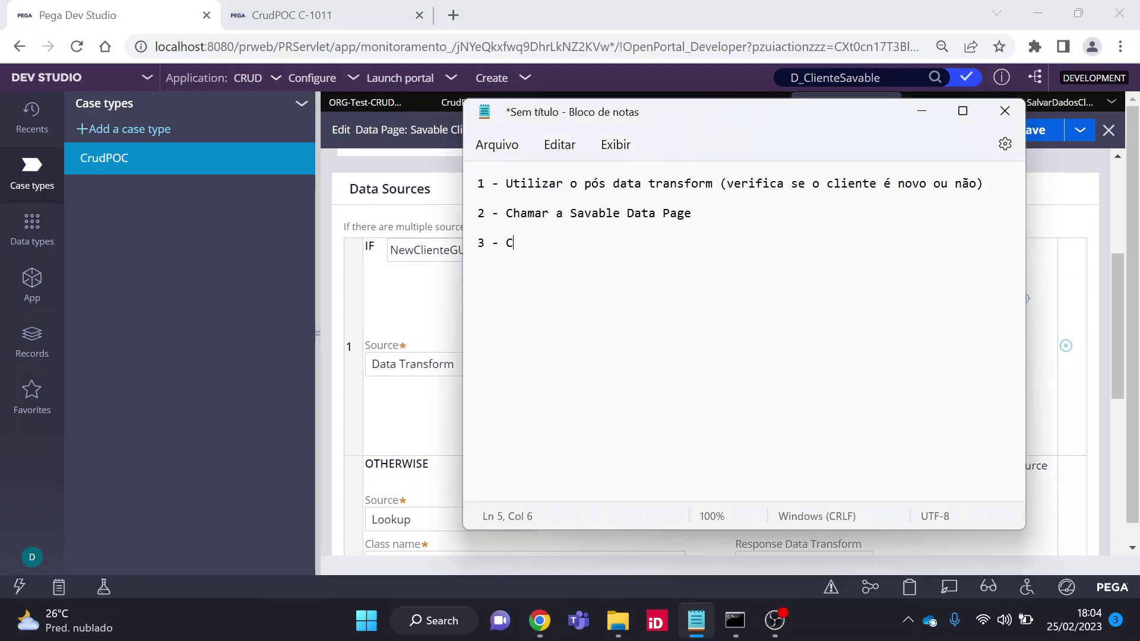
pyautogui.write('Criar uma automação Save Data Page')
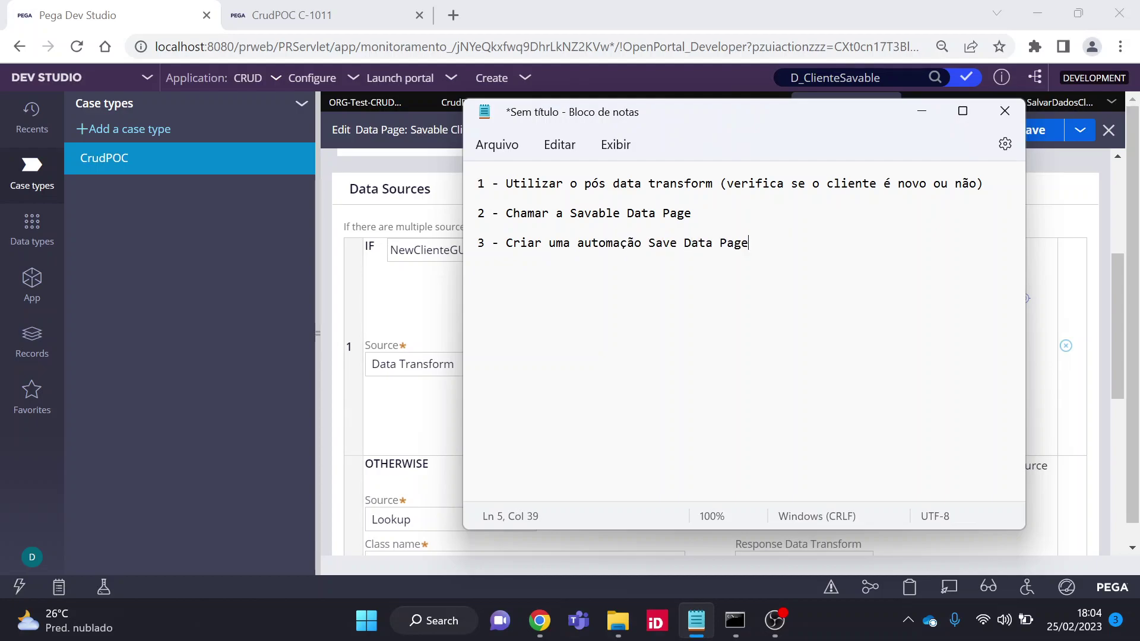
pyautogui.write(' ( Passando a Data page')
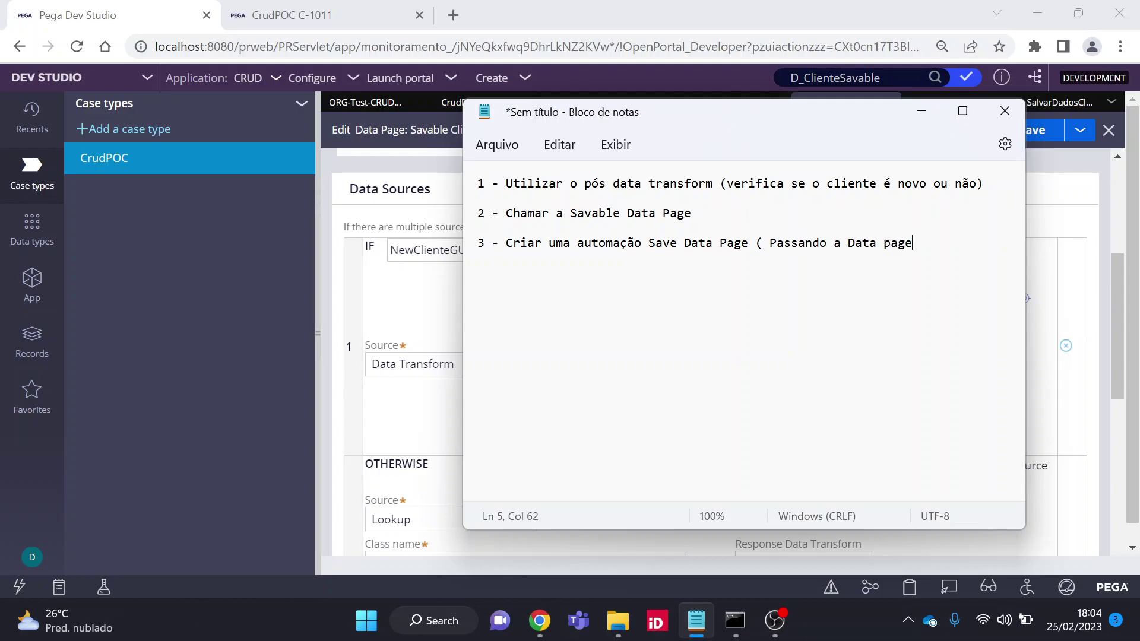
pyautogui.write('nteSavalbe')
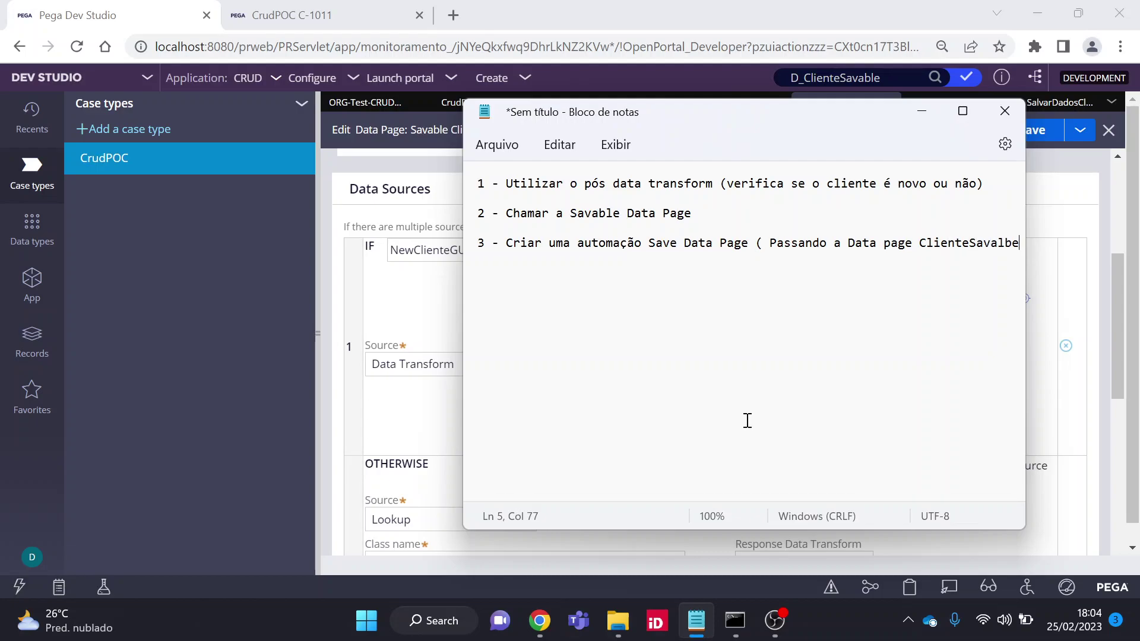
pyautogui.press('BackSpace')
pyautogui.press('BackSpace')
pyautogui.press('BackSpace')
pyautogui.write('ble)')
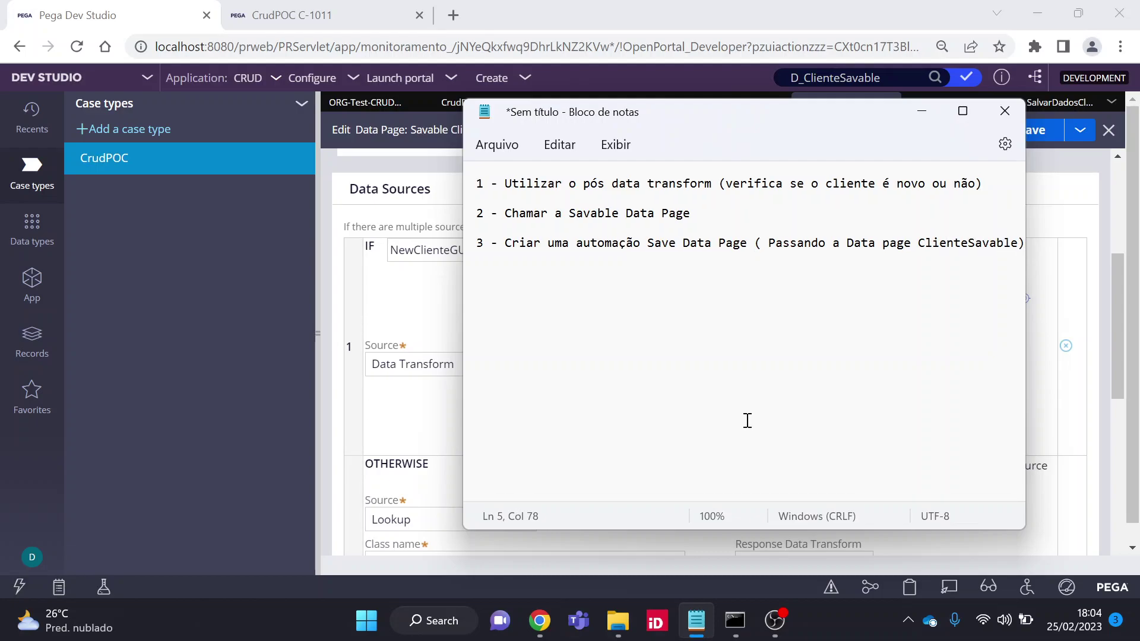
# Back in Dev Studio, examine the Informacoes flow's Save data page automation and D_ClienteSavable's Lookup and Data Transform sources.
pyautogui.click(434, 403)
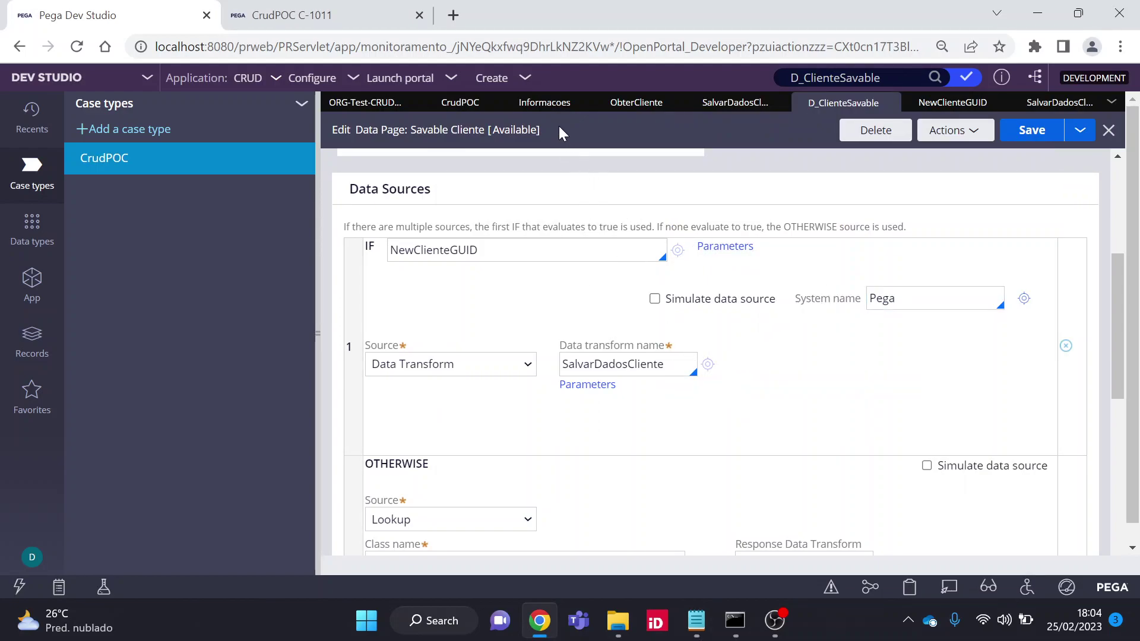
pyautogui.click(543, 102)
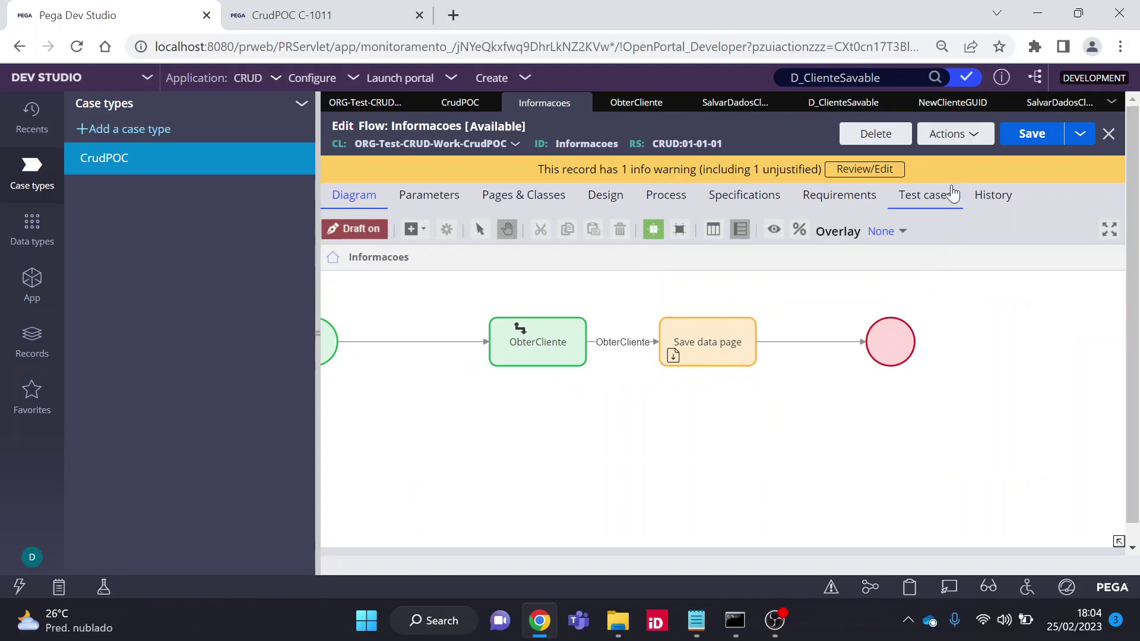
pyautogui.click(867, 113)
pyautogui.moveTo(1122, 354); pyautogui.dragTo(1120, 432)
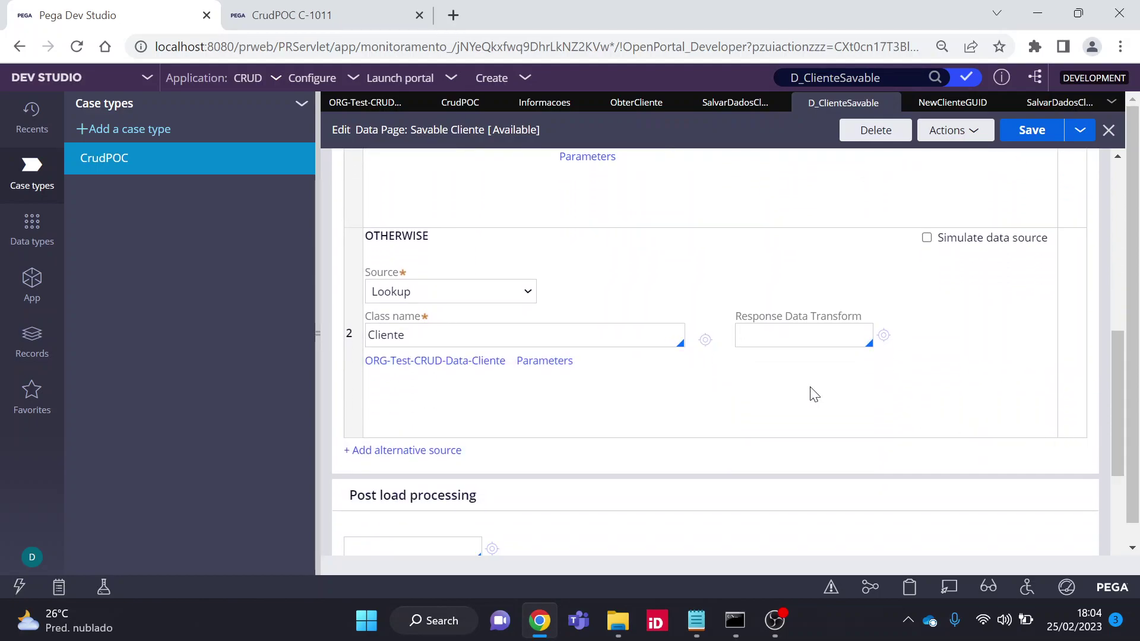
pyautogui.hotkey('ctrl', 's')
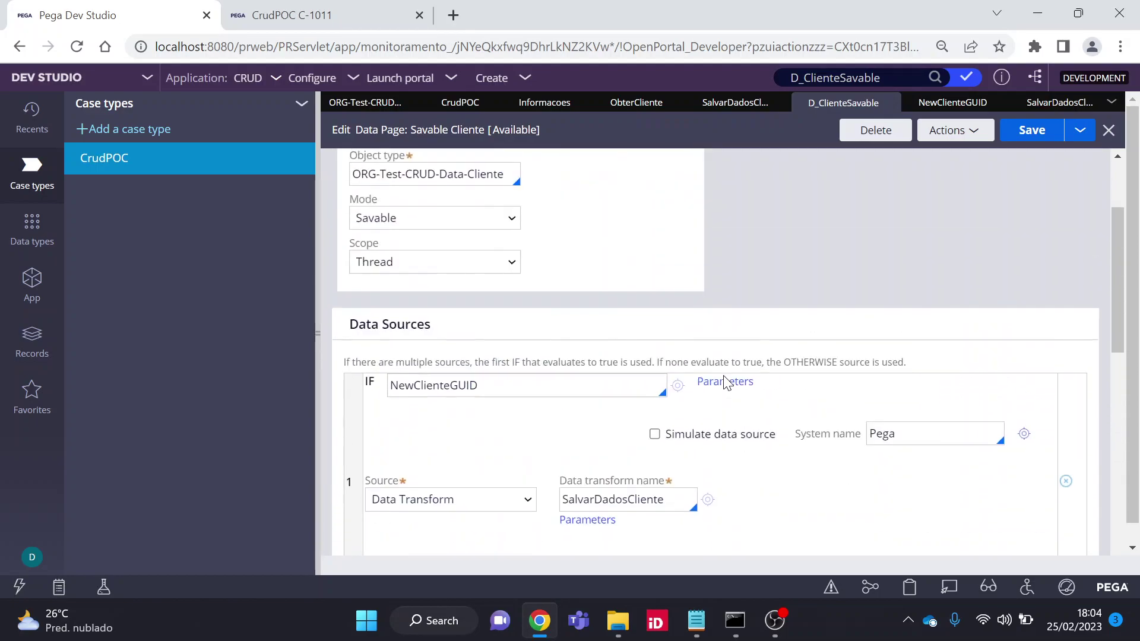